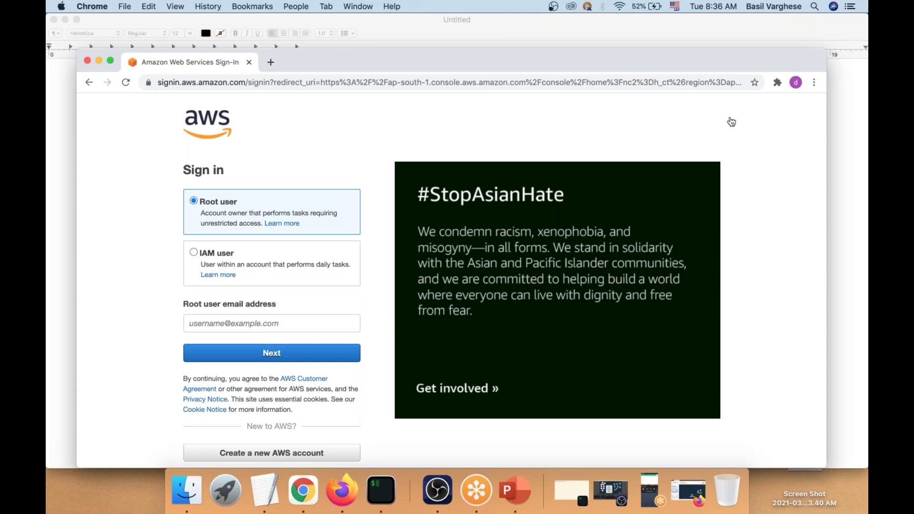
- Sign in as root using the saved email, the security-check characters and the account password
click(314, 328)
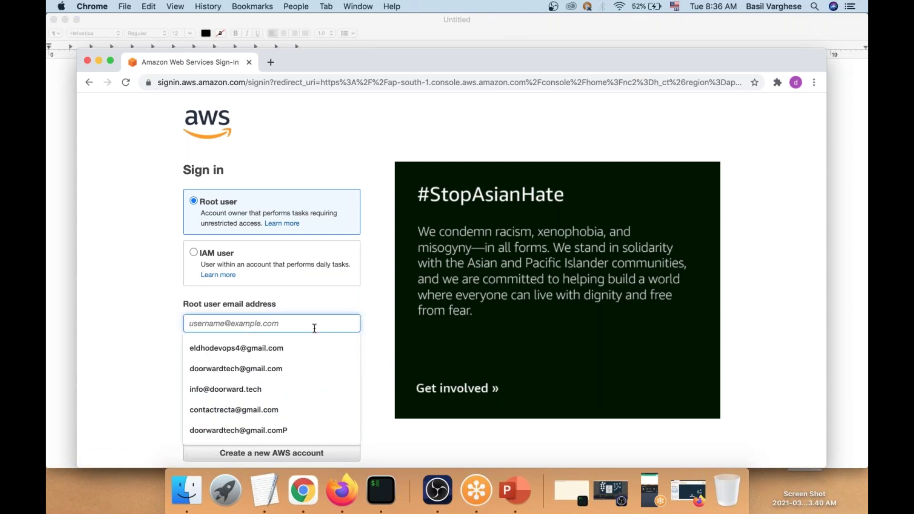
key(Down)
key(Down)
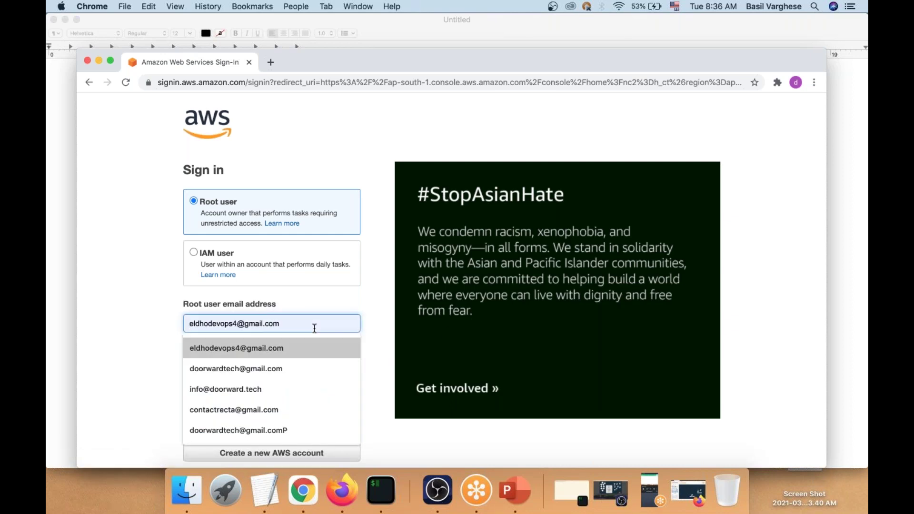
key(Return)
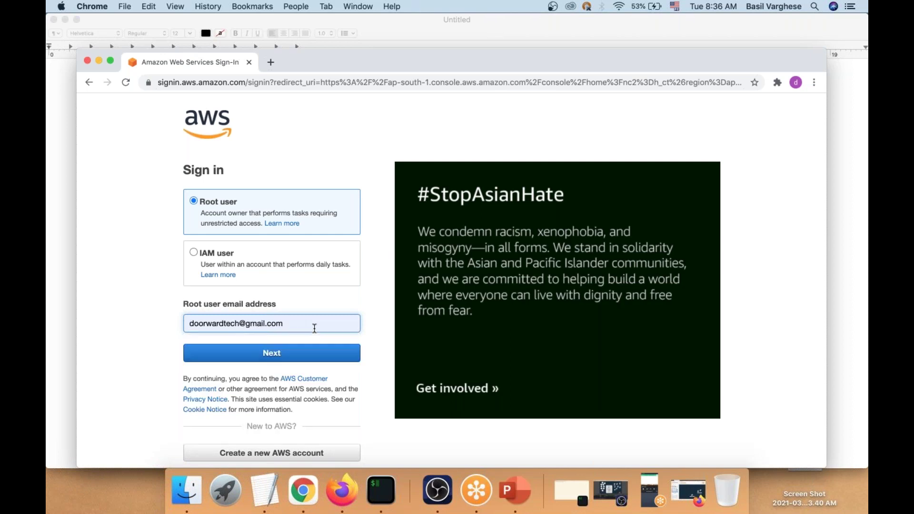
key(Return)
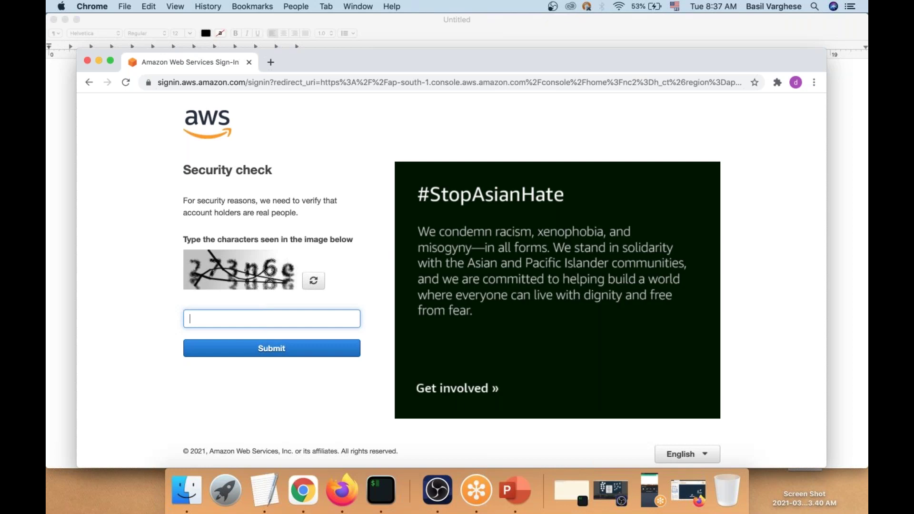
text(273n6e)
key(Return)
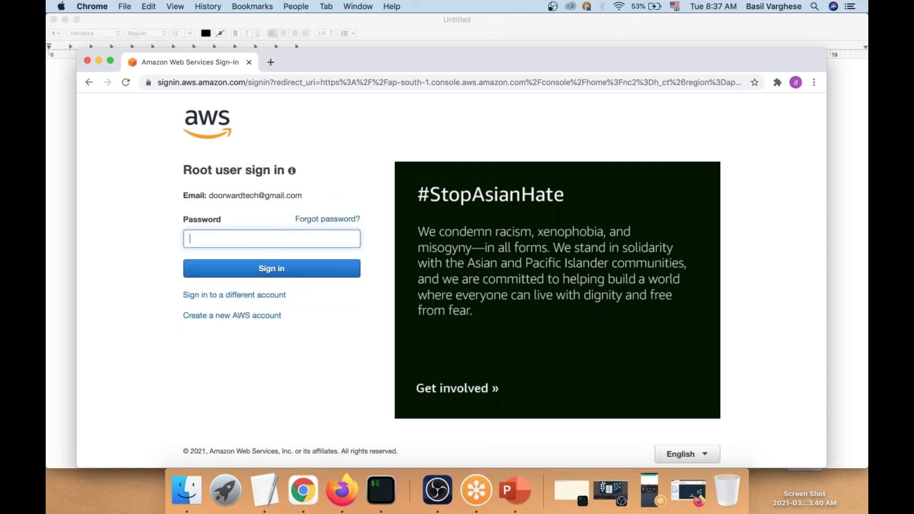
text(••••••••••)
key(Return)
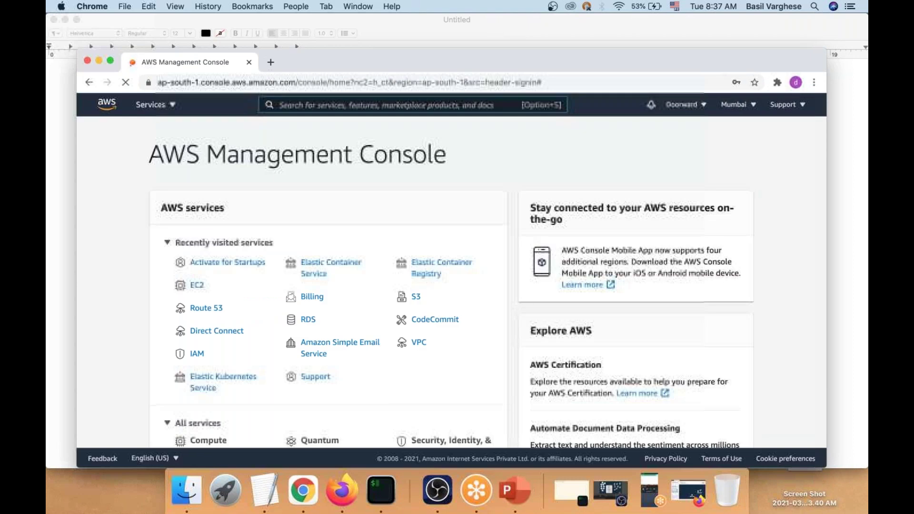
- Open the EC2 Instances page and switch the region from Mumbai to US East (N. Virginia)
click(197, 288)
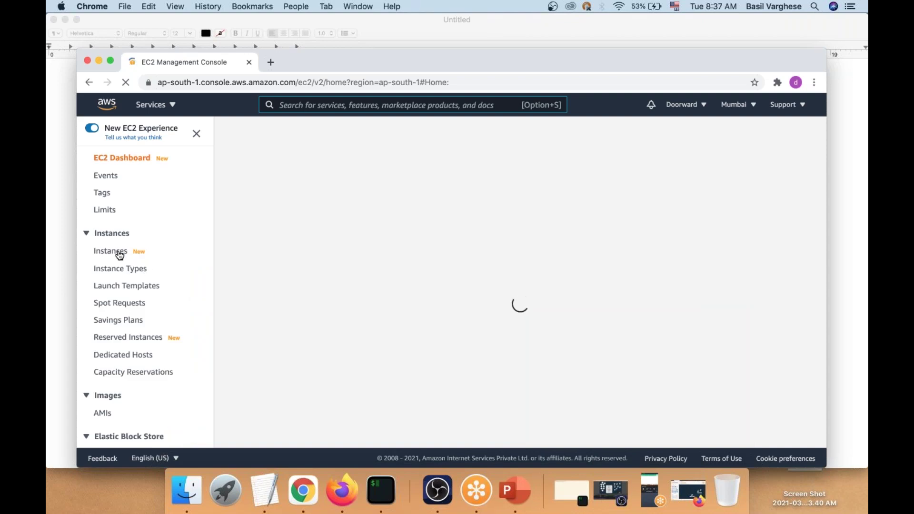
click(119, 256)
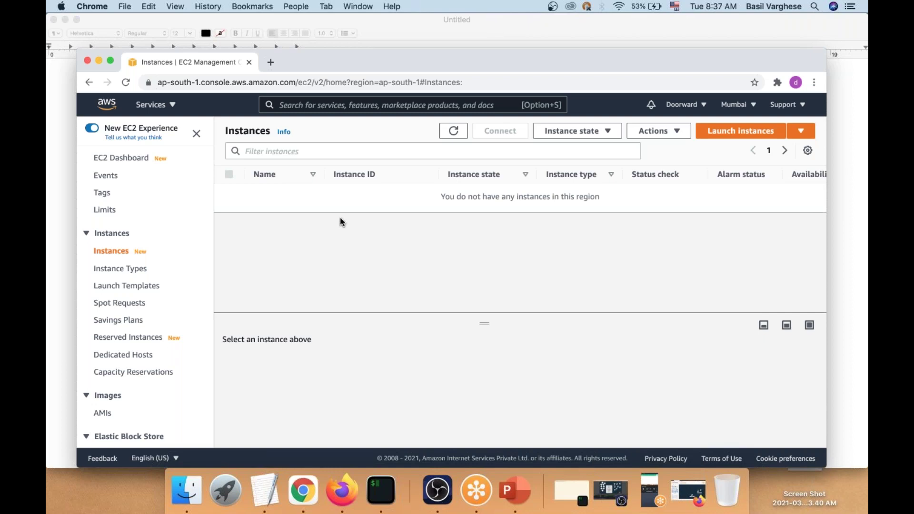
click(742, 109)
click(647, 131)
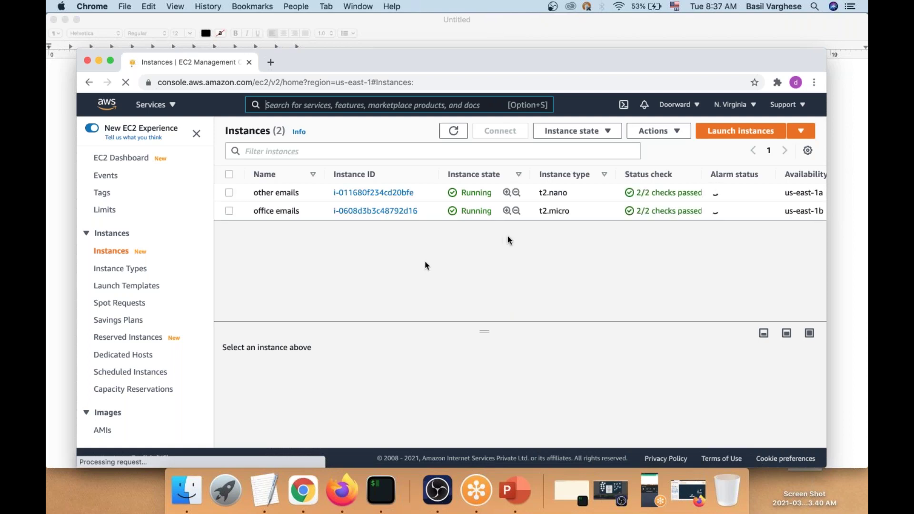
- Keep N. Virginia as the region and start the launch-instance wizard
click(676, 105)
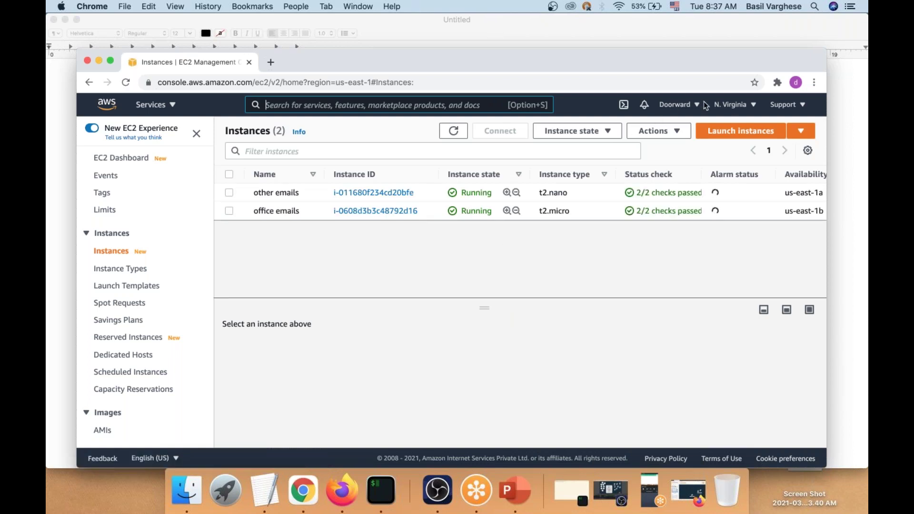
click(732, 106)
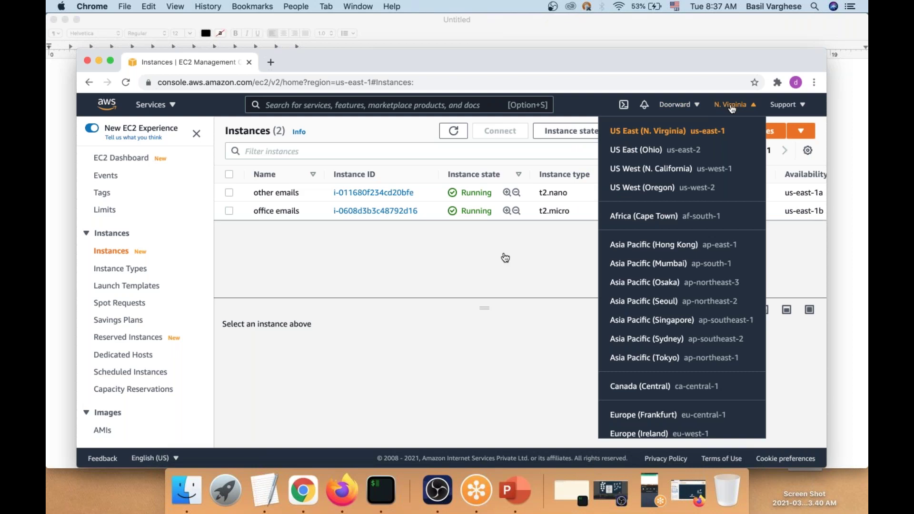
click(504, 259)
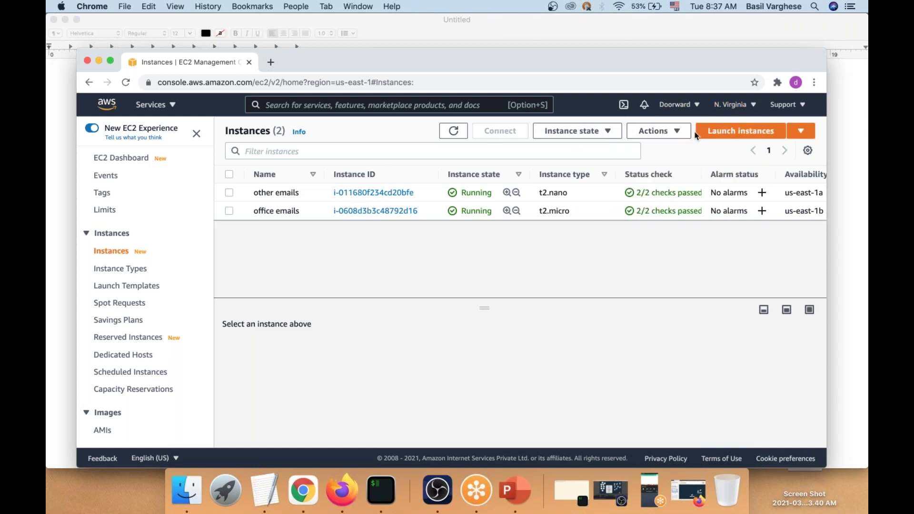
click(757, 133)
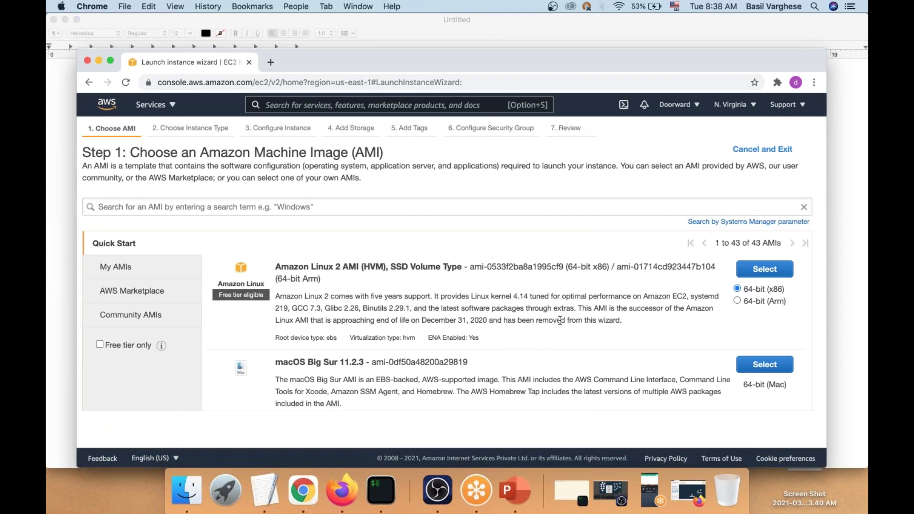
- Choose the Ubuntu Server 20.04 LTS image and t2.small type, then jump to Review and Launch
scroll(560, 320, down, 10)
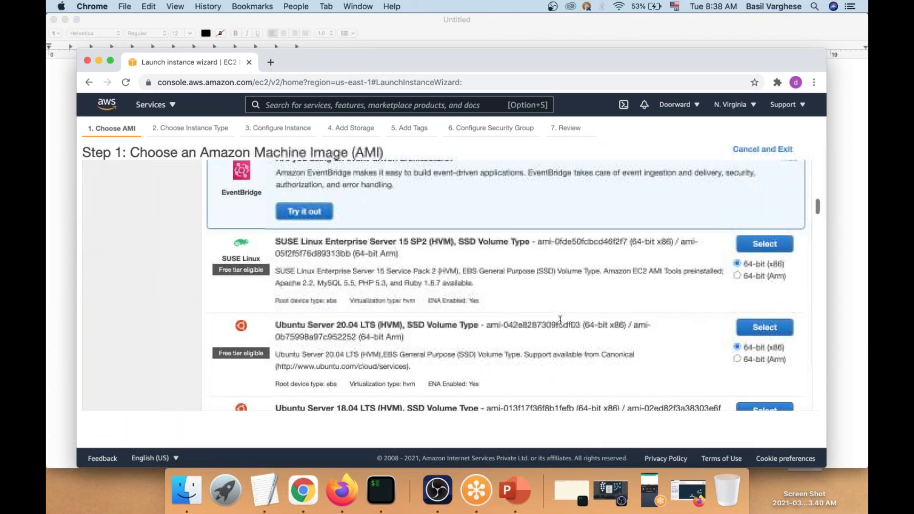
click(765, 327)
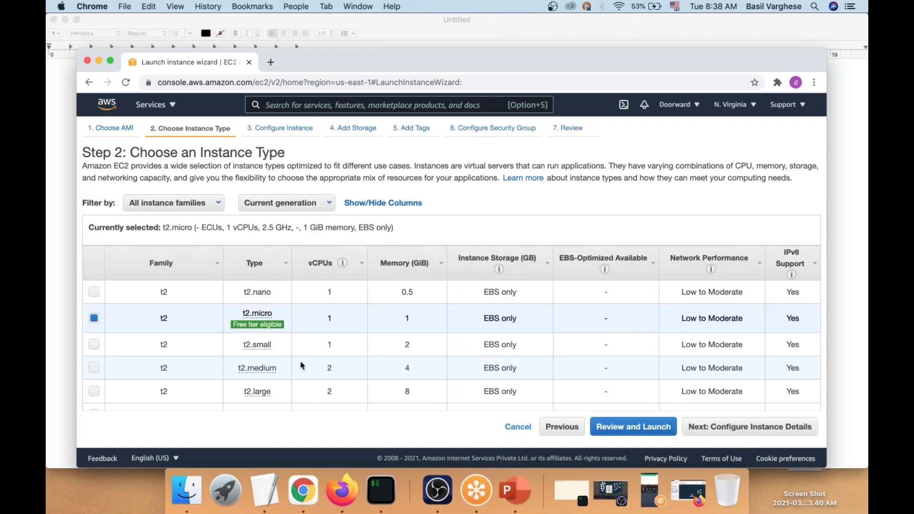
mouse_move(256, 310)
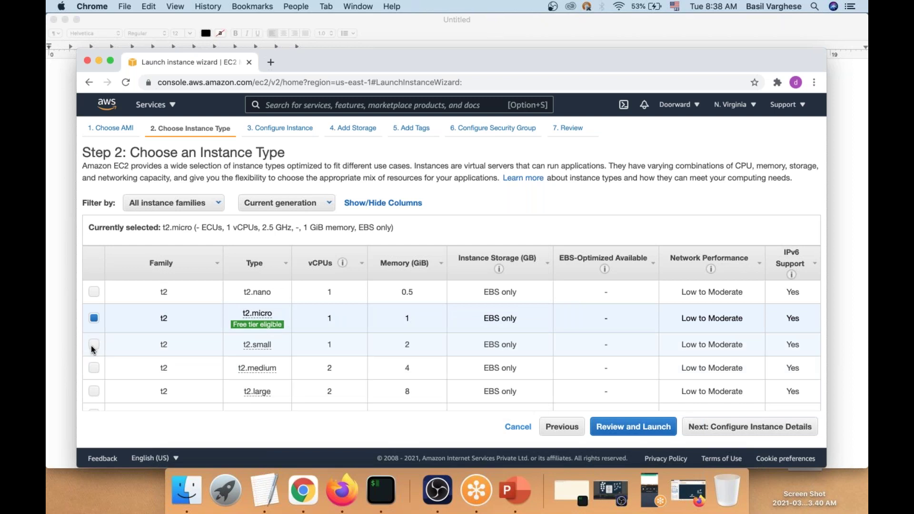
click(93, 346)
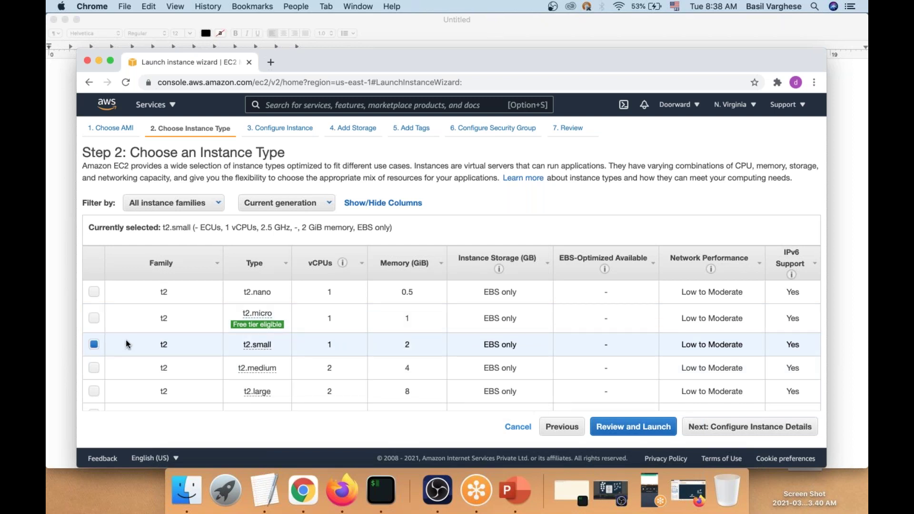
mouse_move(266, 326)
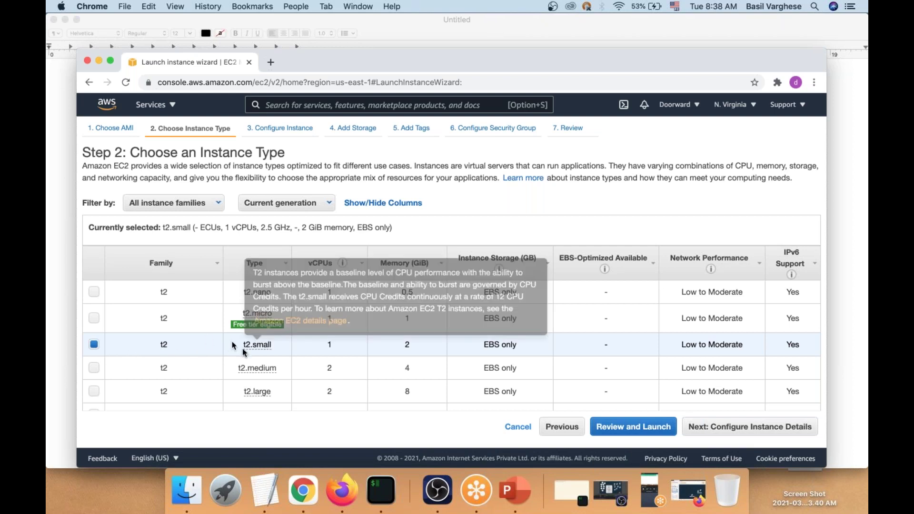
click(633, 426)
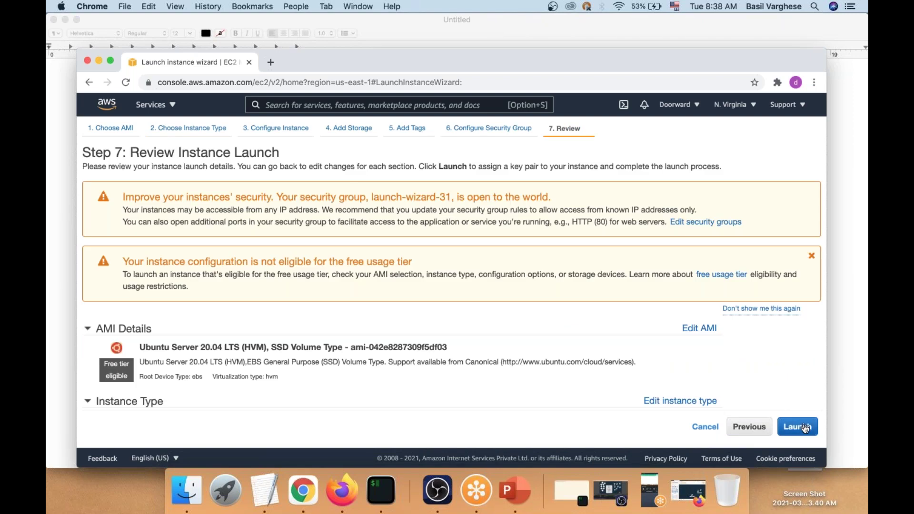
- Launch the instance with an existing key pair, acknowledging the private key file
click(805, 427)
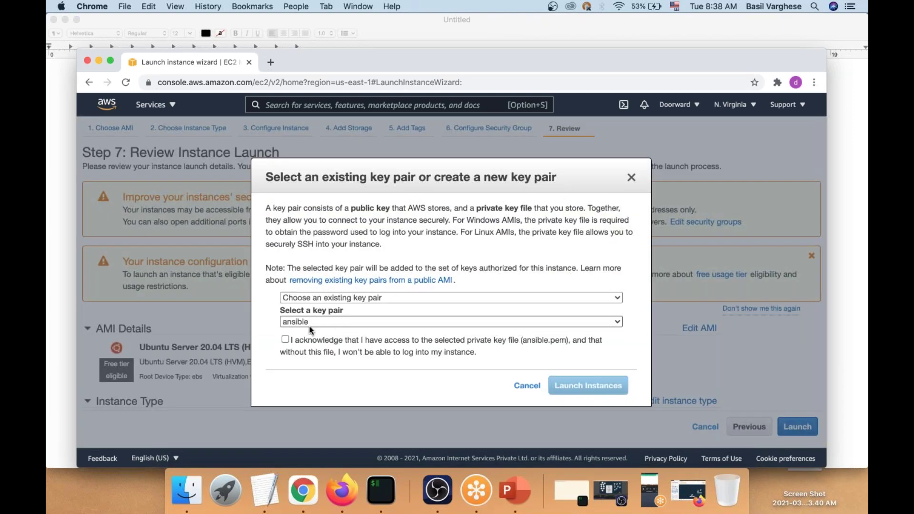
click(347, 323)
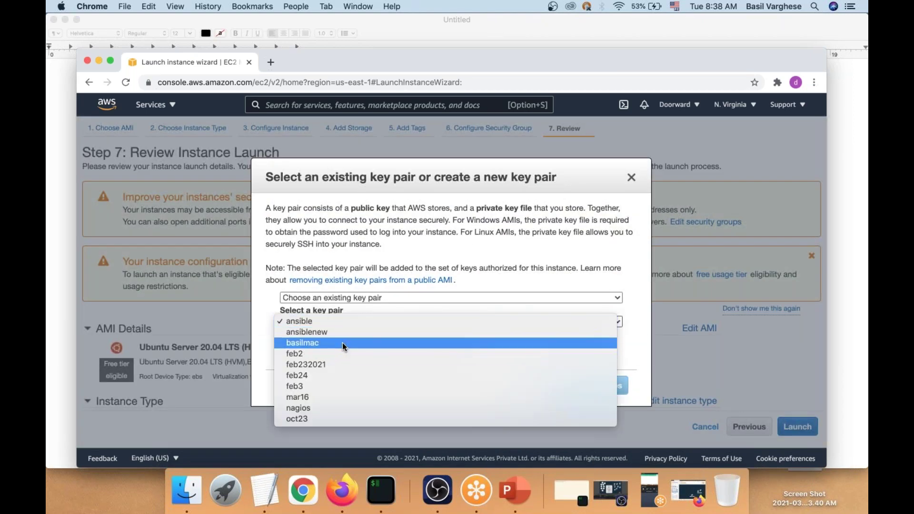
click(342, 343)
click(316, 339)
click(569, 387)
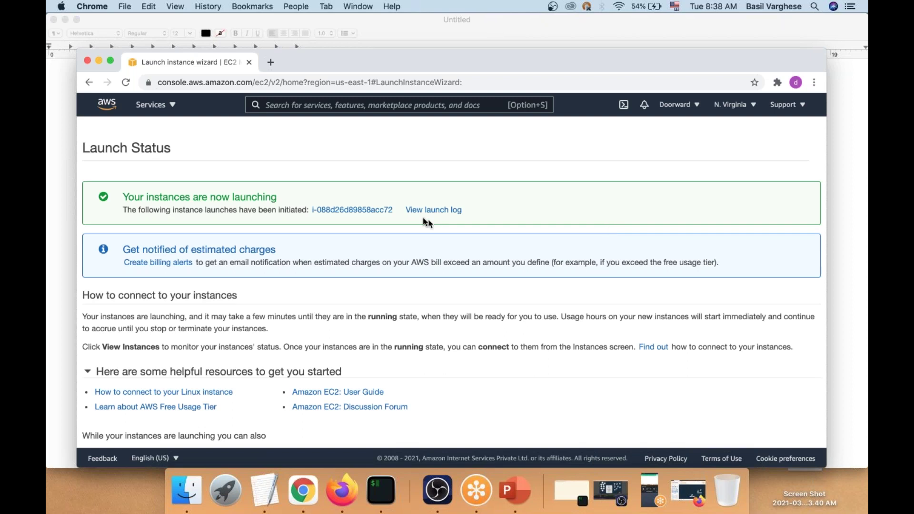
- Name the new instance 'manager' and clear the instance list filter
click(369, 214)
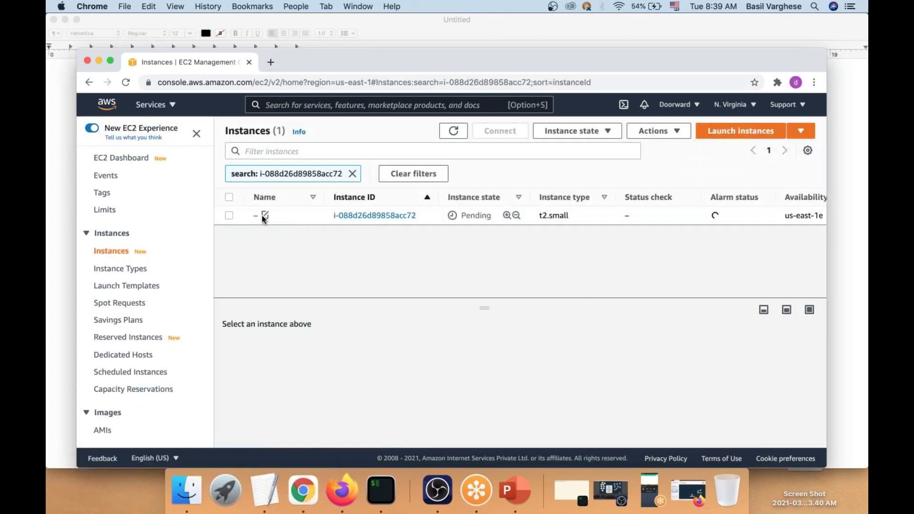
click(265, 216)
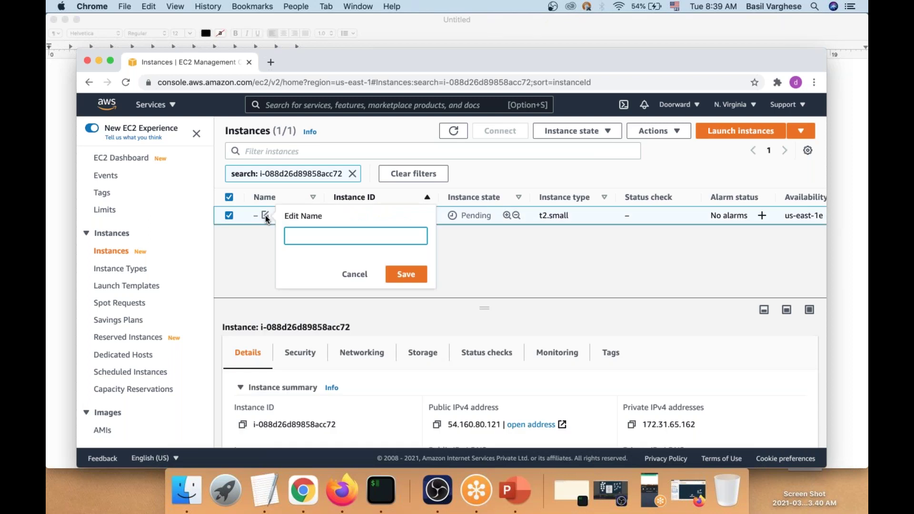
text(manager)
key(Return)
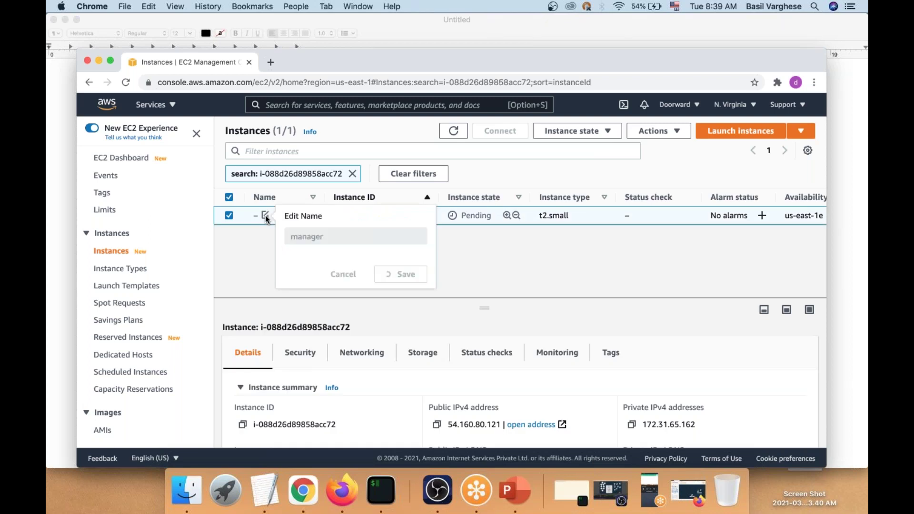
click(352, 174)
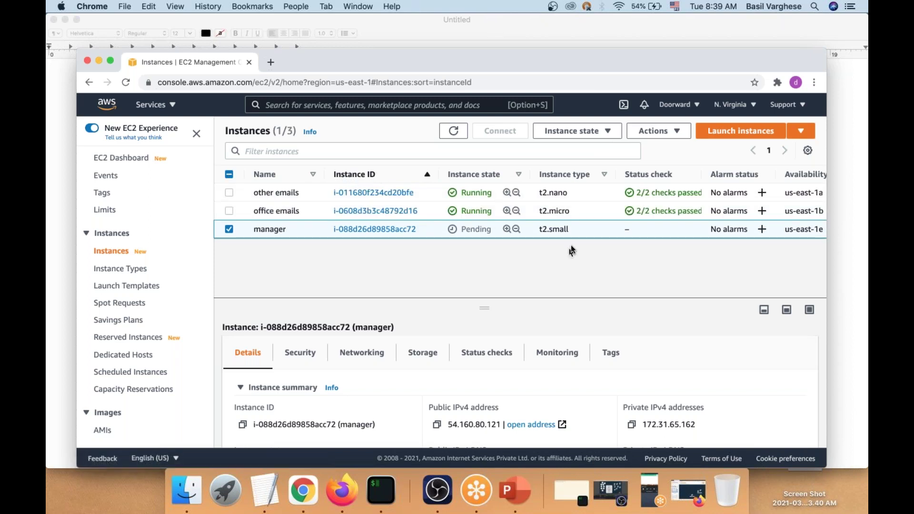
click(719, 136)
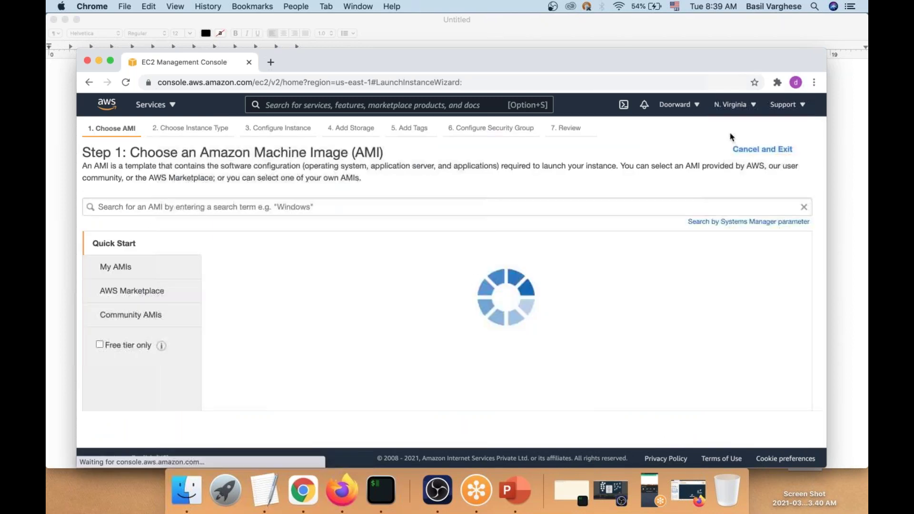
- Select Ubuntu Server 20.04 and skip to review, then cancel back to the instances list
scroll(535, 309, down, 10)
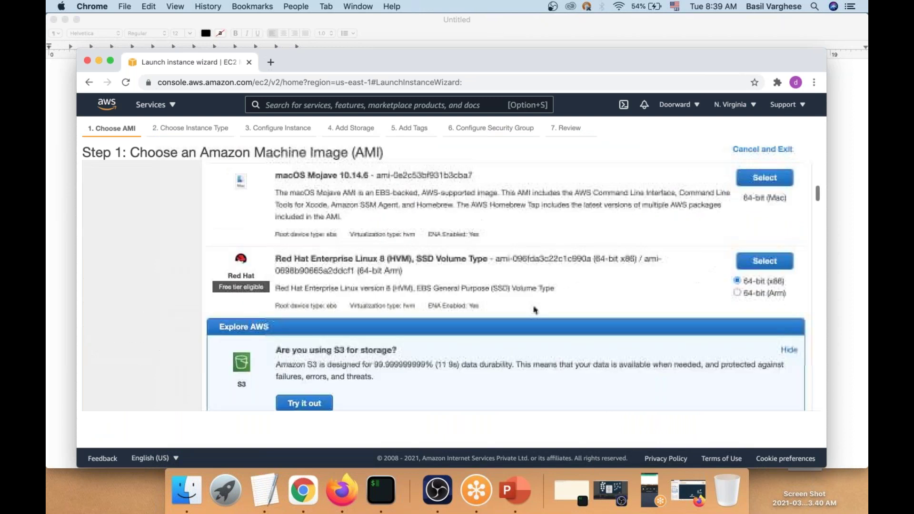
scroll(534, 310, down, 5)
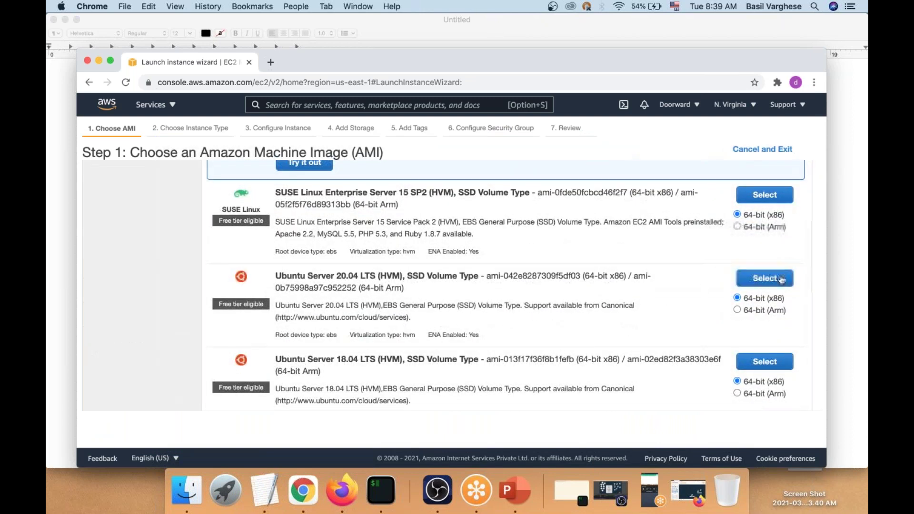
click(780, 279)
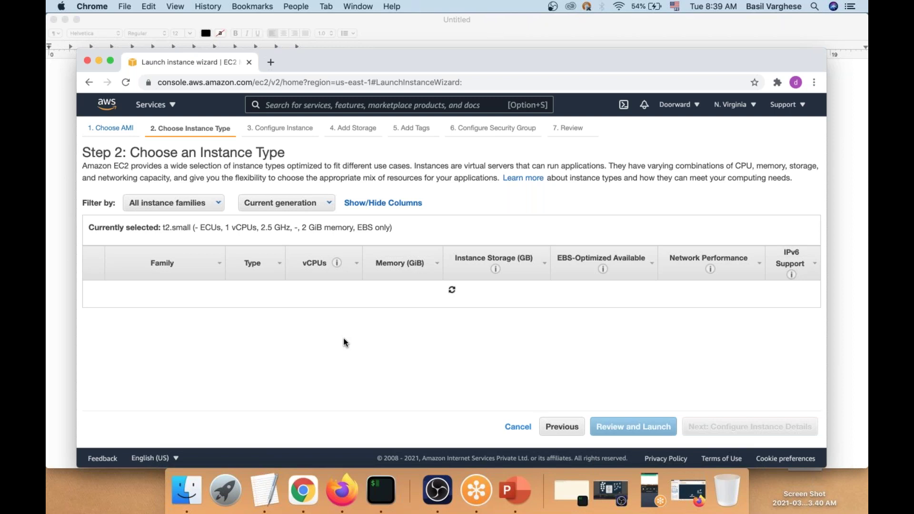
scroll(345, 342, down, 2)
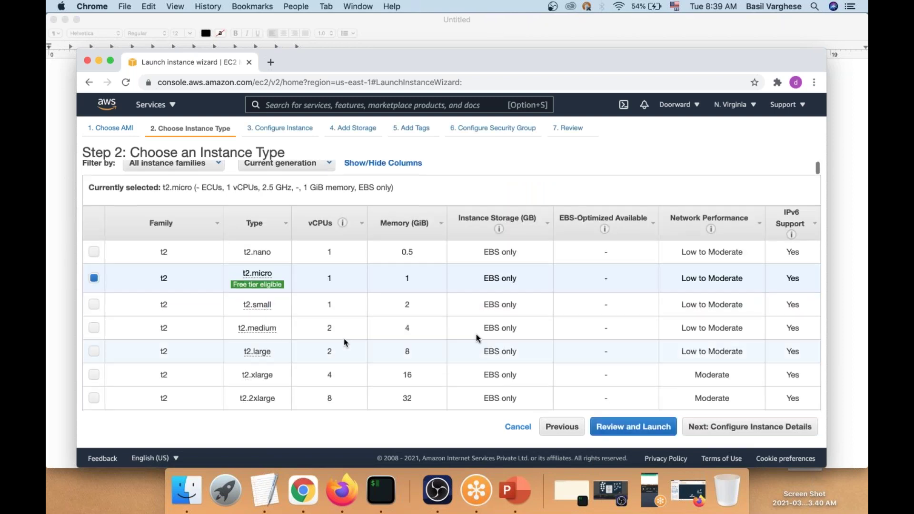
click(648, 433)
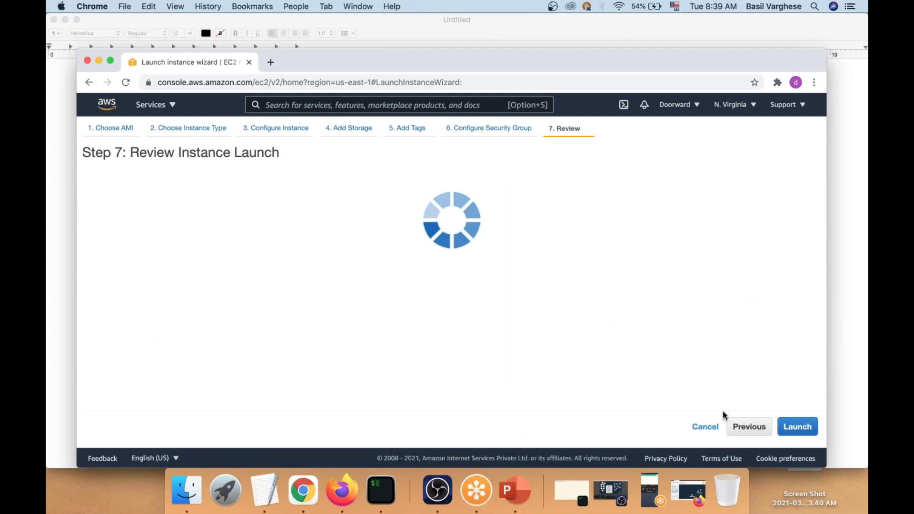
click(705, 427)
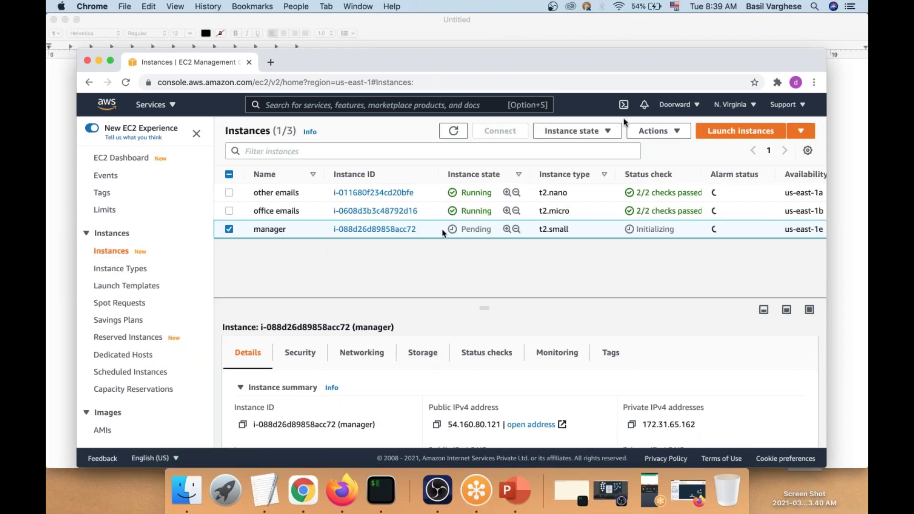
- Start a new Ubuntu Server 20.04 launch with the number of instances set to 2
click(722, 135)
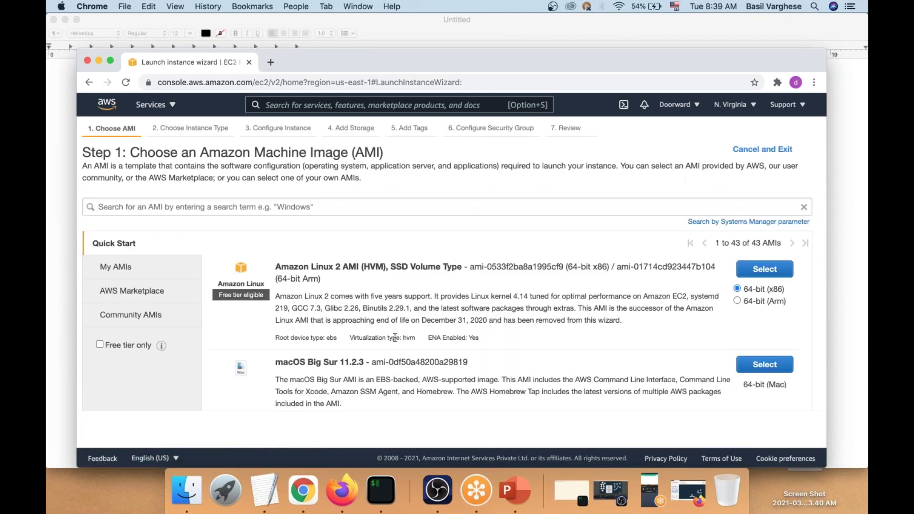
scroll(493, 325, down, 15)
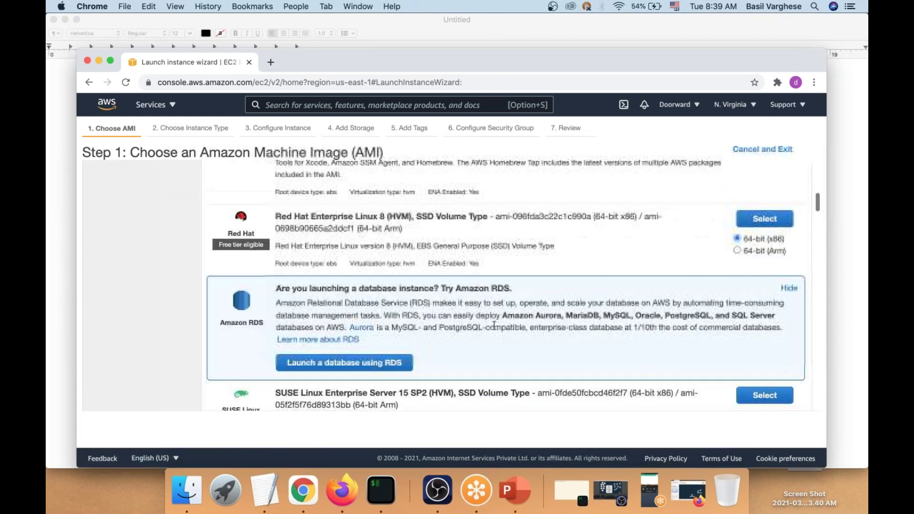
click(784, 300)
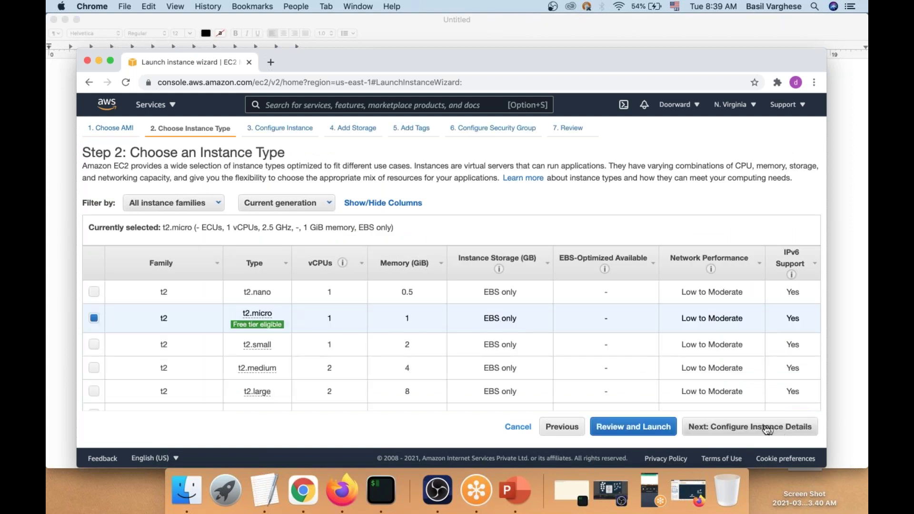
click(767, 427)
double_click(287, 199)
text(2)
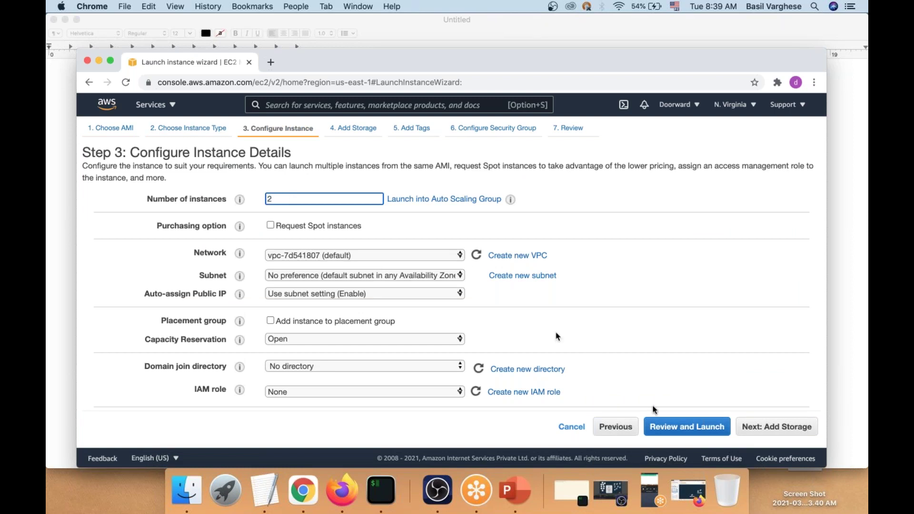
click(676, 428)
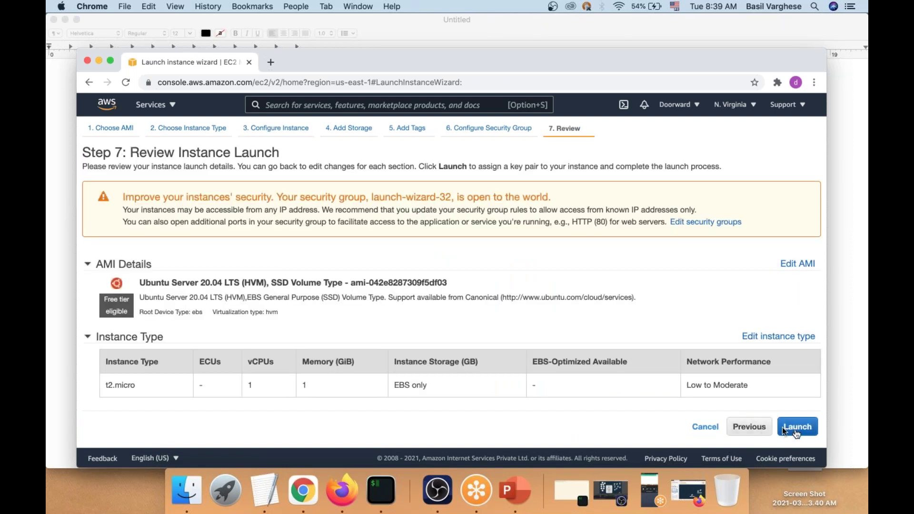
- Launch both t2.micro instances with an existing key pair, acknowledging the private key file
click(785, 427)
click(356, 327)
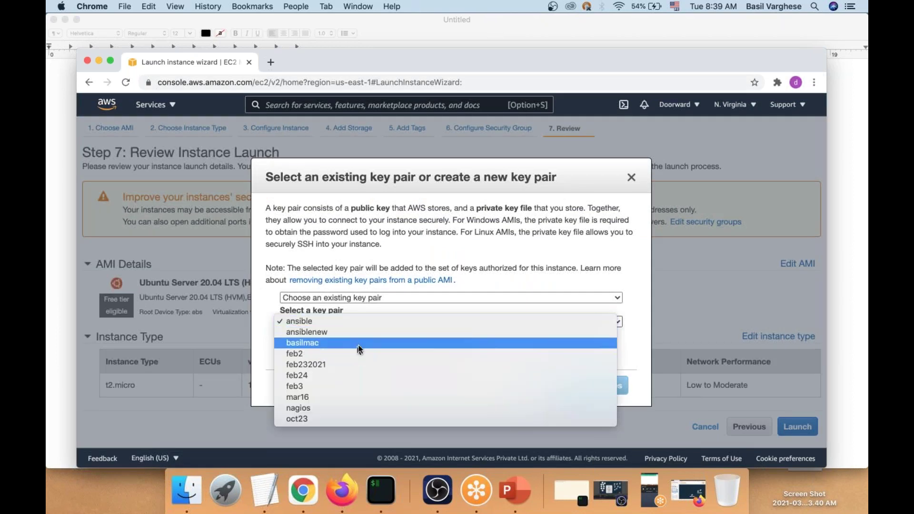
click(359, 345)
click(350, 344)
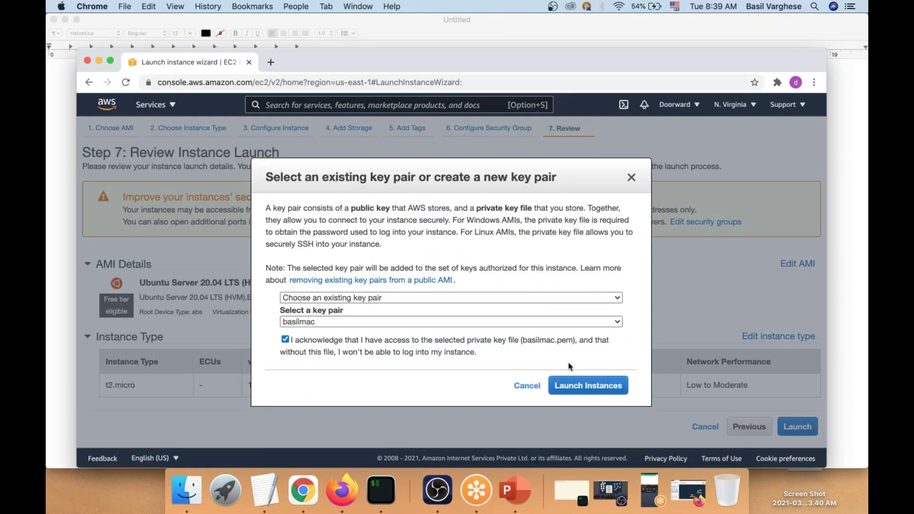
click(587, 387)
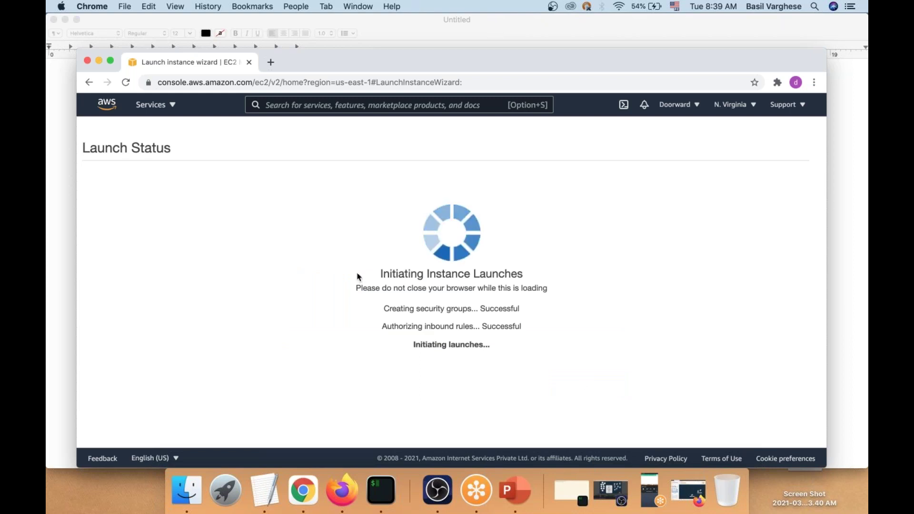
- Clear the filter and name the two unnamed instances 'worker1' and 'worker 2'
click(364, 213)
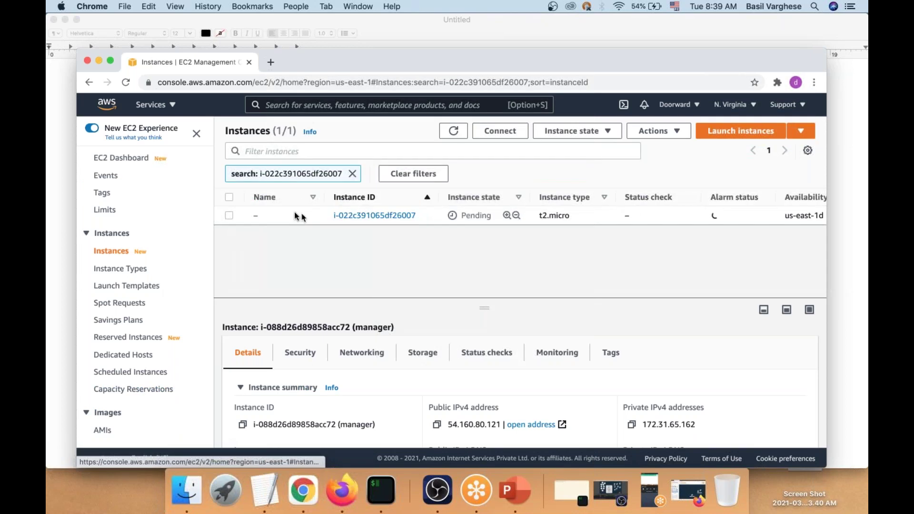
click(353, 174)
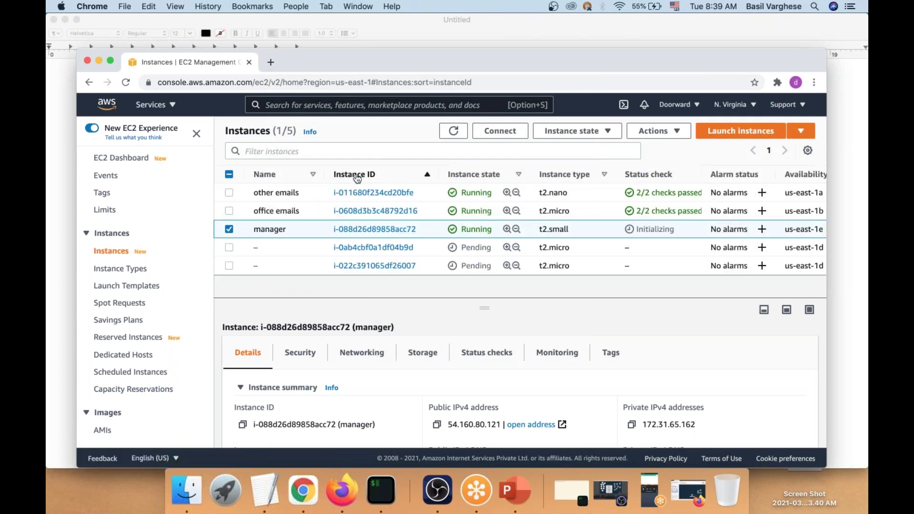
click(266, 248)
text(worker1)
key(Return)
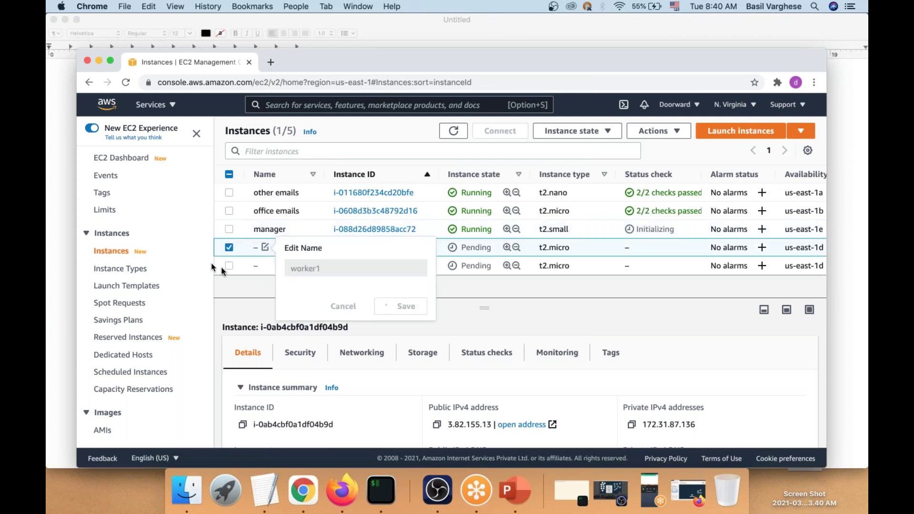
click(266, 266)
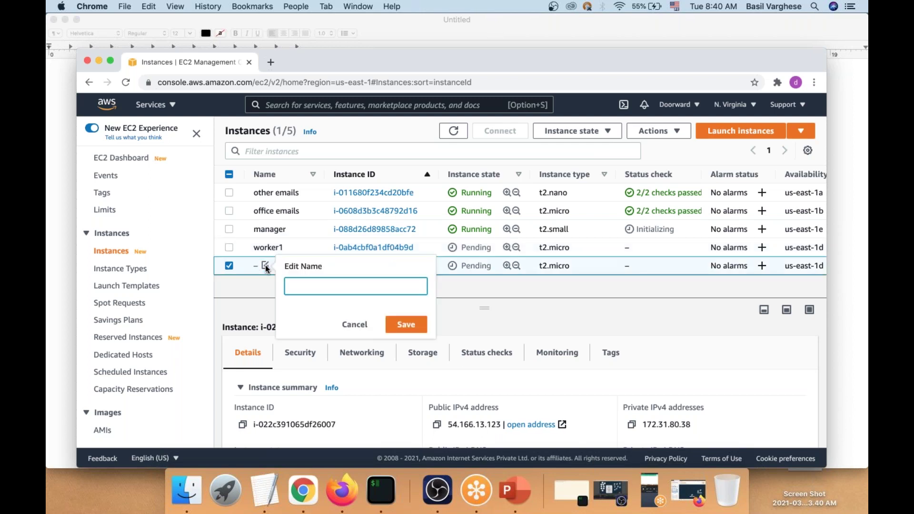
text(worker 2)
key(Return)
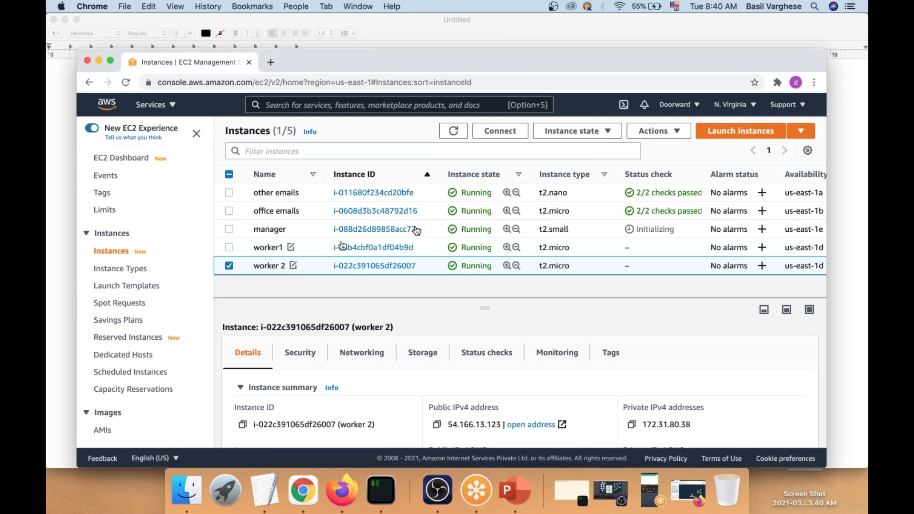
click(441, 228)
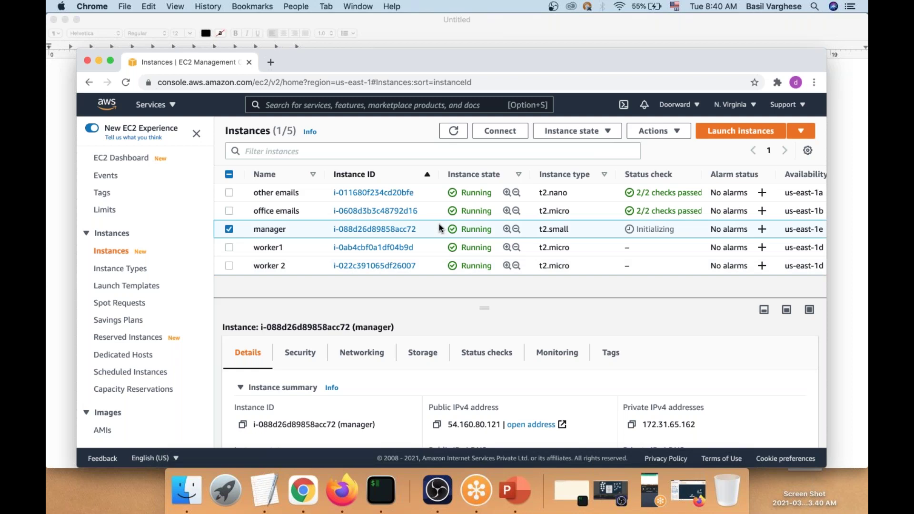
- Open a root shell on the manager (54.160.80.121) via ssh as ubuntu and sudo su
click(445, 248)
click(443, 267)
click(438, 232)
double_click(463, 425)
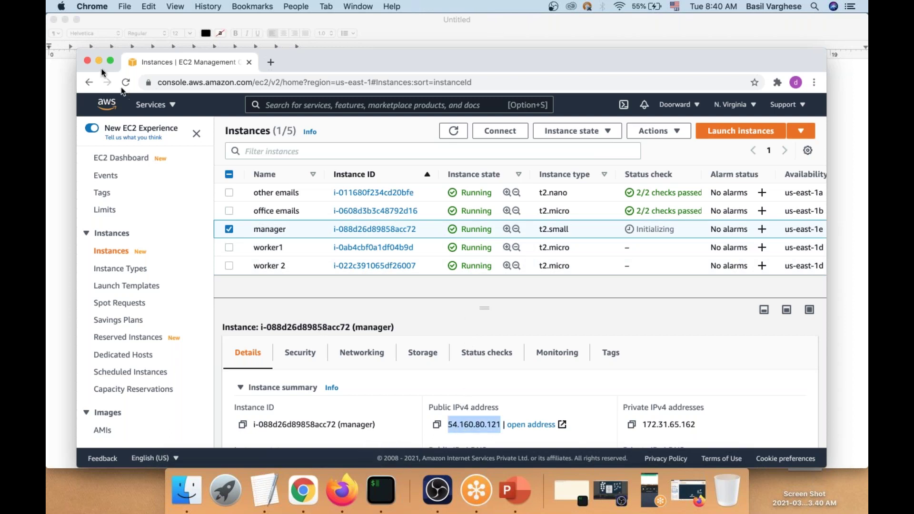
click(387, 501)
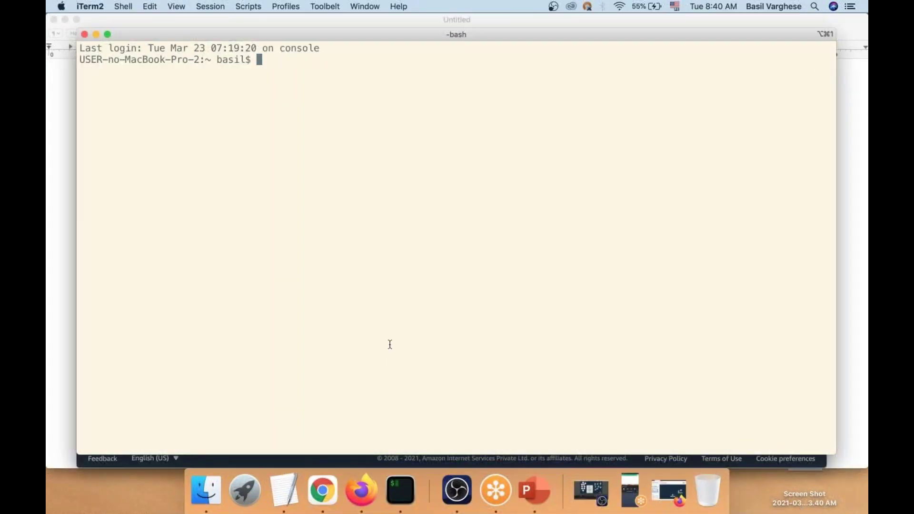
key(Return)
text(ssh ubuntu)
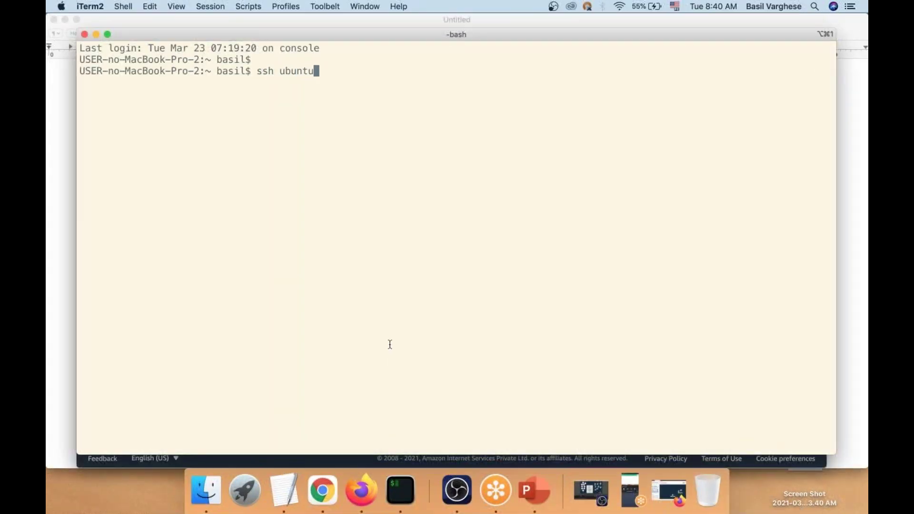
text(@54.160.80.121)
key(Return)
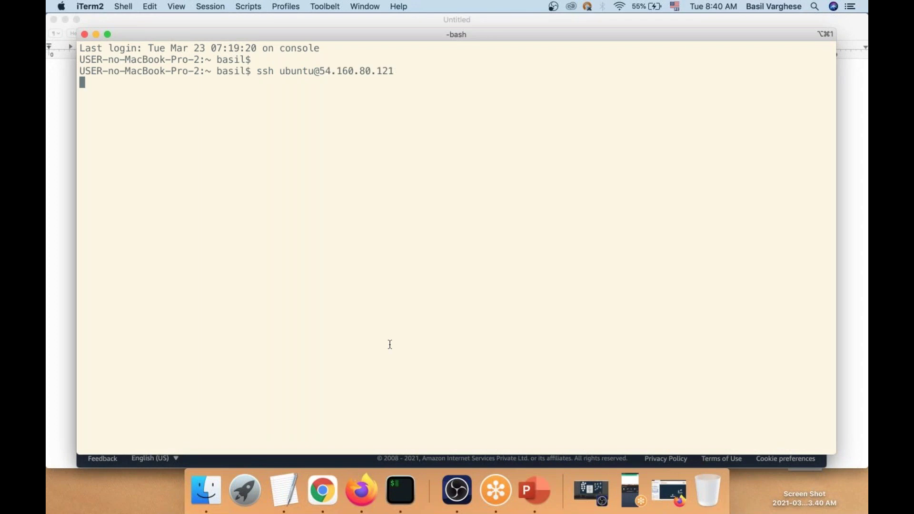
text(y)
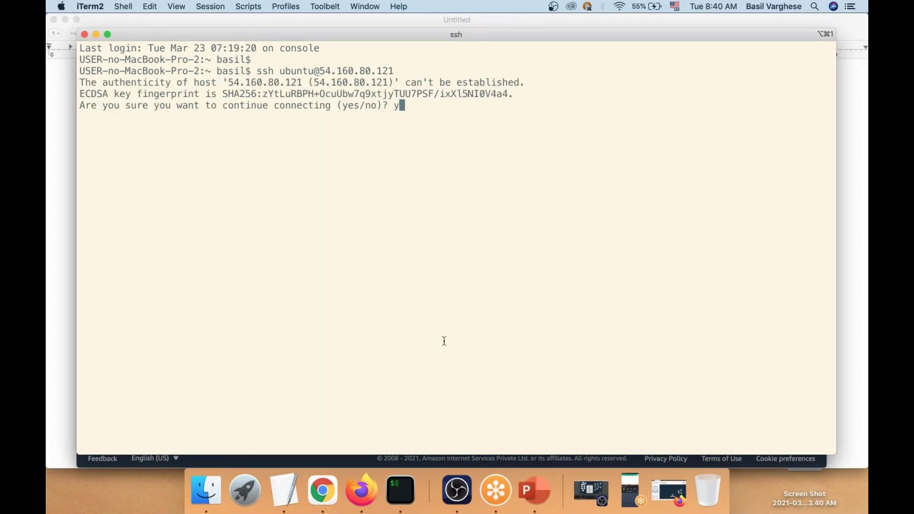
text(es)
key(Return)
text(sudo s)
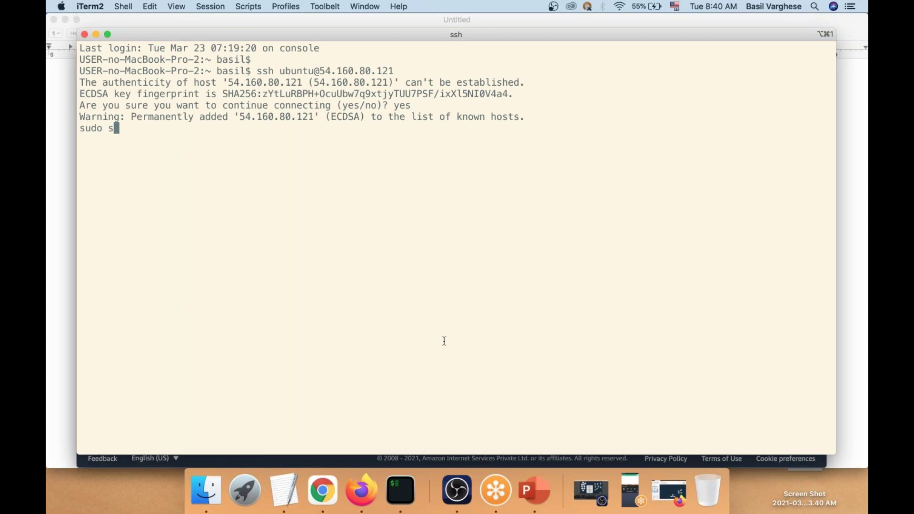
text(u)
key(Return)
key(super+k)
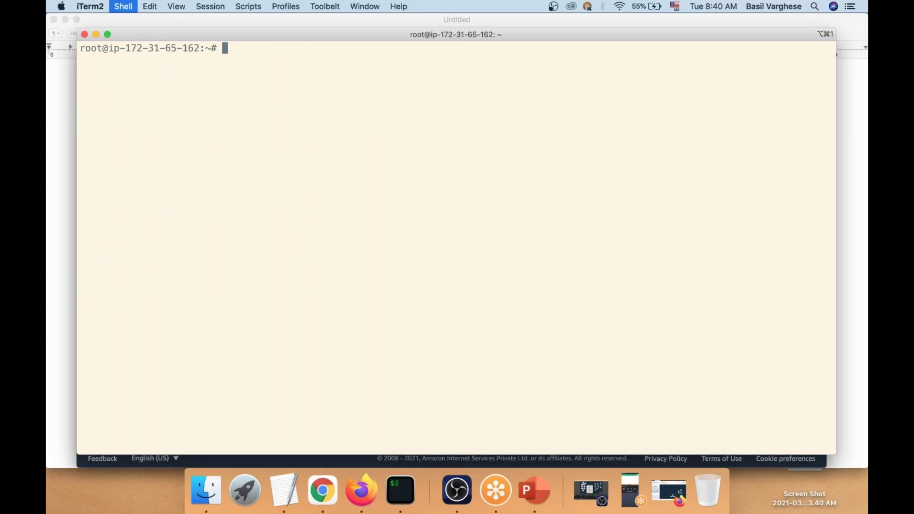
- Copy worker1's public IP (3.82.155.13) and open a root shell on it over ssh
key(super+Tab)
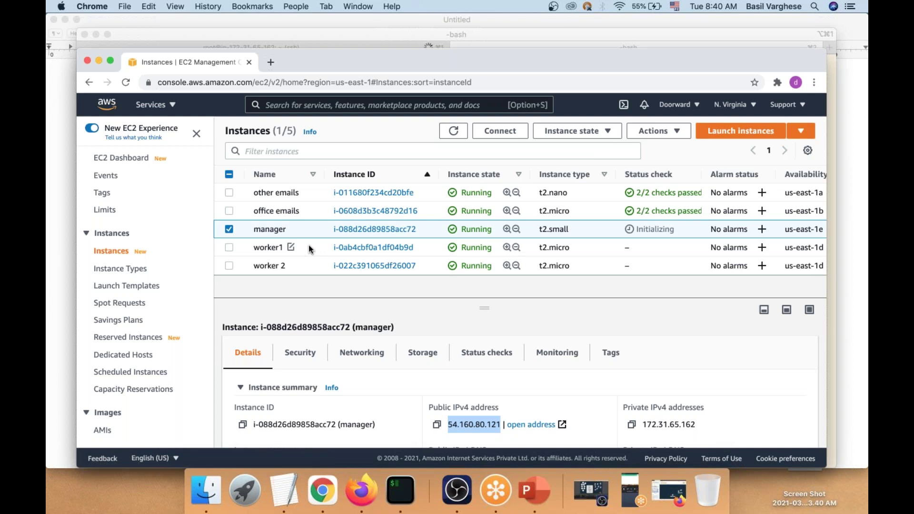
click(309, 245)
double_click(462, 423)
key(super+c)
key(super+Tab)
text(ssh ubuntu@)
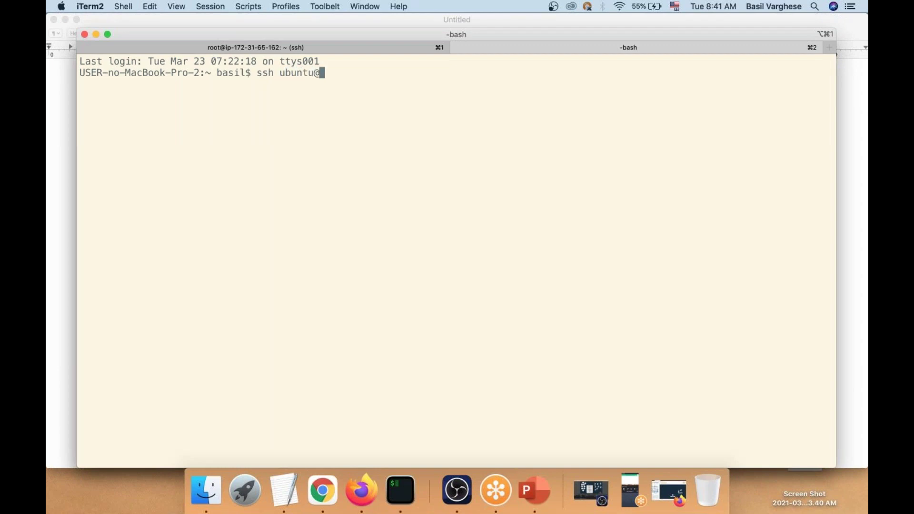
key(super+v)
key(Return)
text(yes)
key(Return)
text(sudo)
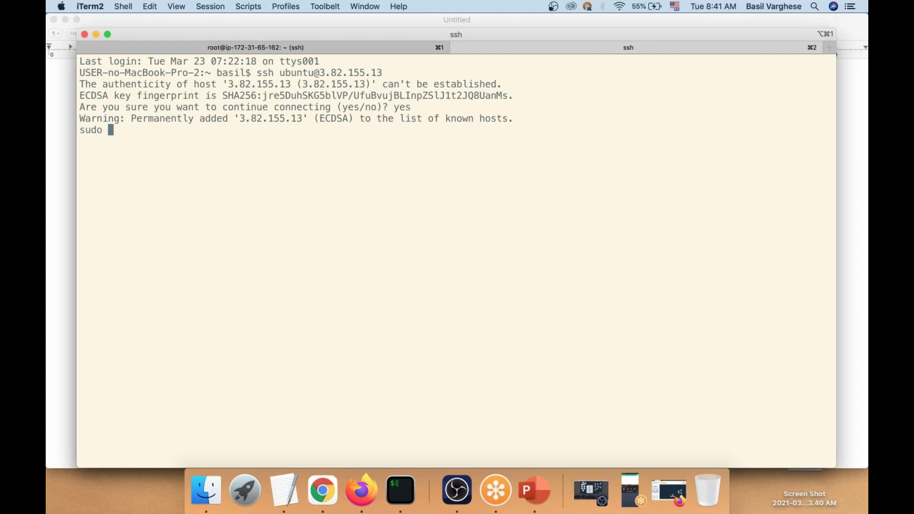
text( su)
key(Return)
key(ctrl+l)
- Open a new terminal tab with 'ssh ubuntu@' typed, ready for worker 2's address
key(super+d)
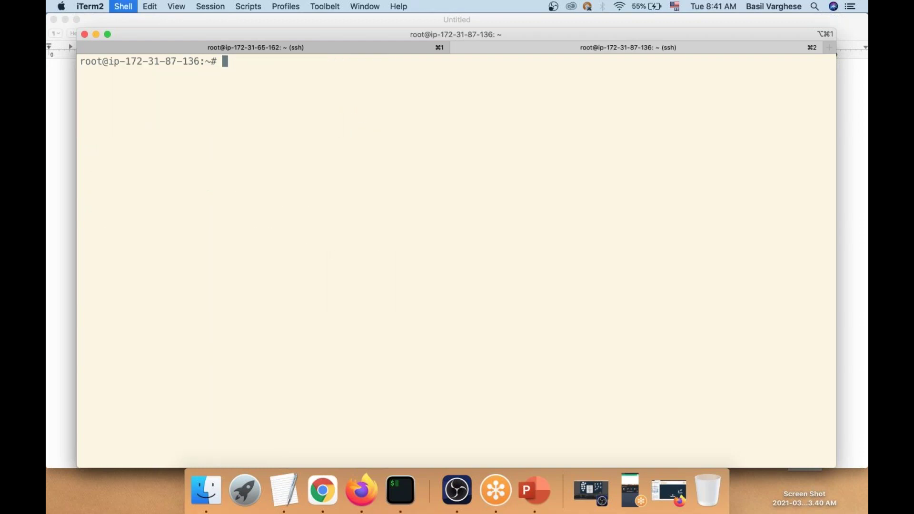
text(ssh ubuntu@)
key(super+Tab)
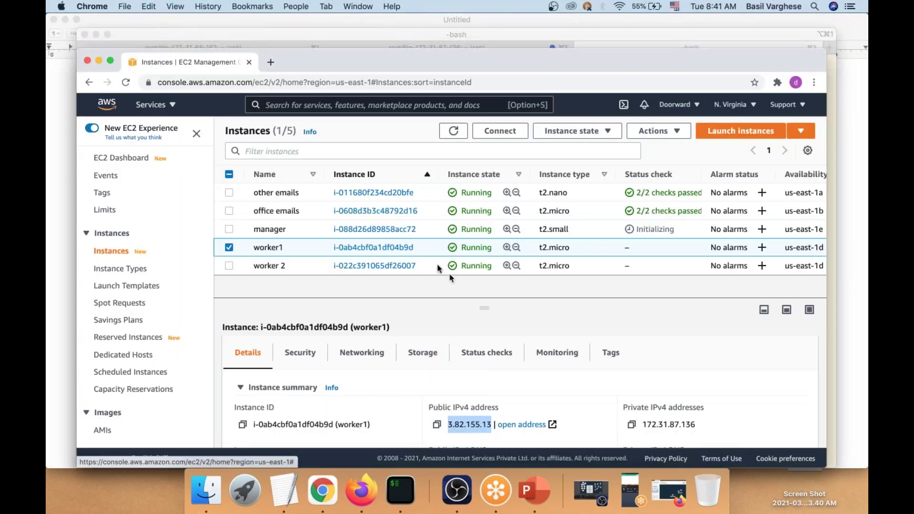
- Copy worker 2's public IP (54.166.13.123) and open a root shell on it over ssh
click(438, 268)
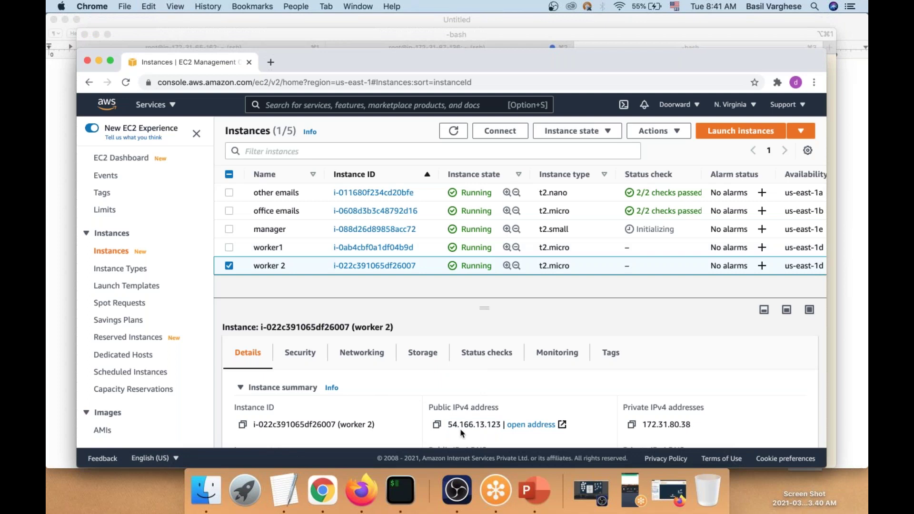
double_click(461, 428)
key(super+c)
key(super+Tab)
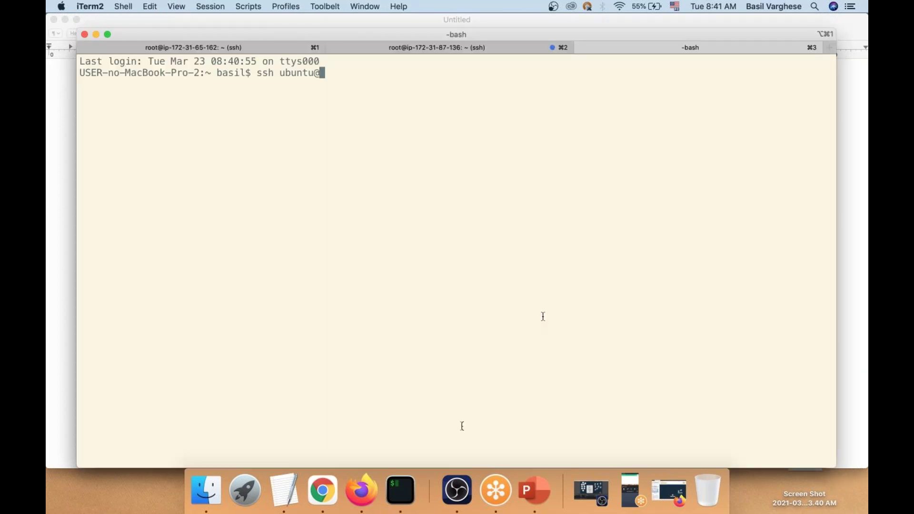
key(super+v)
key(Return)
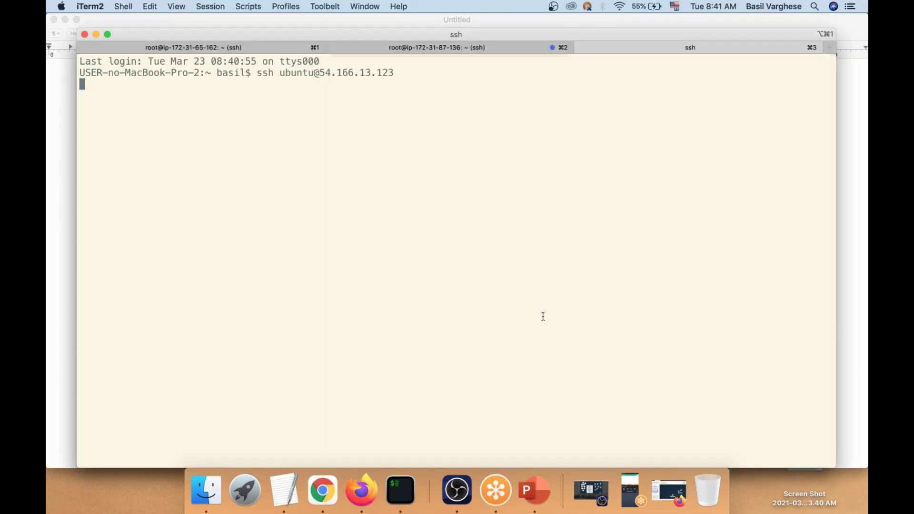
text(yes)
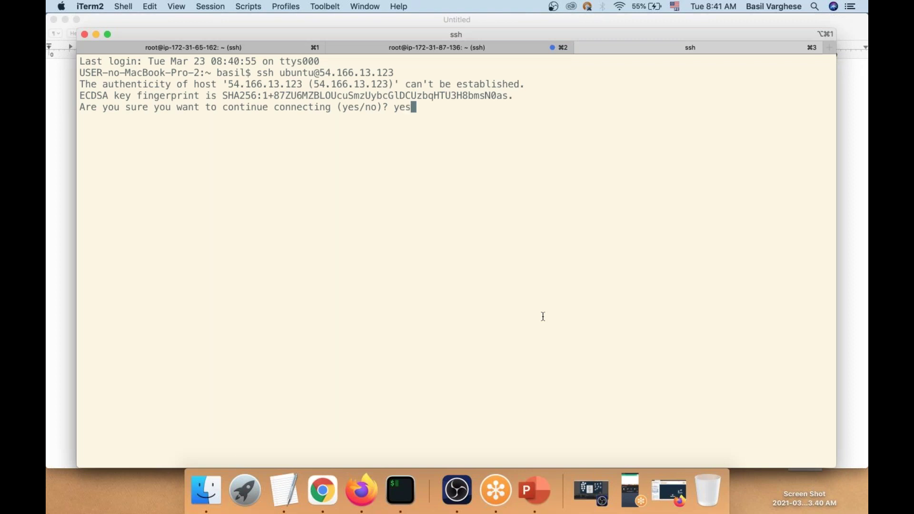
key(Return)
text(sudo)
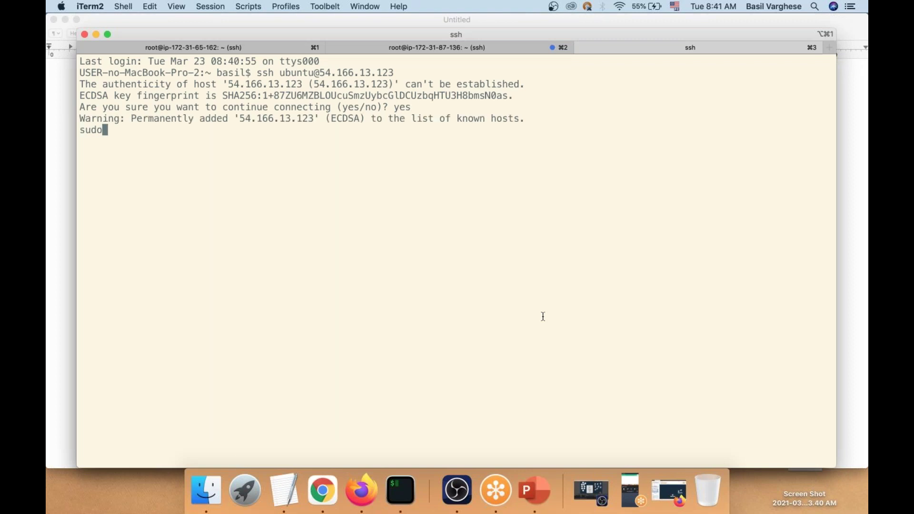
text( su)
key(Return)
key(ctrl+l)
- Return to the EC2 console and minimize the terminal window
key(super+Tab)
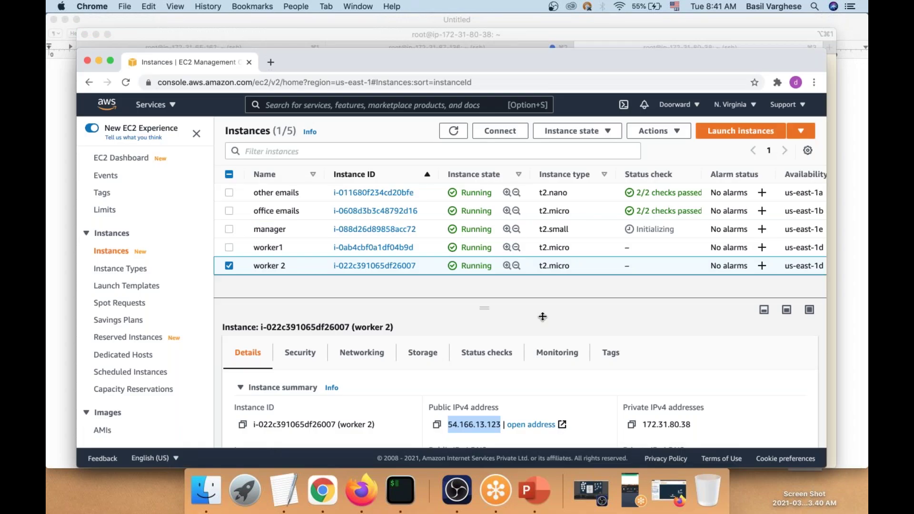
click(477, 423)
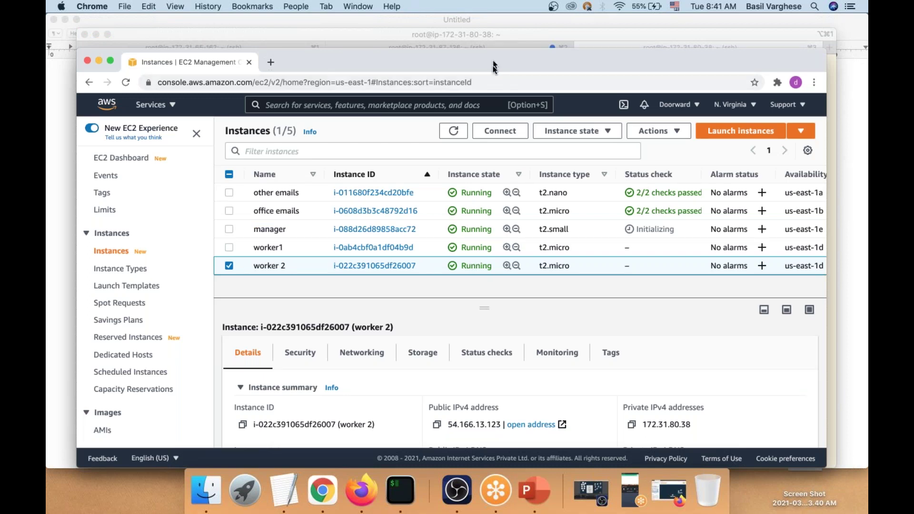
drag(494, 66, 494, 71)
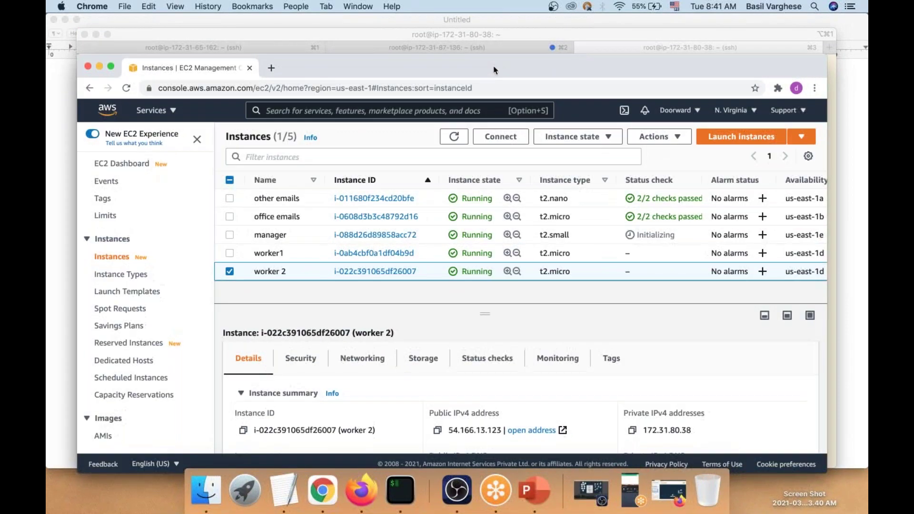
click(96, 35)
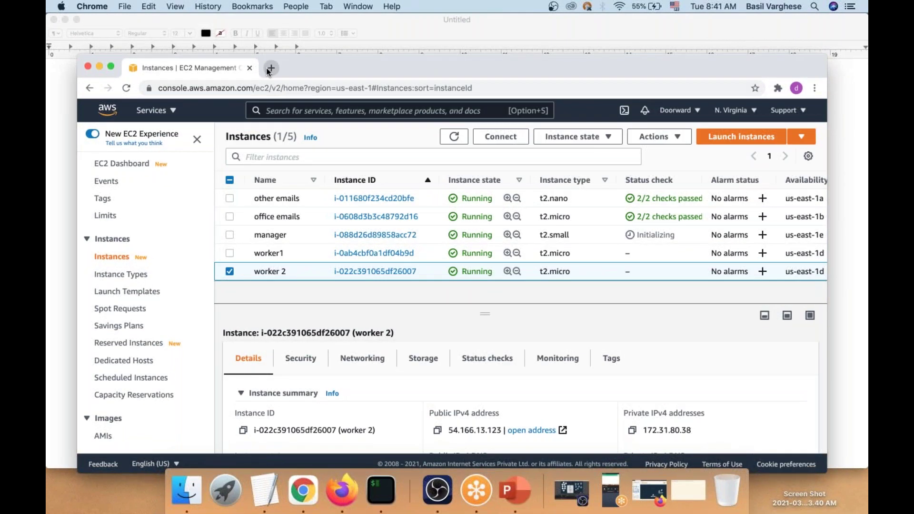
- Search 'docker install ubuntu', open the Docker Docs Ubuntu install page and select 'sudo apt-get update'
click(270, 69)
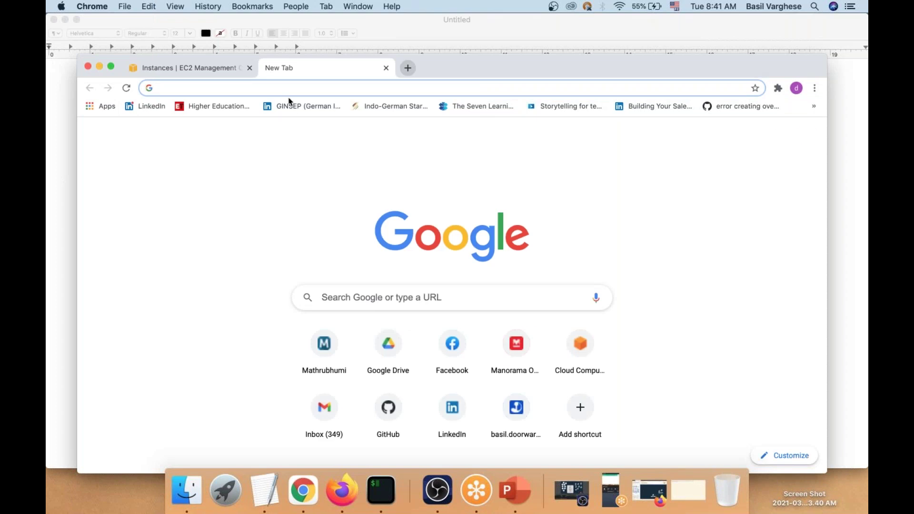
text(docker install )
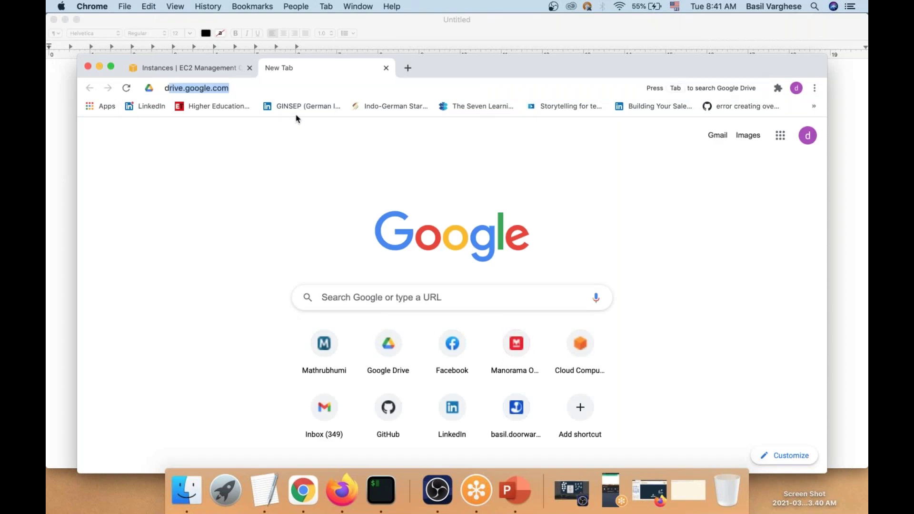
text(ubuntu)
key(Return)
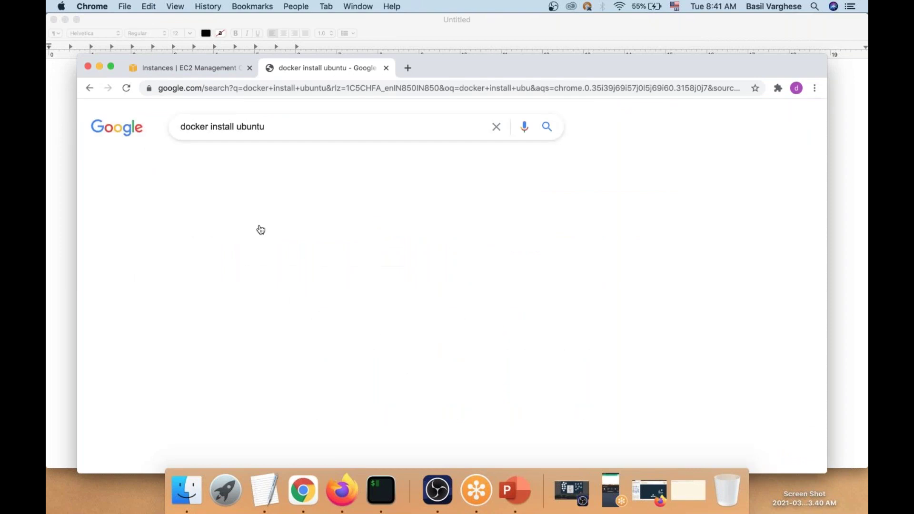
click(266, 224)
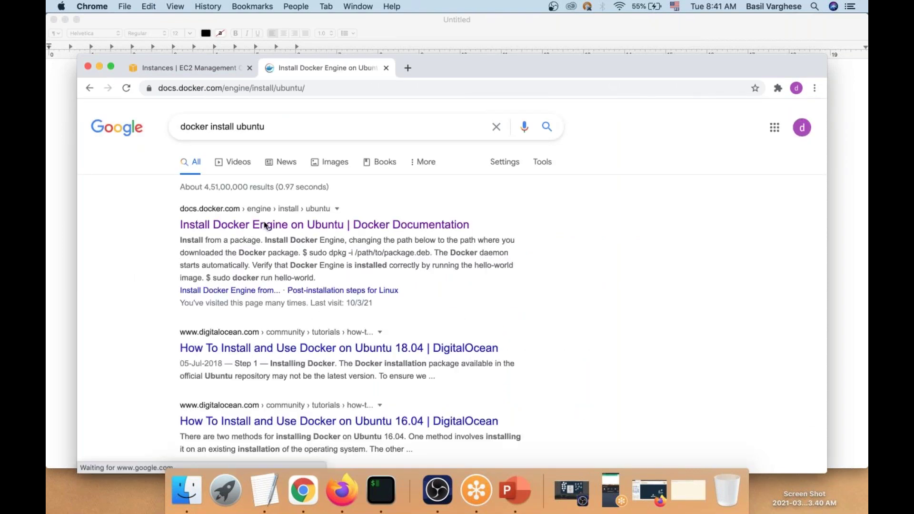
scroll(348, 251, down, 3)
scroll(347, 255, down, 7)
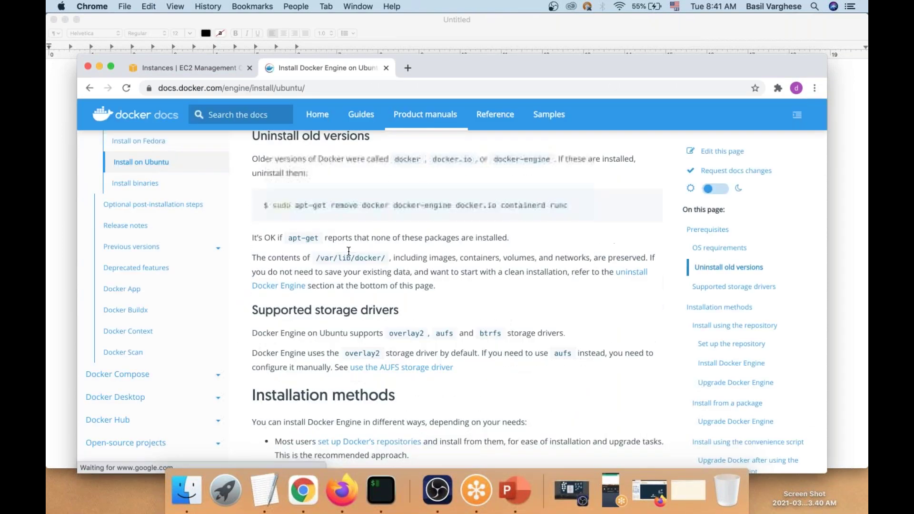
scroll(349, 251, down, 5)
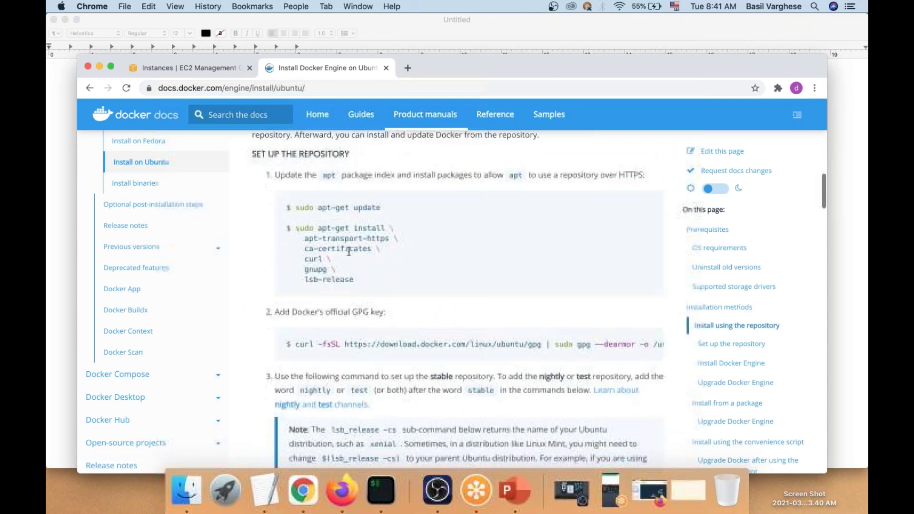
double_click(305, 210)
drag(308, 215, 408, 210)
key(super+c)
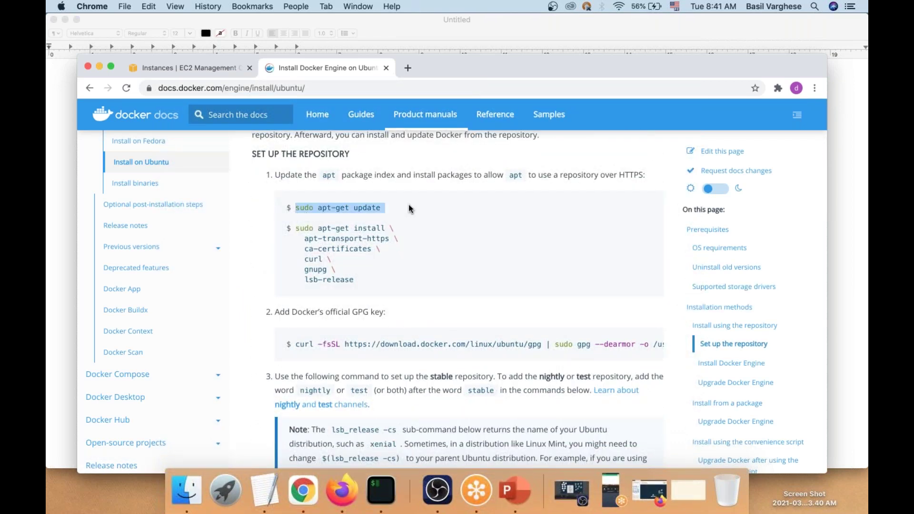
- Run sudo apt-get update on worker 2, worker1 and the manager shells
click(391, 498)
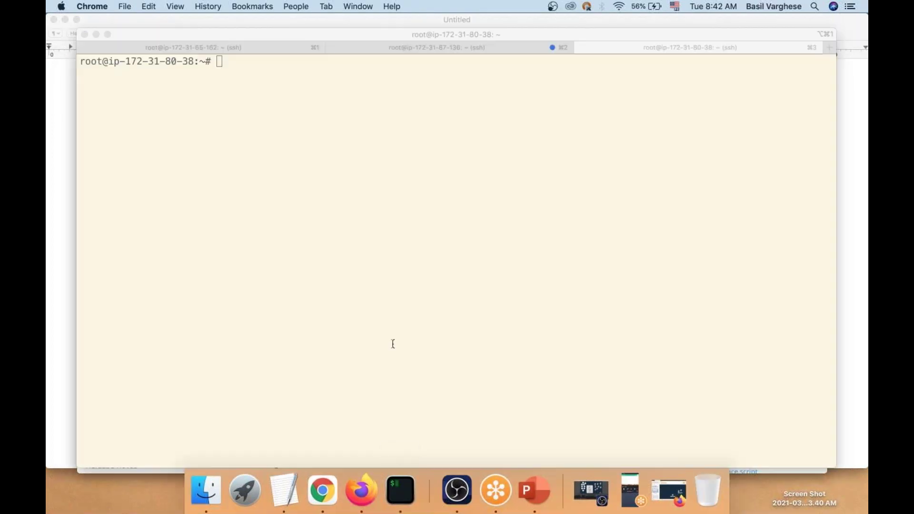
key(super+v)
key(Return)
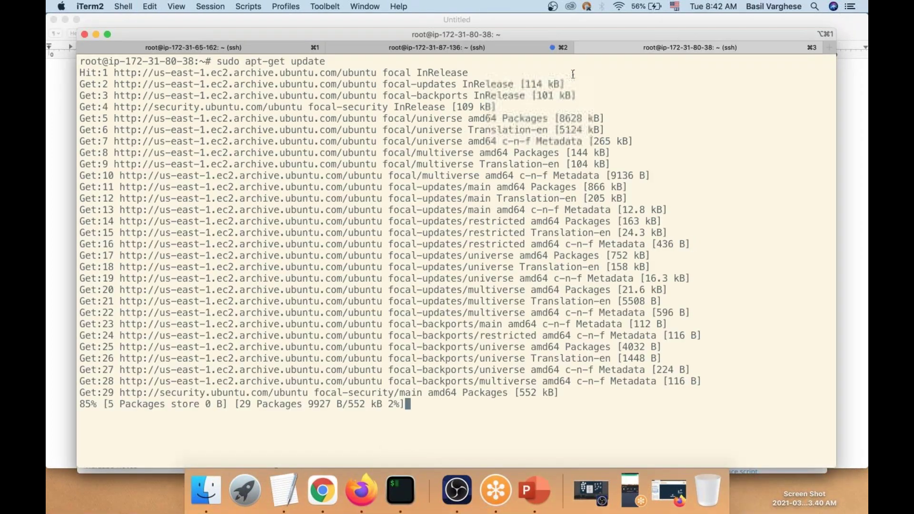
key(super+2)
key(super+v)
key(Return)
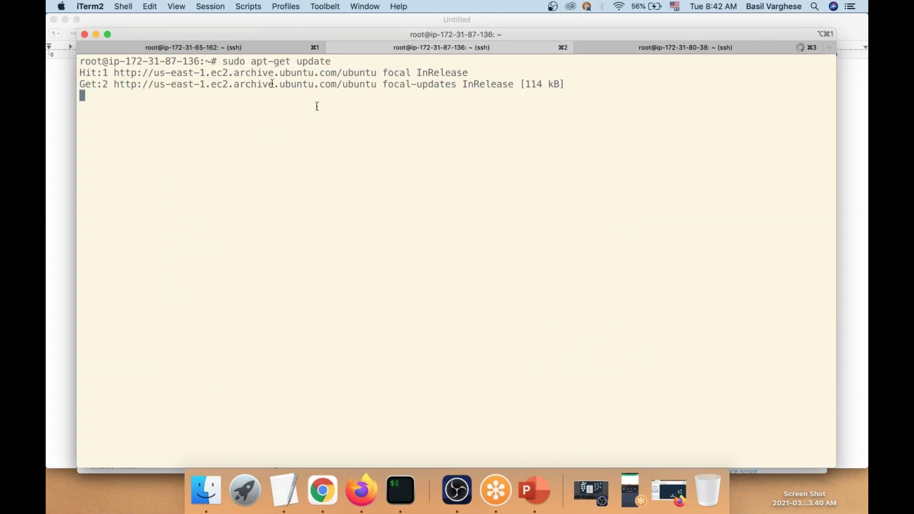
click(233, 48)
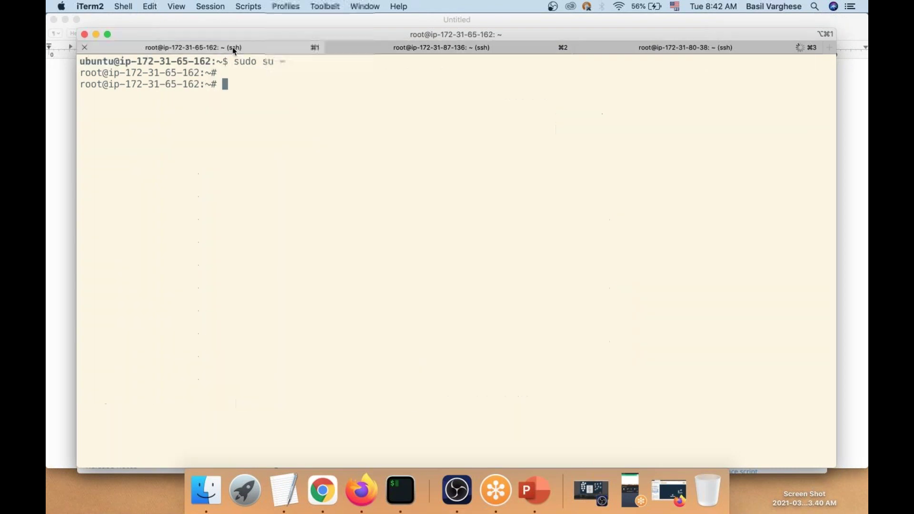
key(super+v)
key(Return)
- Copy the apt-get install prerequisites command from the Docker docs
key(super+Tab)
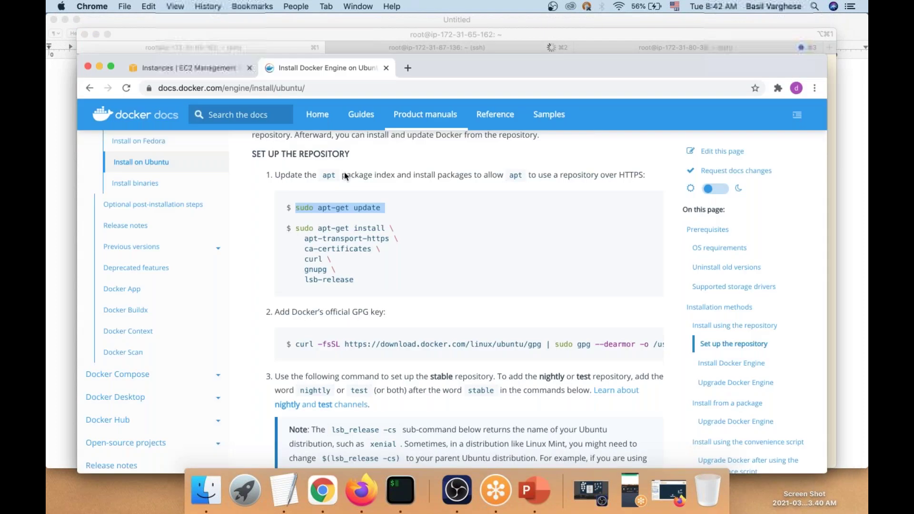
drag(297, 228, 371, 278)
key(super+c)
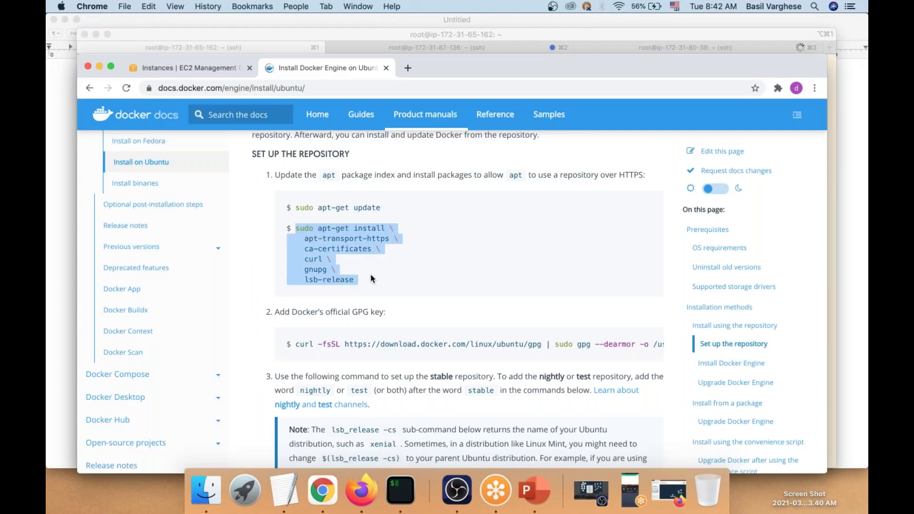
key(super+Tab)
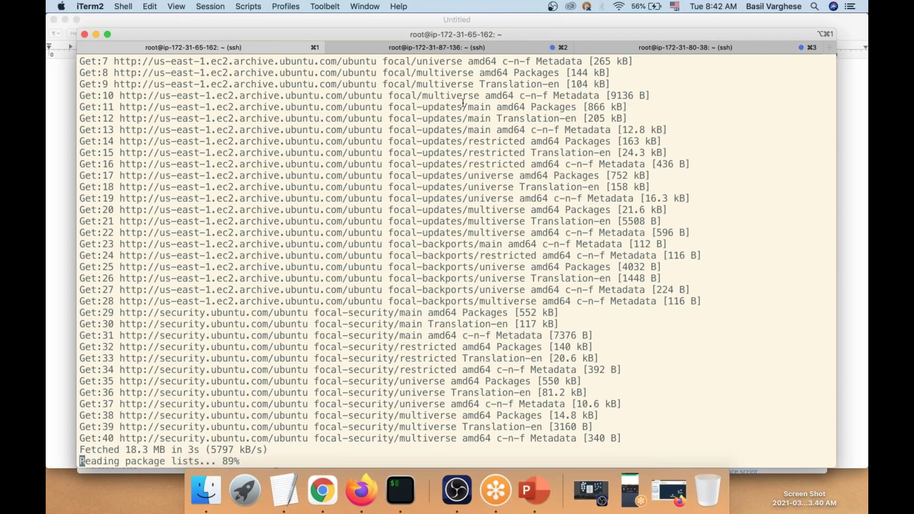
- Install apt-transport-https, ca-certificates, curl, gnupg and lsb-release on all three nodes, answering Y
key(super+v)
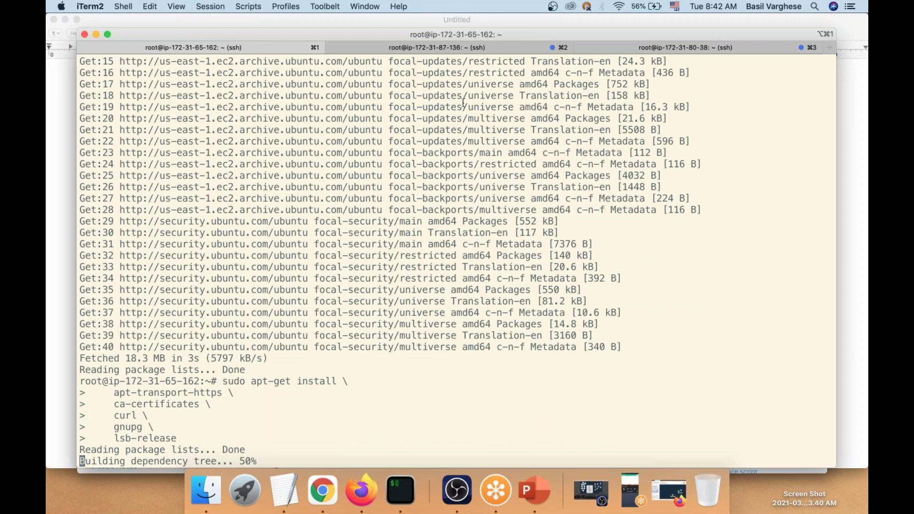
text(Y)
key(Return)
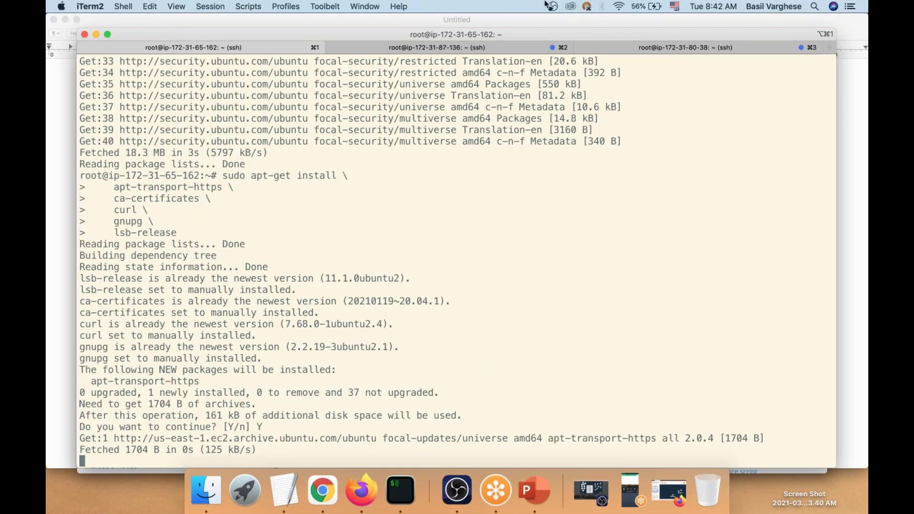
click(545, 46)
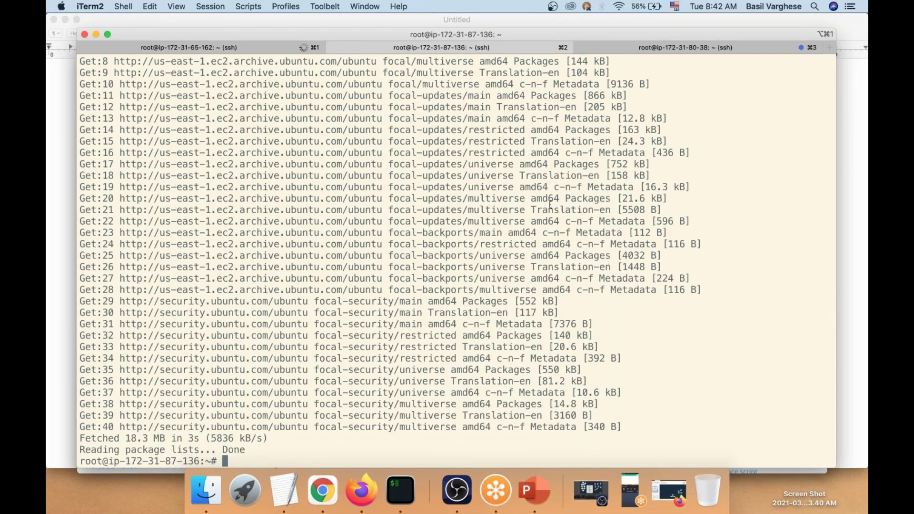
key(super+v)
text(Y)
key(Return)
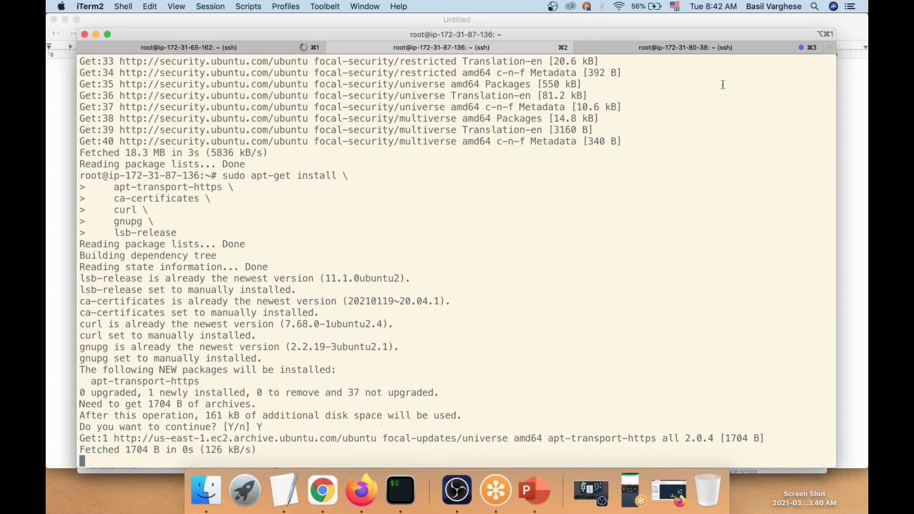
click(716, 49)
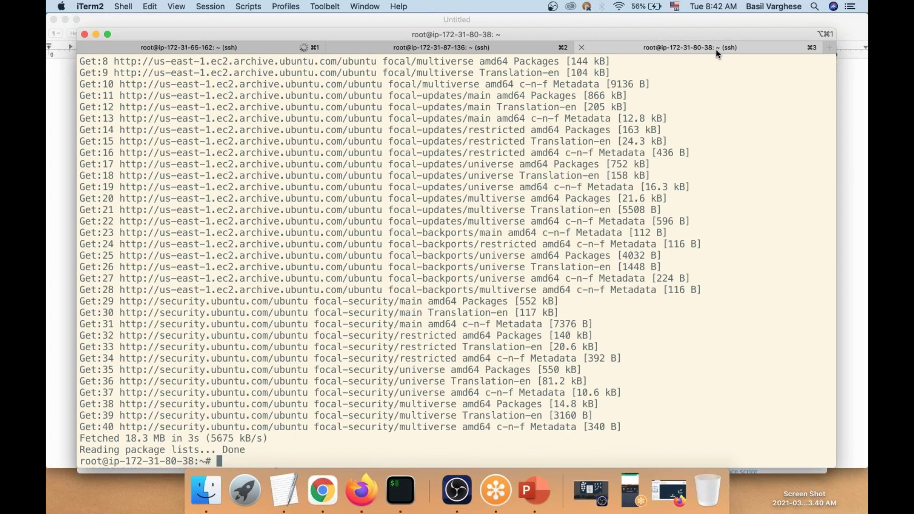
key(super+v)
- Copy the curl command for Docker's GPG key from the Docker docs
key(super+Tab)
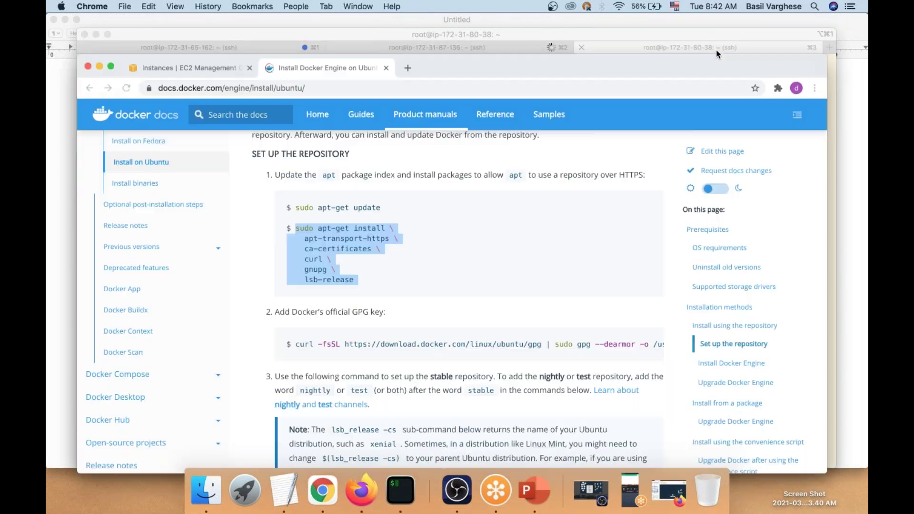
drag(302, 342, 654, 356)
key(super+c)
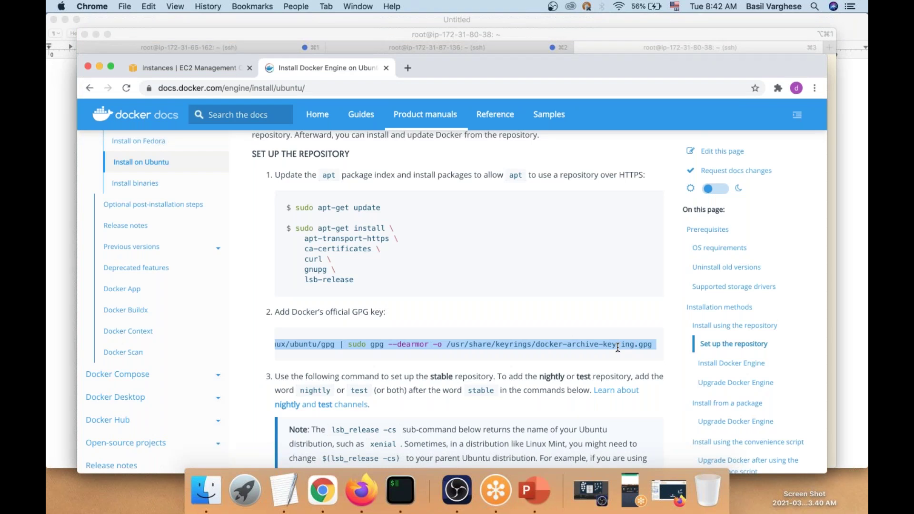
key(Tab)
- Run the GPG key command on all three nodes to create docker-archive-keyring.gpg
key(super+Tab)
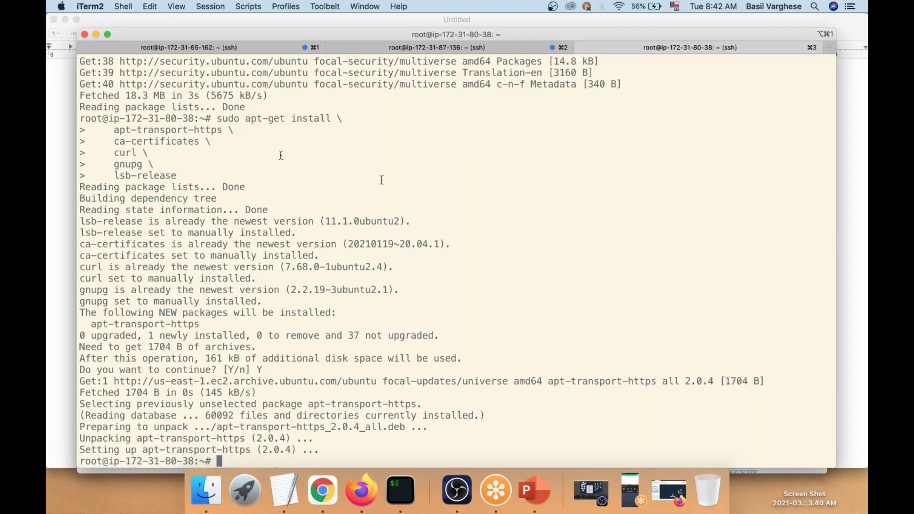
key(super+v)
key(Return)
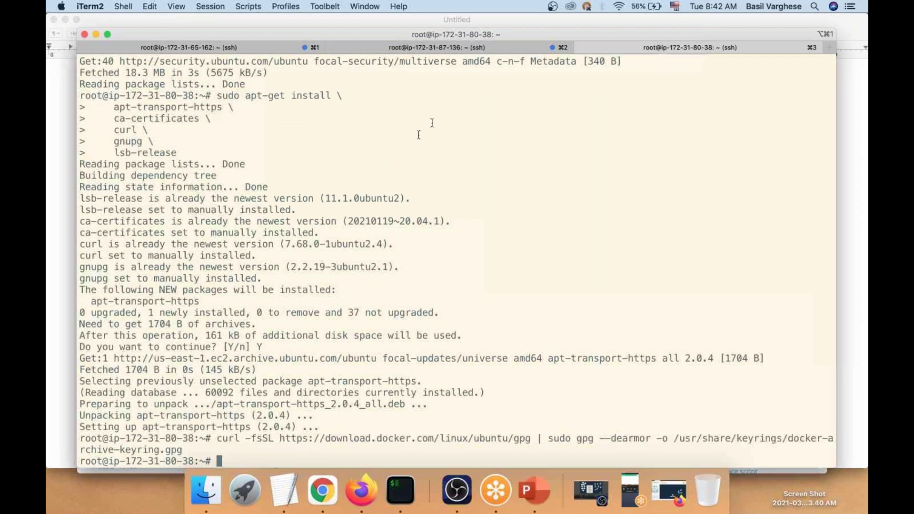
click(537, 48)
key(super+v)
key(Return)
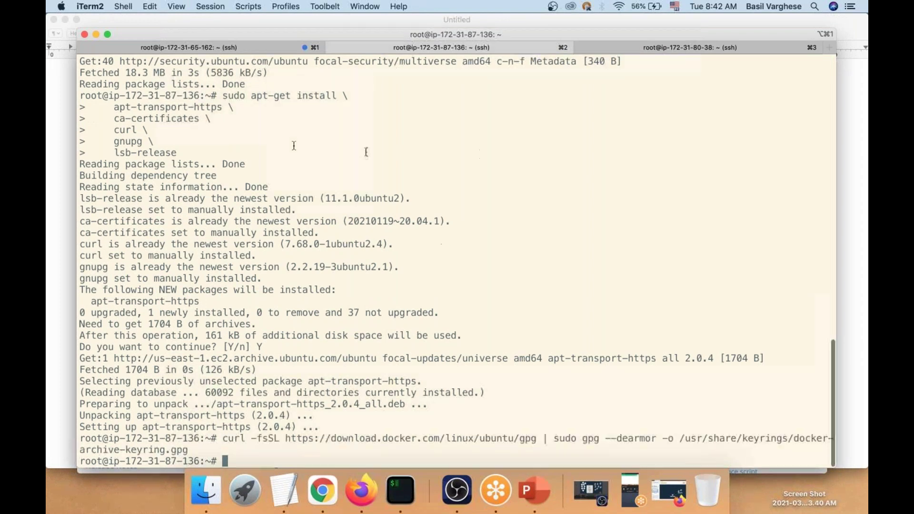
click(222, 51)
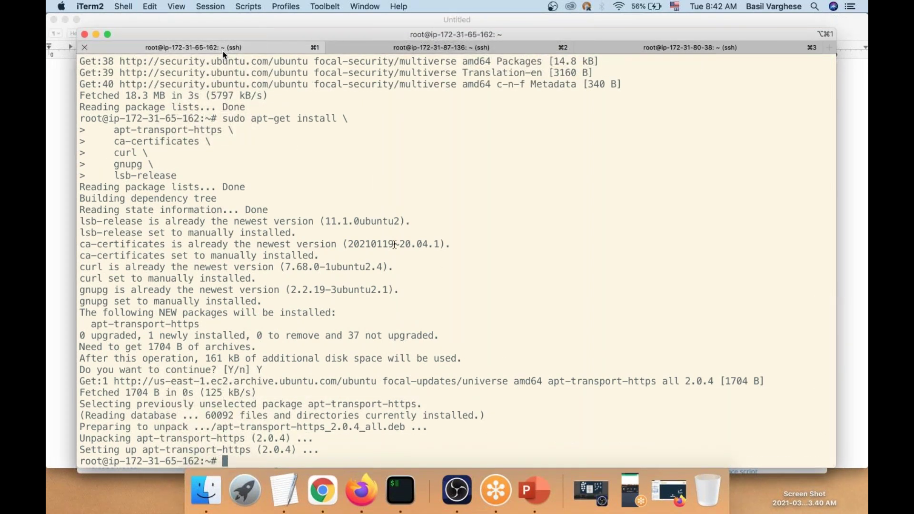
key(super+v)
key(Return)
key(super+Tab)
- Add the Docker stable repository to docker.list on all three nodes with the echo command
scroll(380, 313, down, 6)
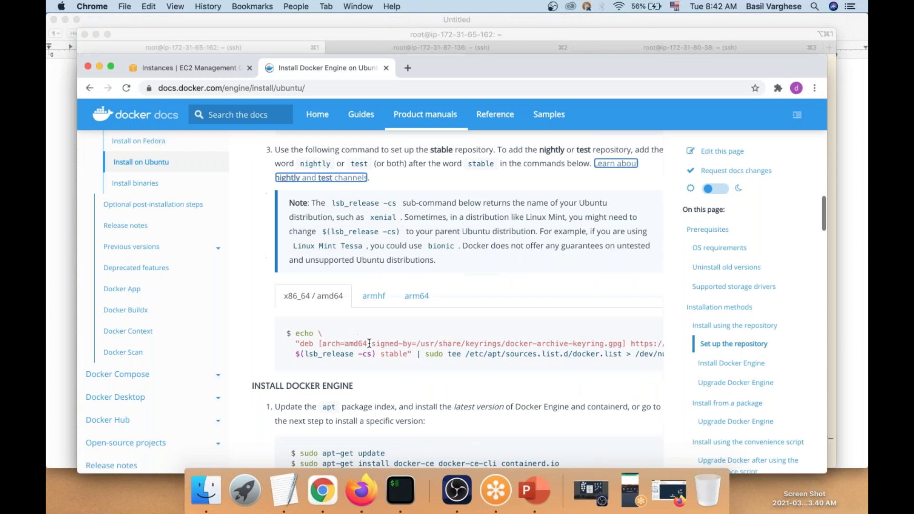
drag(297, 287, 517, 321)
key(super+c)
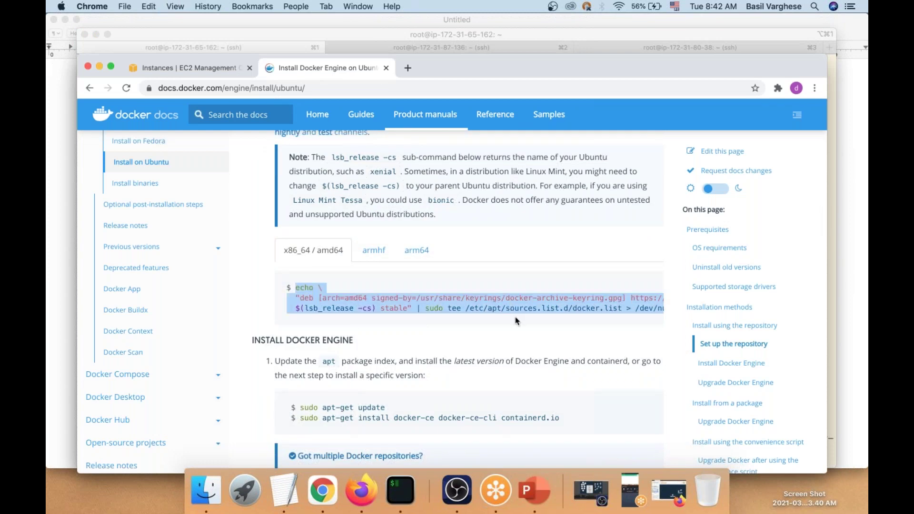
key(super+Tab)
key(super+v)
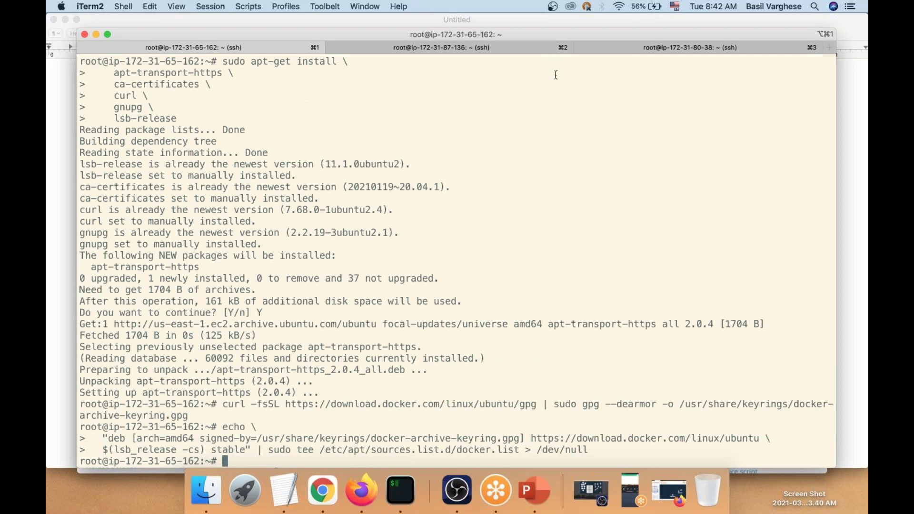
click(546, 47)
key(super+v)
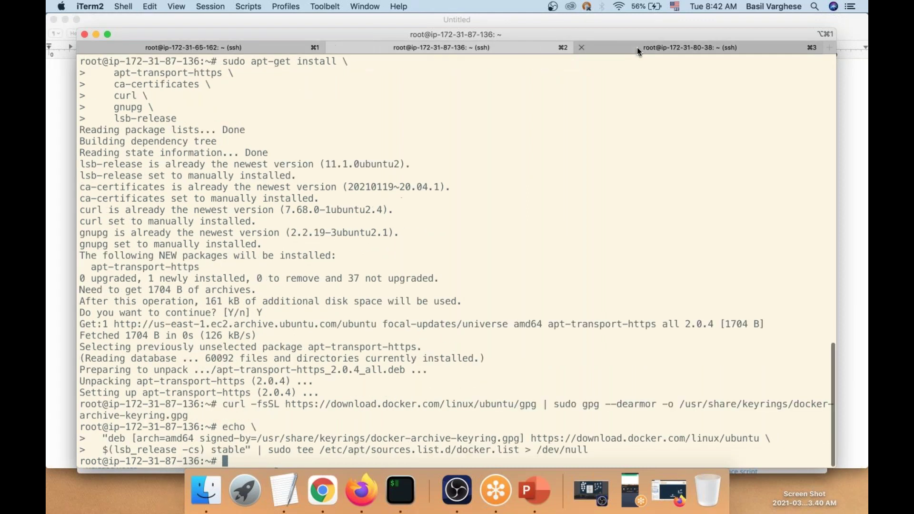
click(637, 47)
key(super+v)
key(super+Tab)
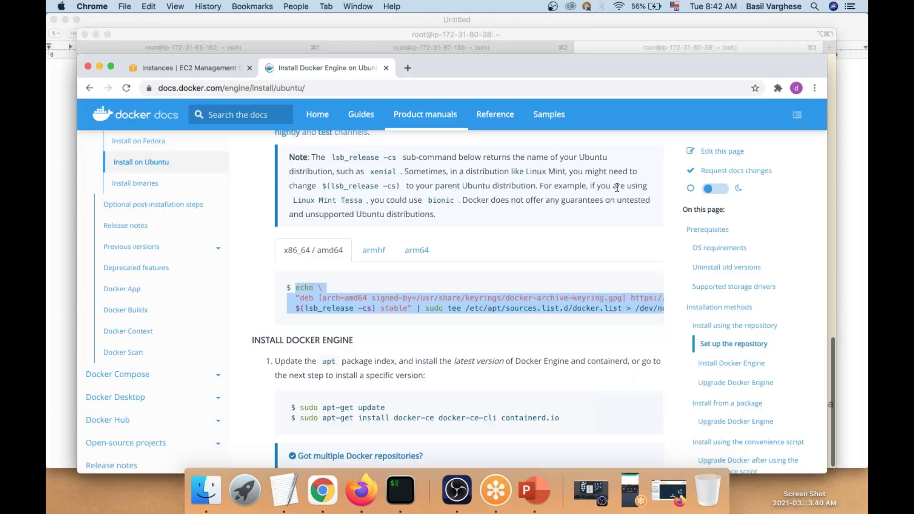
- Run sudo apt-get update on all three nodes to fetch from download.docker.com
scroll(354, 317, down, 1)
drag(299, 289, 399, 289)
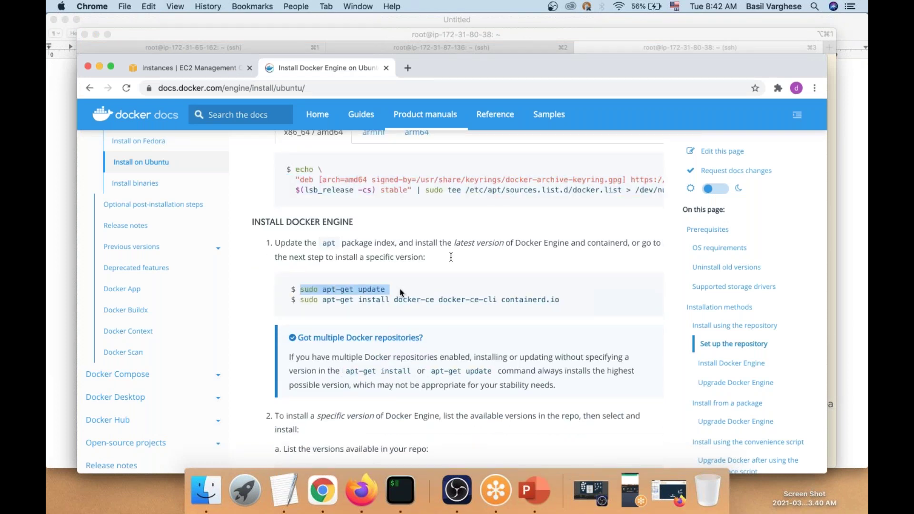
key(super+Tab)
key(super+v)
key(Return)
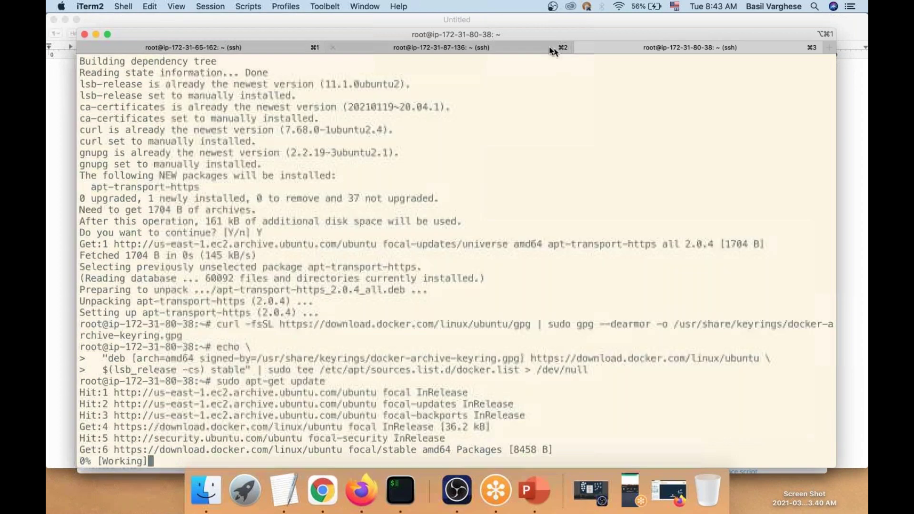
click(551, 49)
key(super+v)
key(Return)
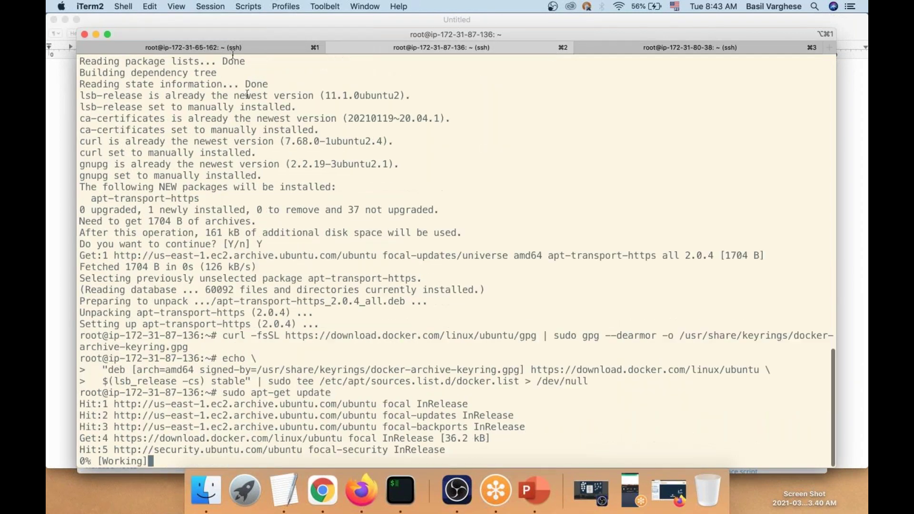
click(233, 48)
key(super+v)
key(Return)
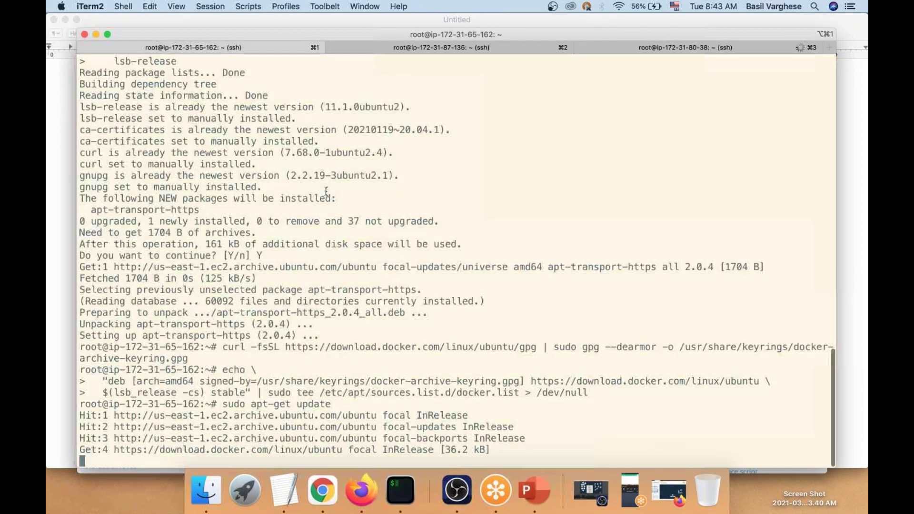
key(super+Tab)
click(301, 300)
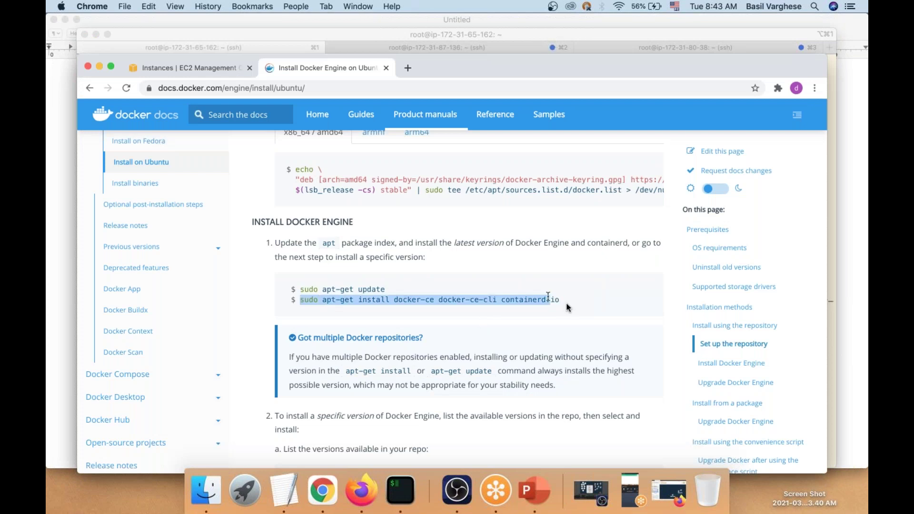
- Install docker-ce, docker-ce-cli and containerd.io on the manager node, confirming with Y
key(super+Tab)
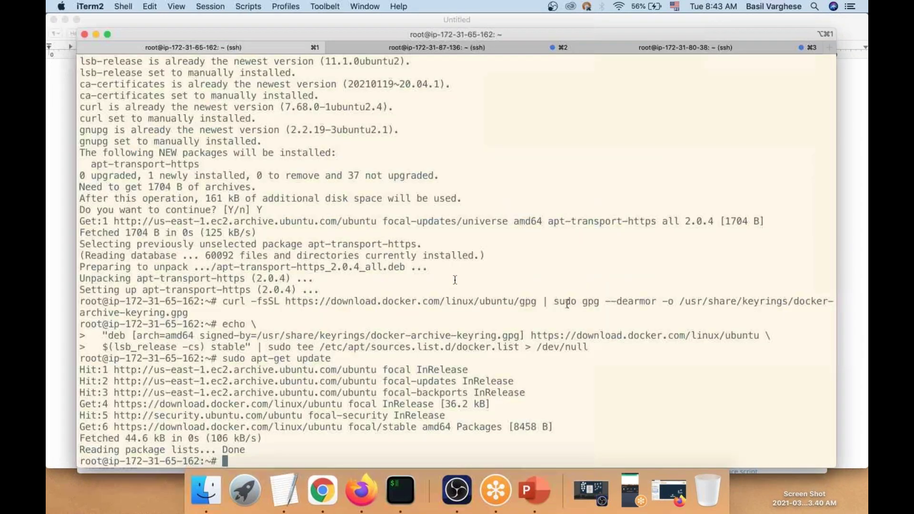
text(sudo apt-get install docker-ce docker-ce-cli containerd.io)
key(Return)
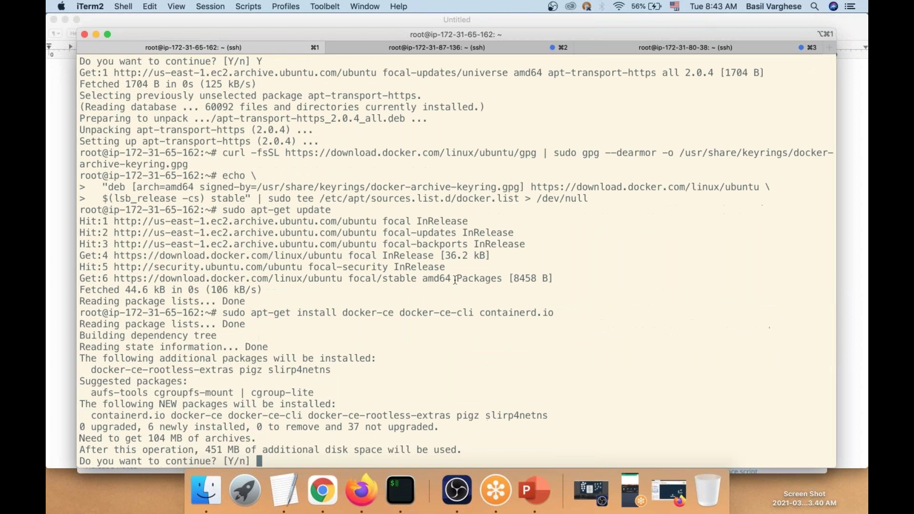
text(Y)
key(Return)
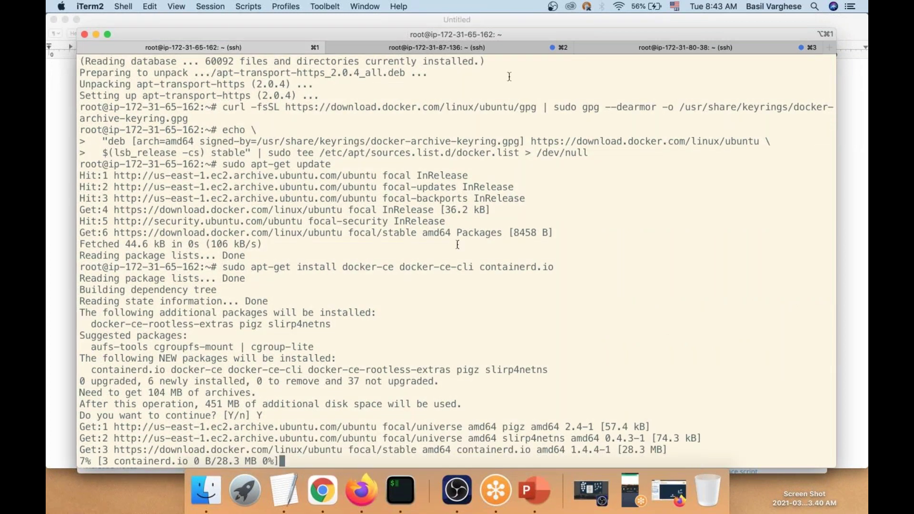
- Run the same Docker install on both worker nodes, then clear the manager's finished output
key(super+2)
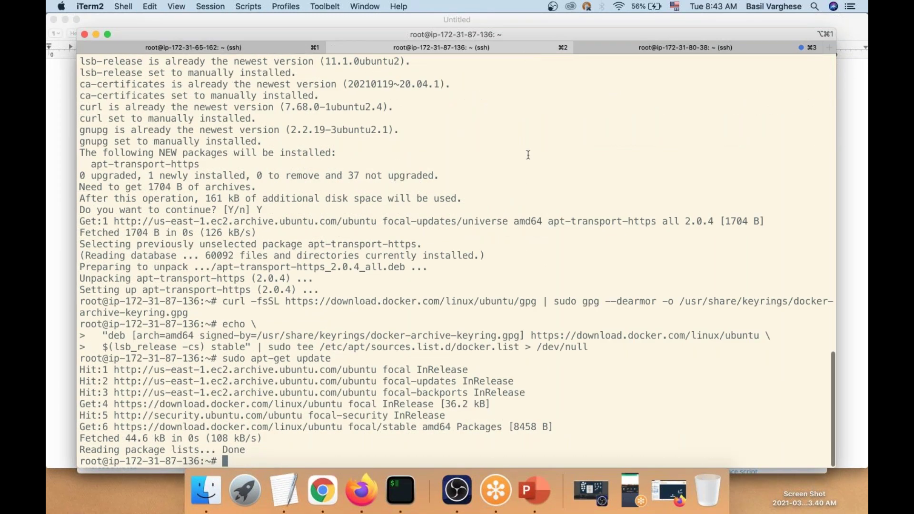
text(sudo apt-get install docker-ce docker-ce-cli containerd.io)
key(Return)
text(Y)
key(Return)
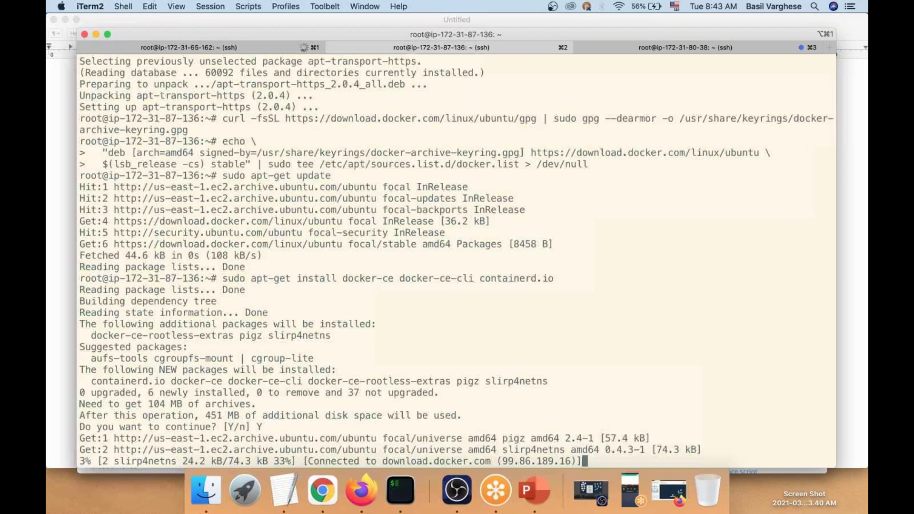
click(684, 48)
text(sudo apt-get install docker-ce docker-ce-cli containerd.io)
key(Return)
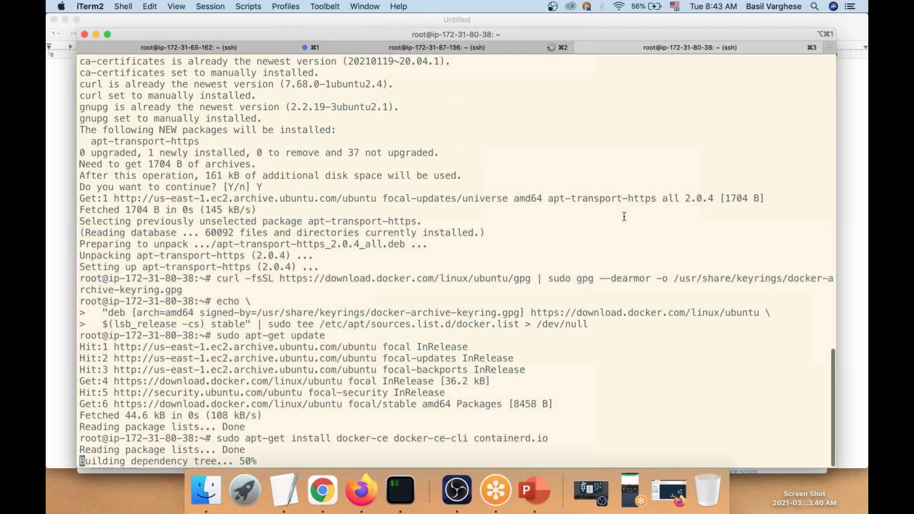
text(Y)
key(Return)
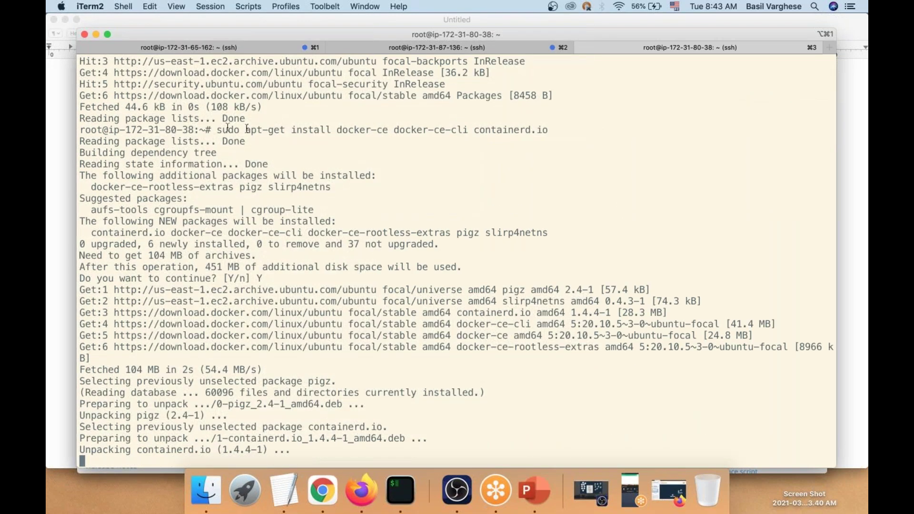
click(165, 50)
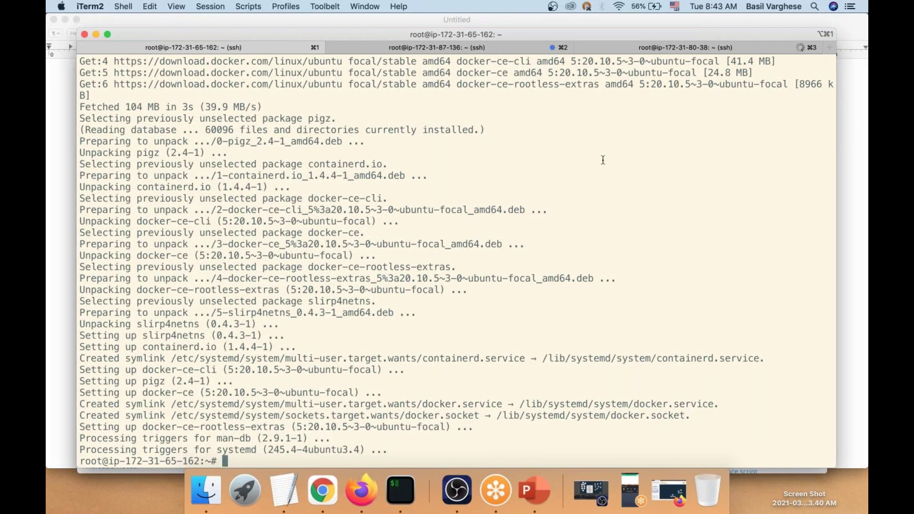
key(super+k)
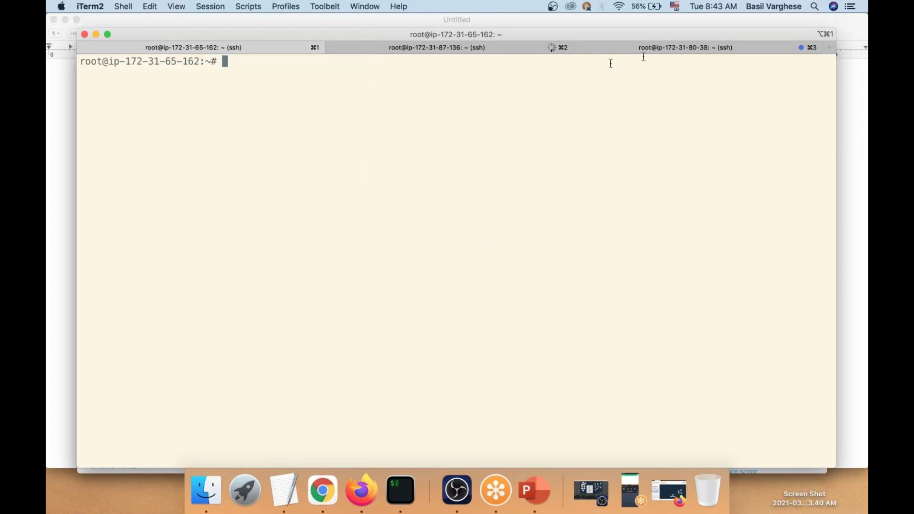
- Clear both worker sessions' install output and confirm the user is root with whoami
click(536, 51)
key(super+k)
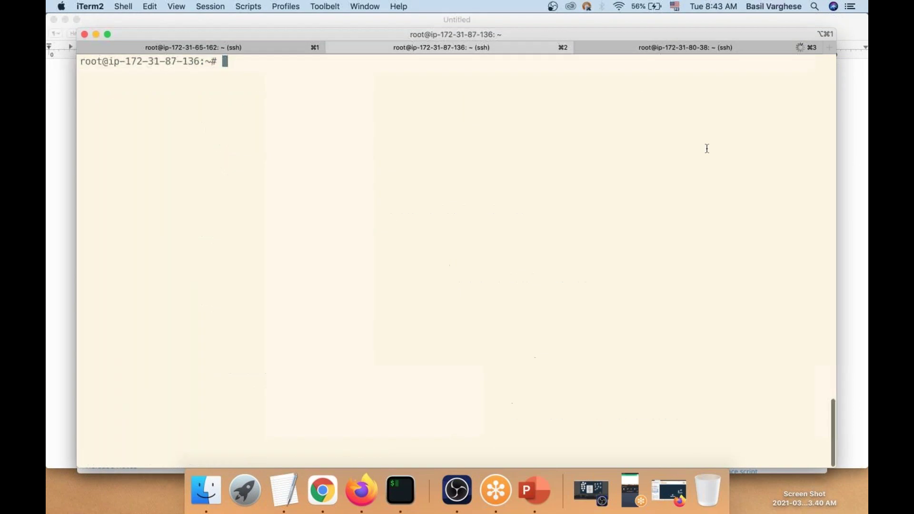
click(678, 48)
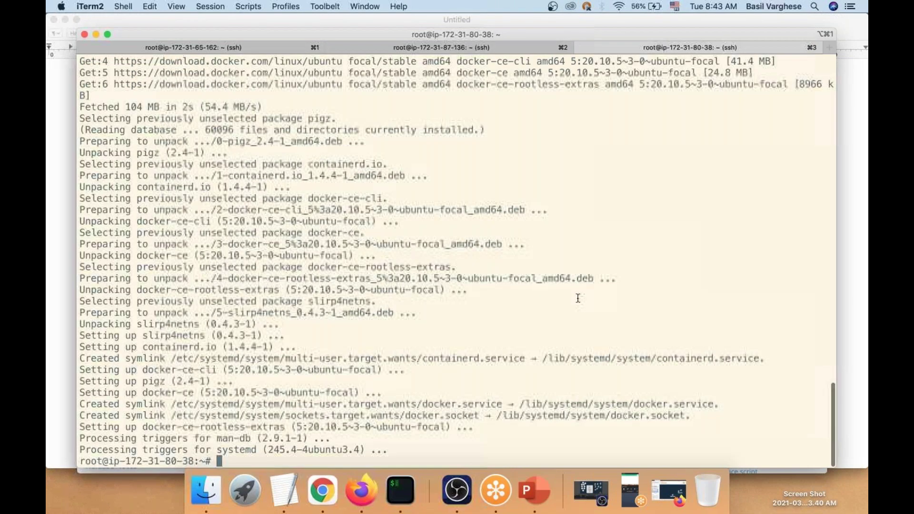
key(super+k)
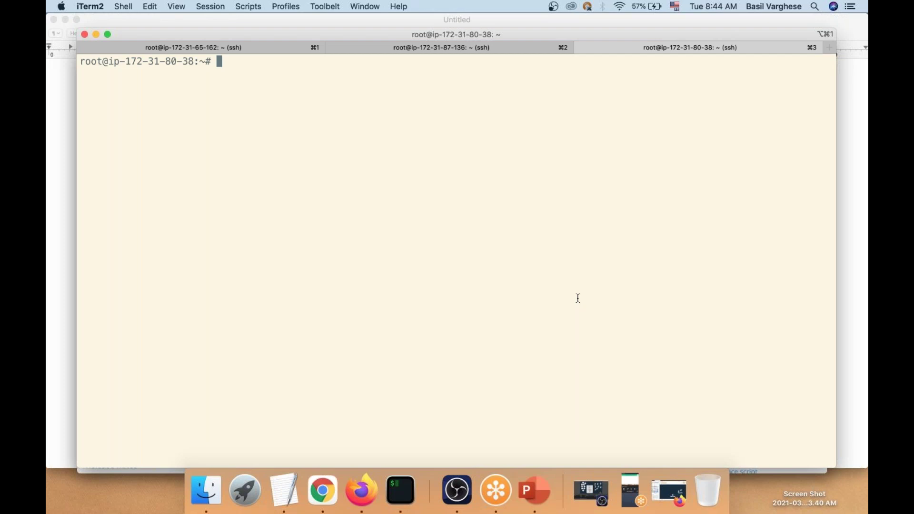
text(whoami)
key(Return)
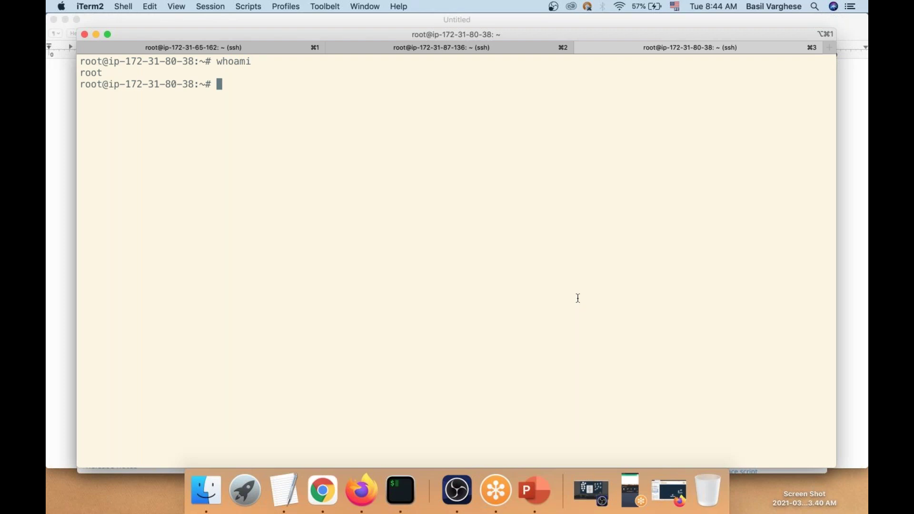
key(ctrl+l)
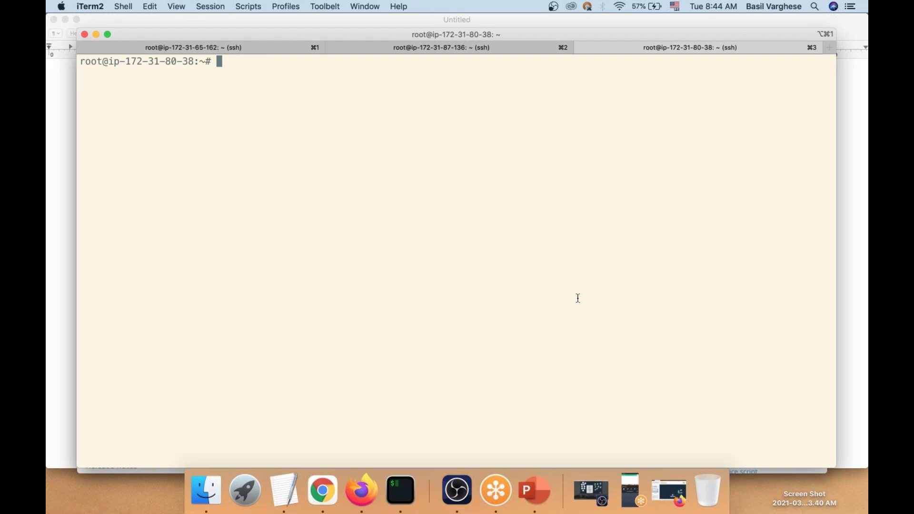
key(Return)
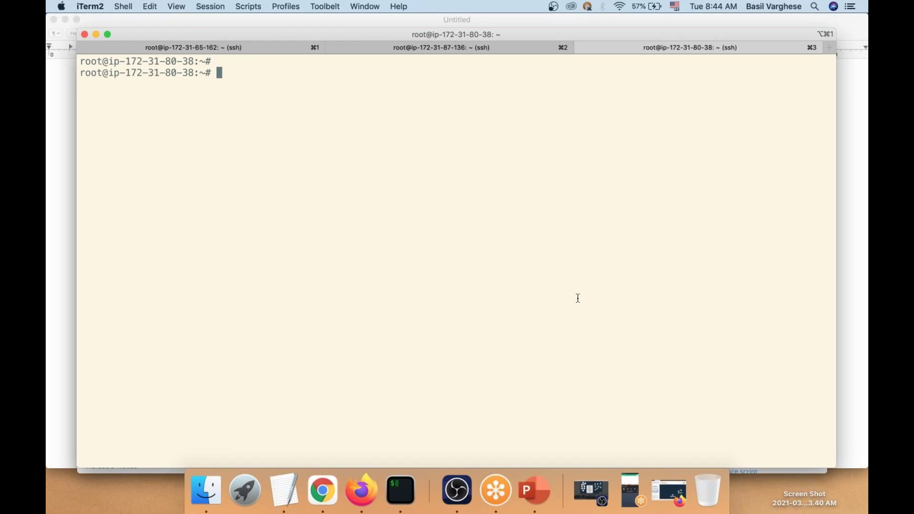
click(217, 48)
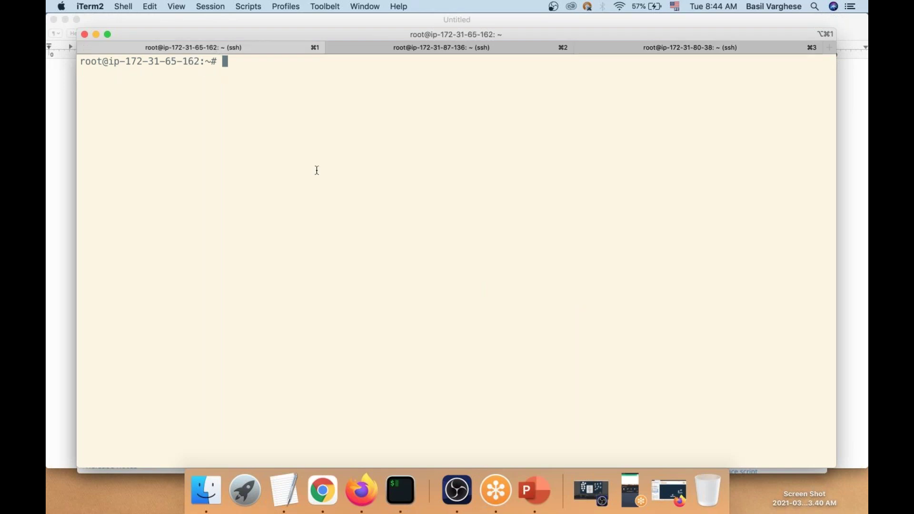
key(Return)
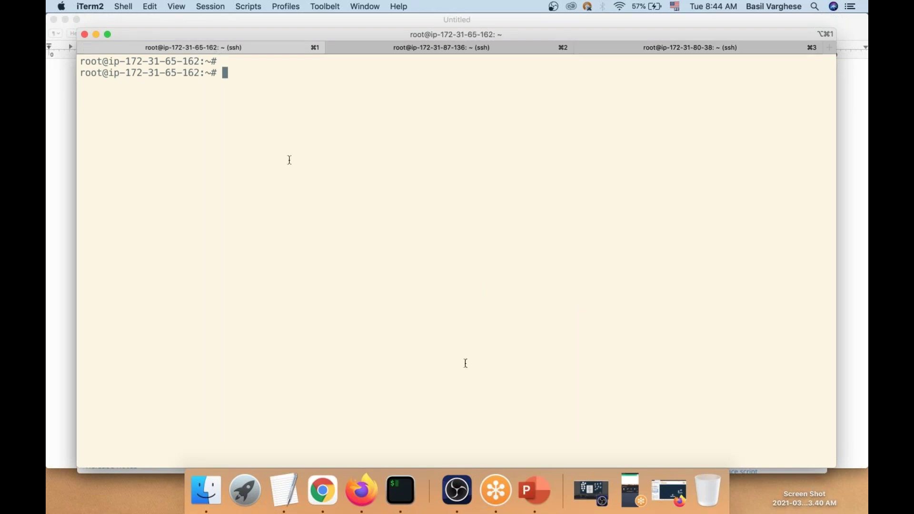
- Minimize iTerm2 and the Docker docs browser, bringing up the diagrams.net diagram in Firefox
click(96, 34)
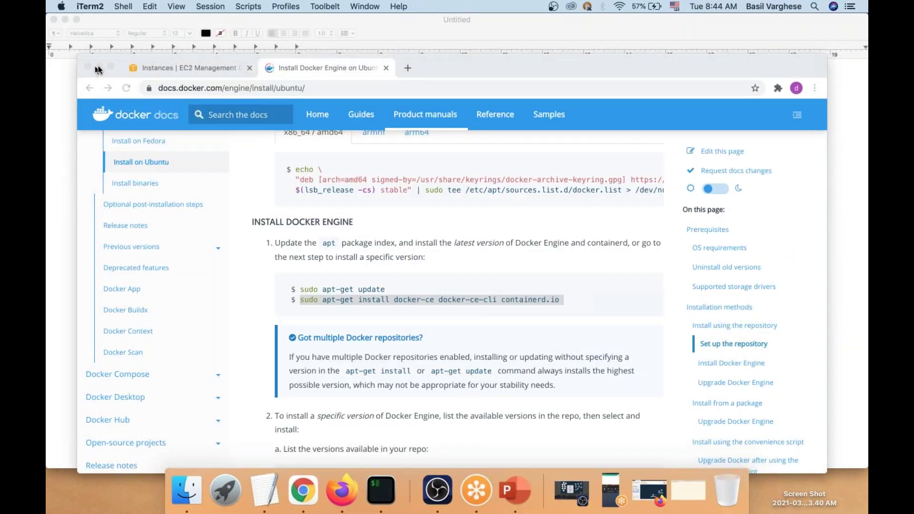
click(99, 67)
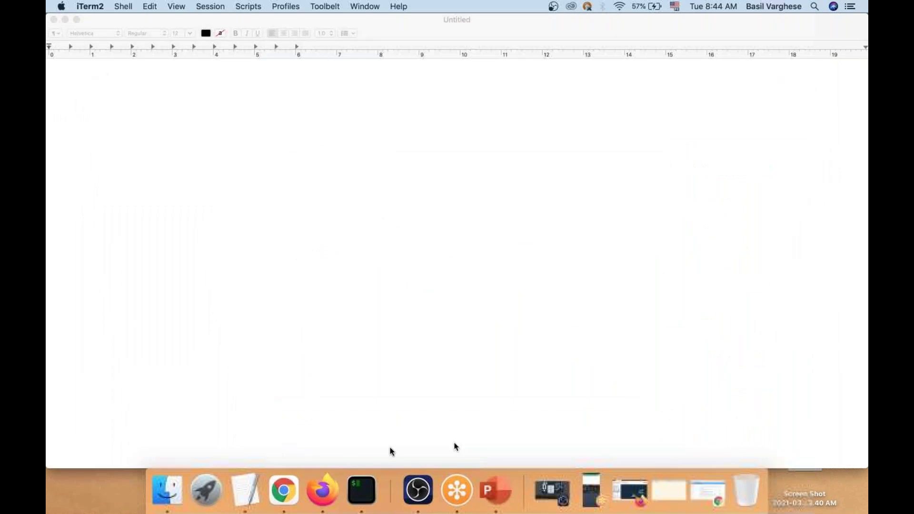
click(327, 496)
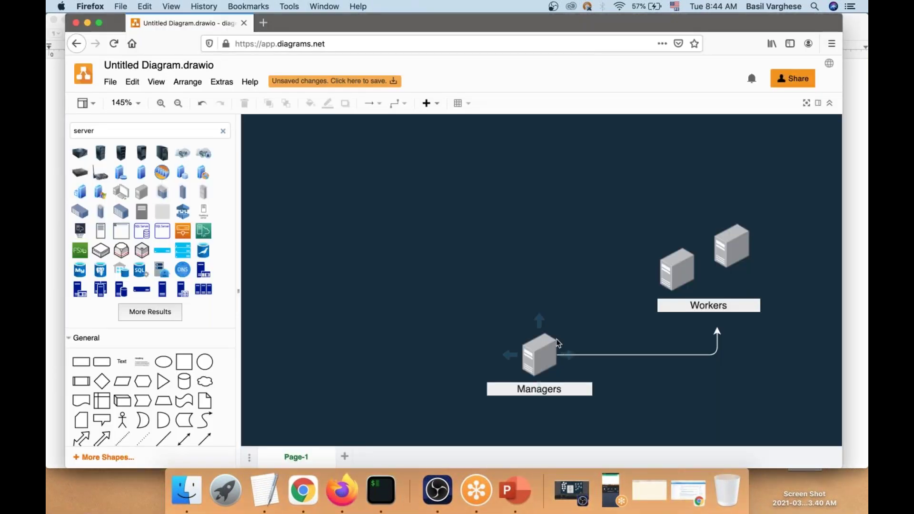
click(527, 368)
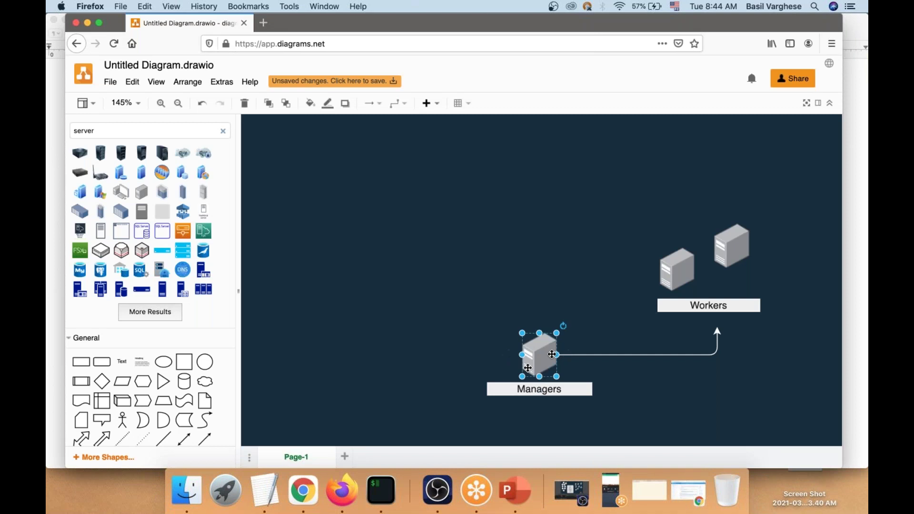
click(676, 267)
click(722, 245)
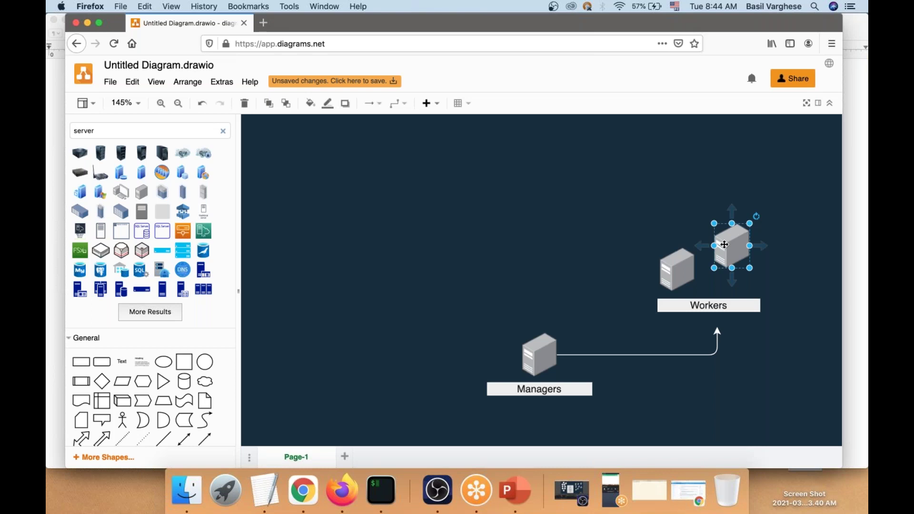
click(610, 241)
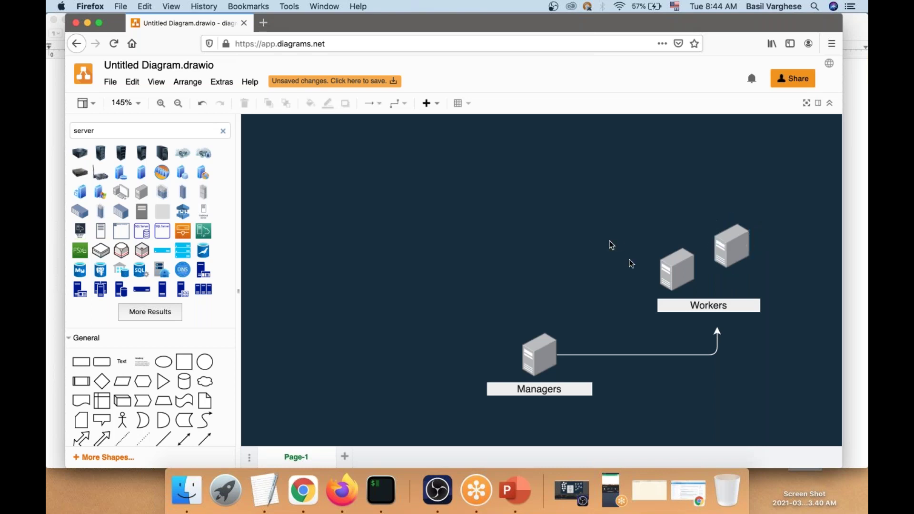
click(546, 360)
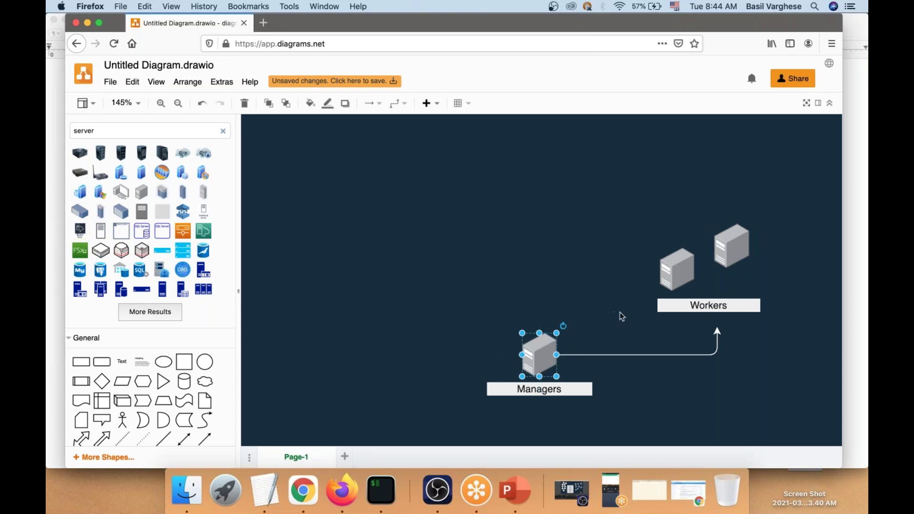
click(713, 303)
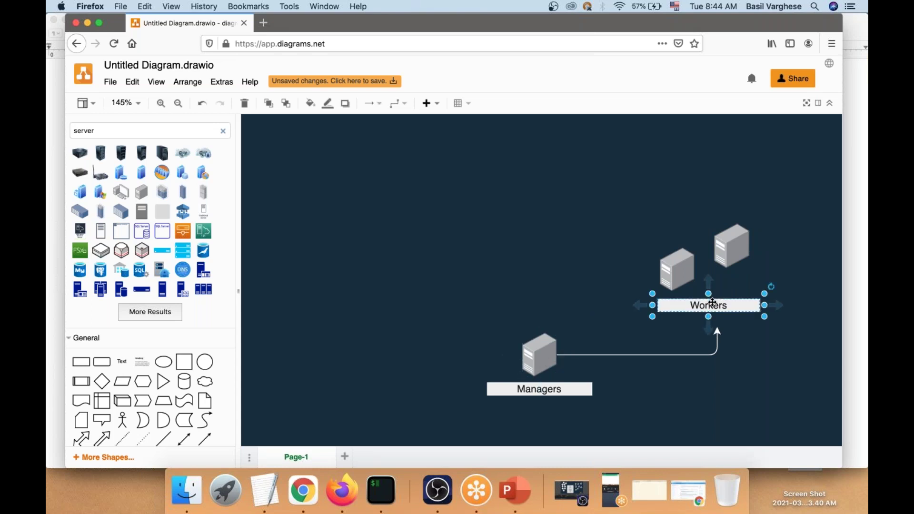
click(610, 305)
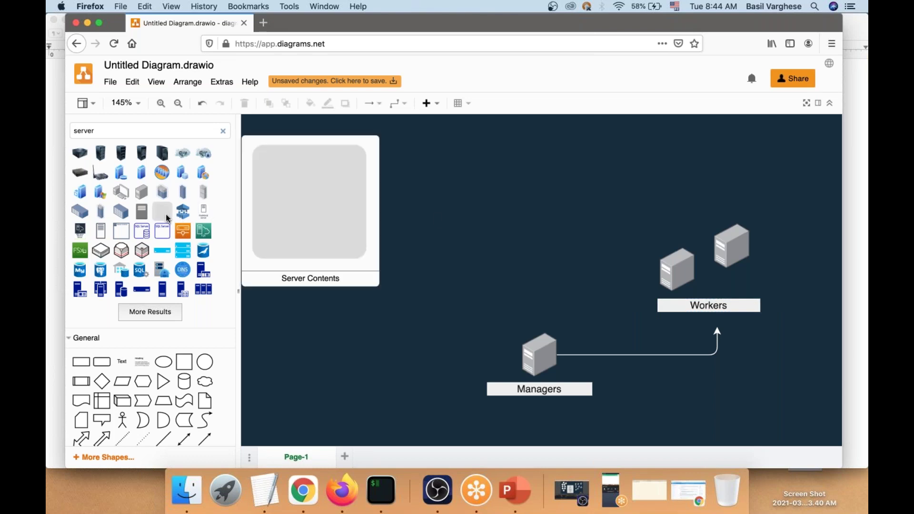
- Insert a grey rounded shape above Managers, resize it to 173 x 171, and label it kubeadm
click(162, 212)
drag(494, 243, 361, 171)
drag(537, 310, 482, 258)
drag(441, 213, 443, 255)
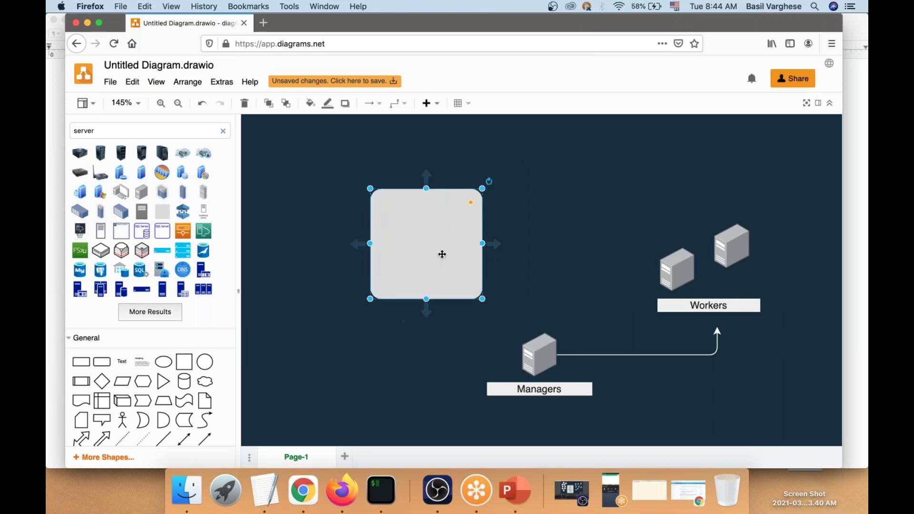
text(kub)
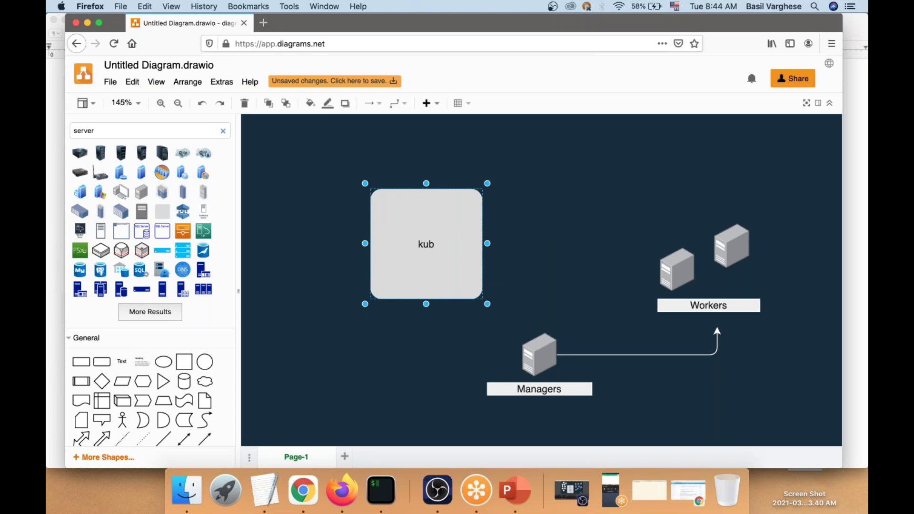
text(eadm)
key(Return)
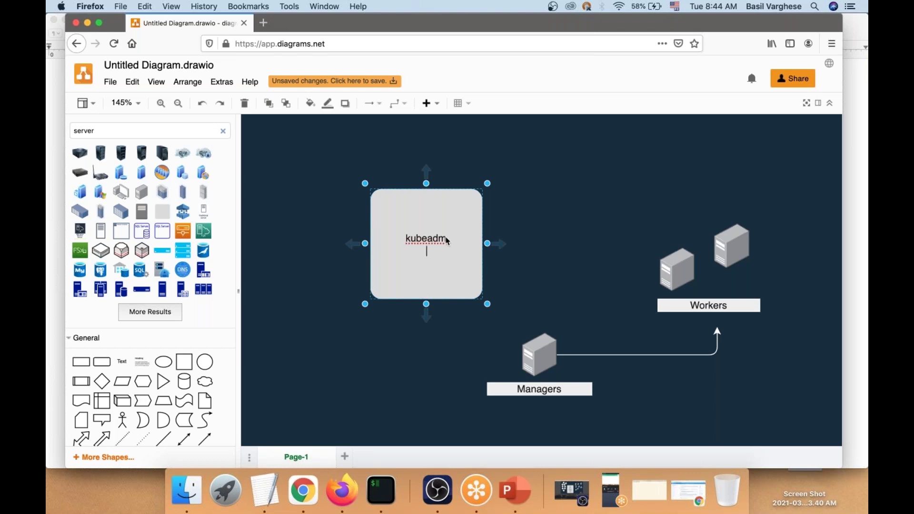
click(617, 213)
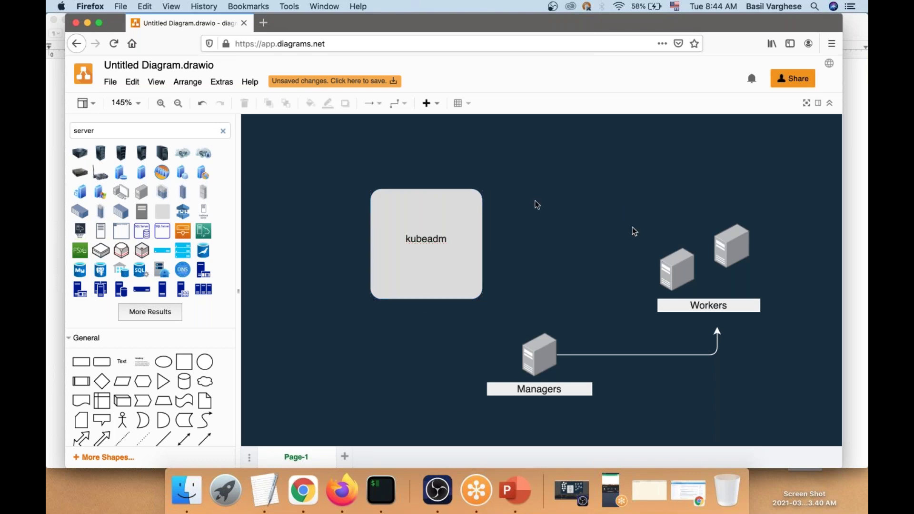
- Add kubelet as a second line of the box's label
drag(495, 197, 776, 407)
click(736, 390)
double_click(447, 245)
click(443, 248)
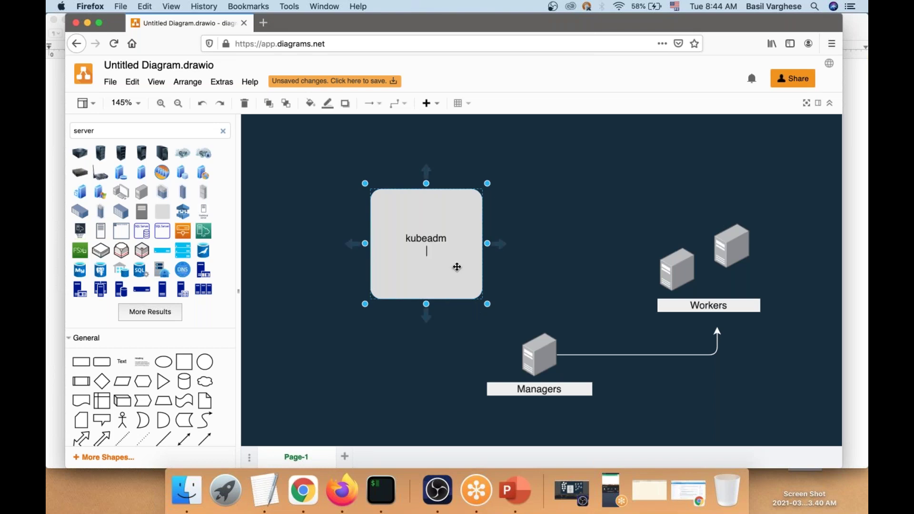
text(kubelet)
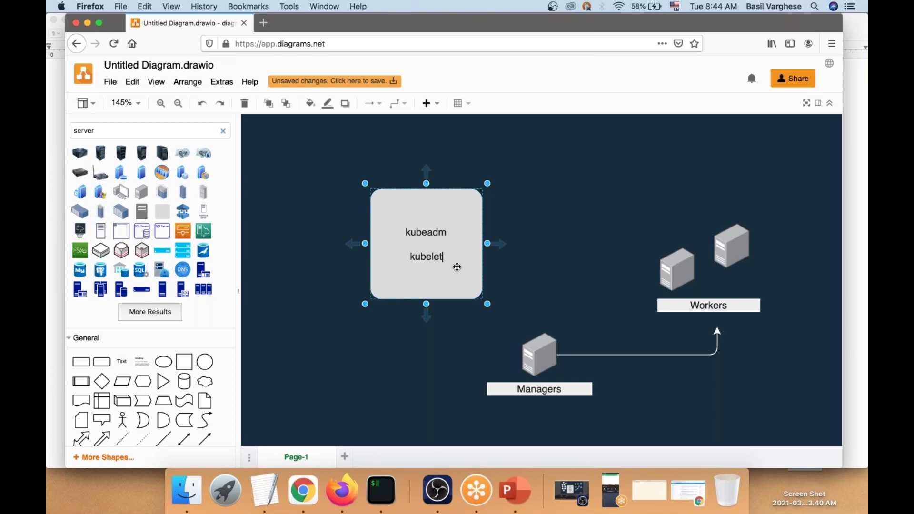
key(Return)
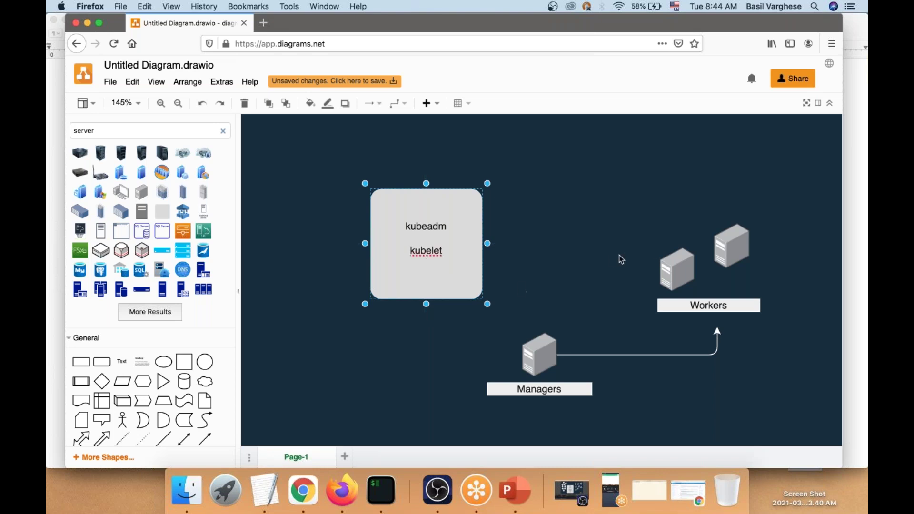
- Finish the kubeadm and kubelet label, adding an extra line below kubelet
click(667, 262)
click(735, 246)
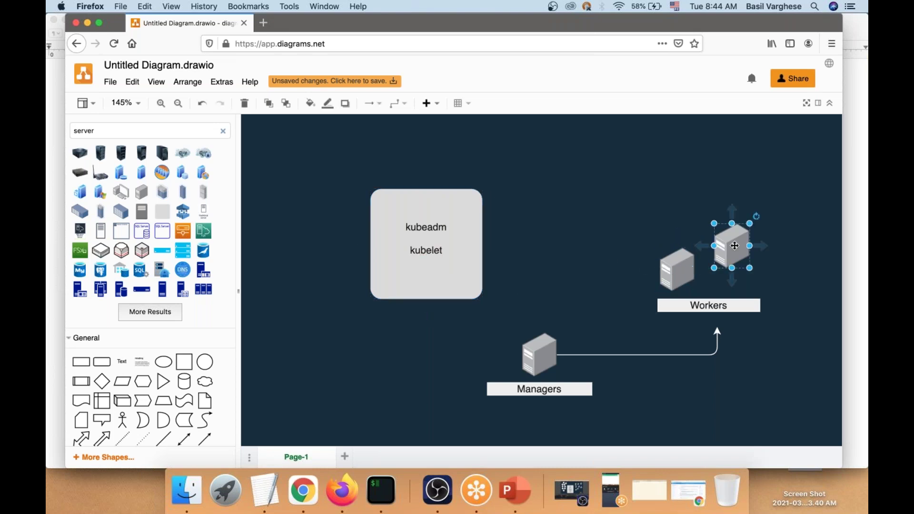
double_click(431, 262)
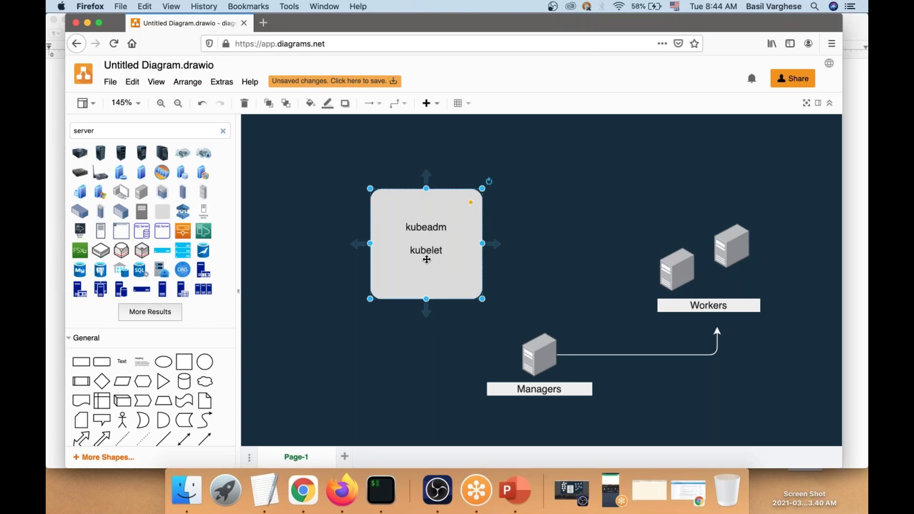
click(431, 262)
key(Return)
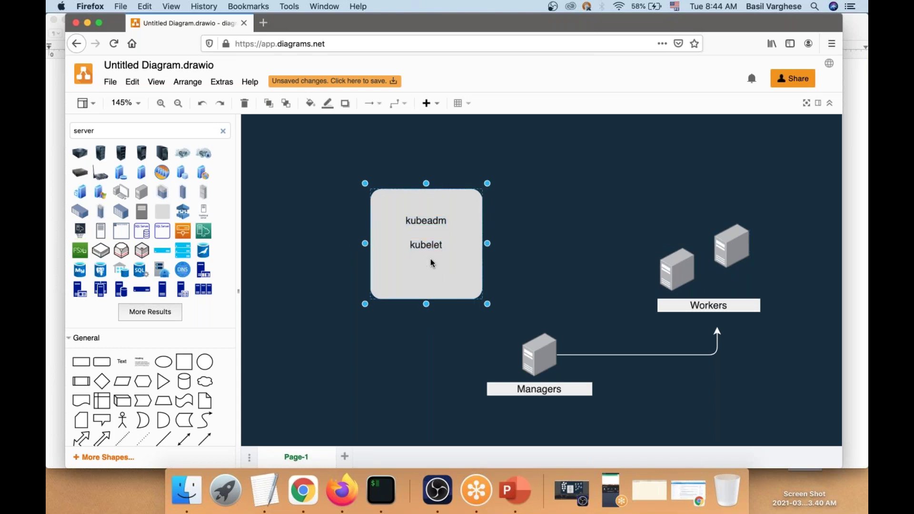
click(677, 265)
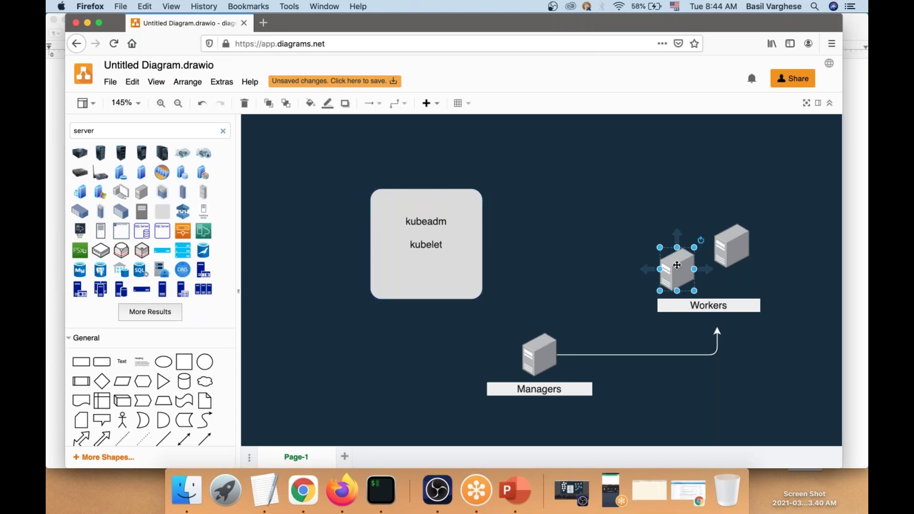
- Select the two worker servers and the Managers server in turn to point them out
click(733, 247)
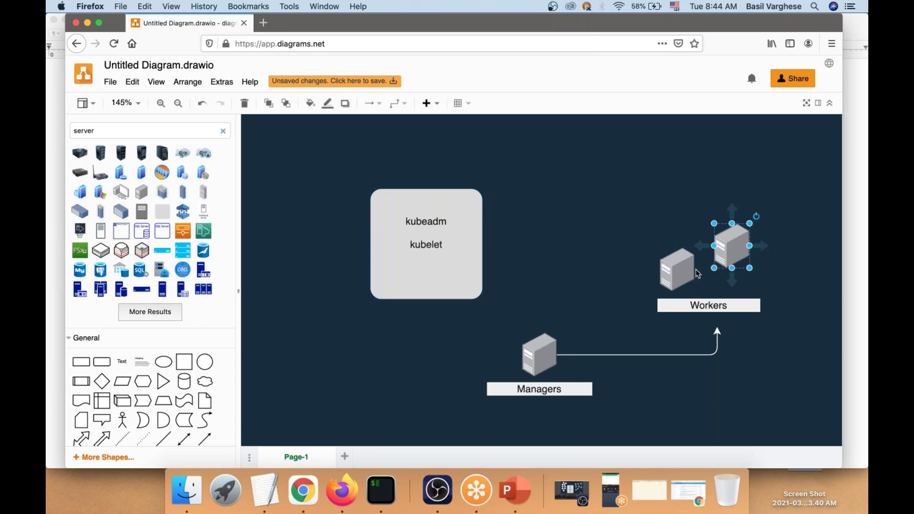
click(538, 361)
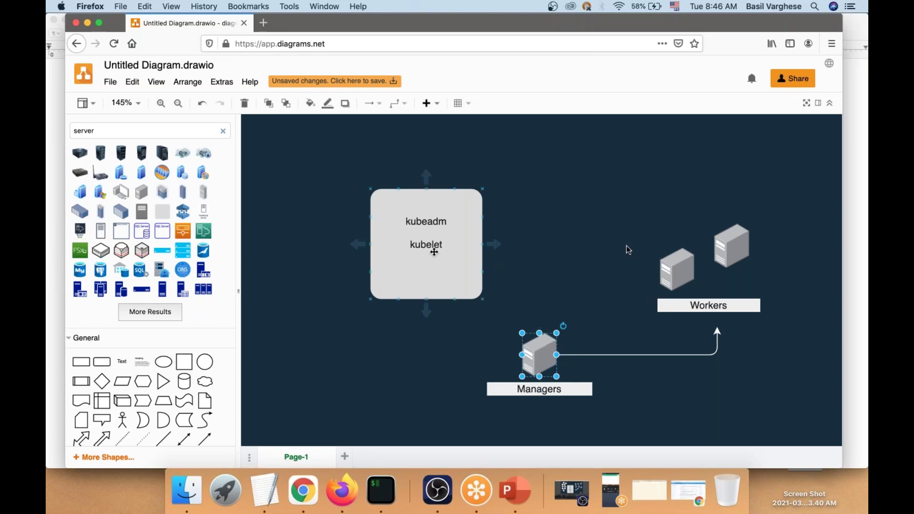
click(753, 251)
click(748, 249)
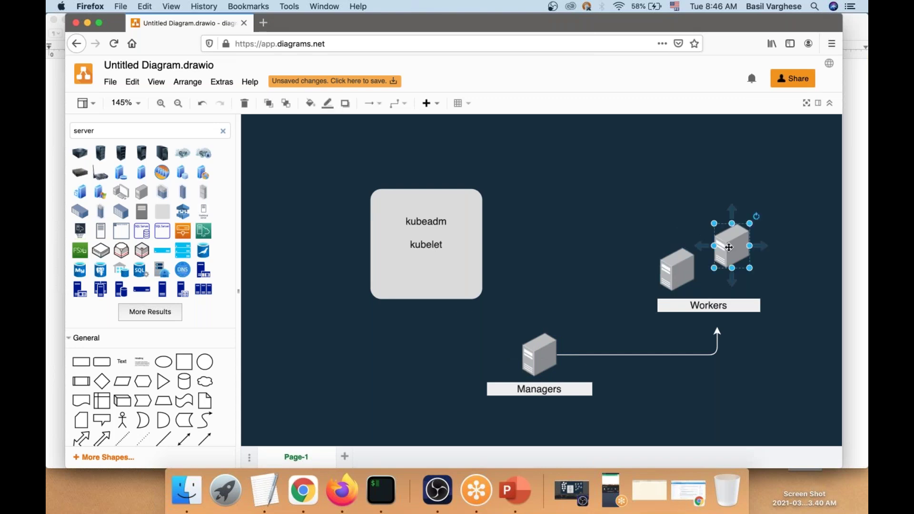
click(675, 278)
click(540, 356)
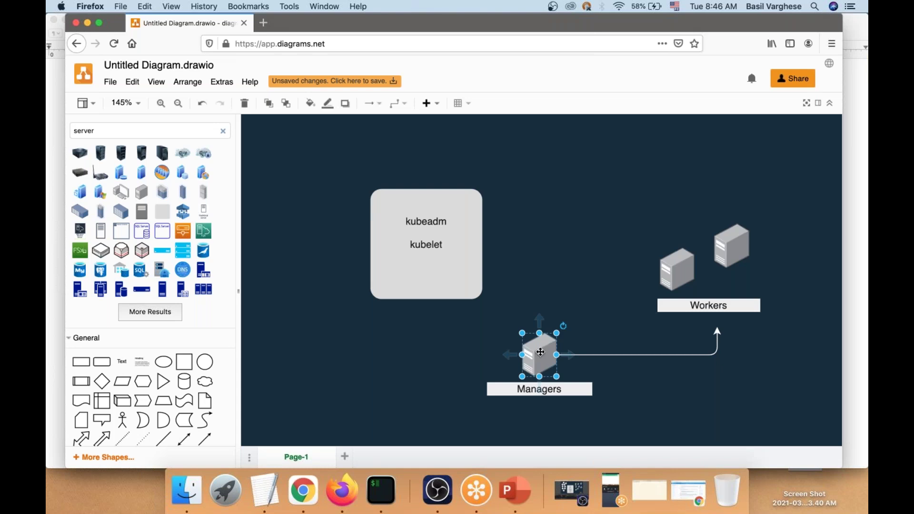
drag(614, 180, 635, 197)
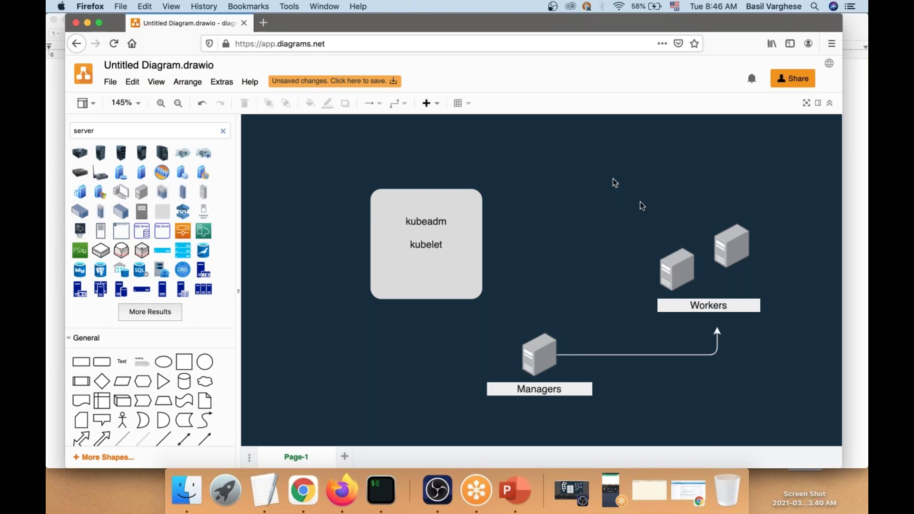
drag(673, 236, 791, 327)
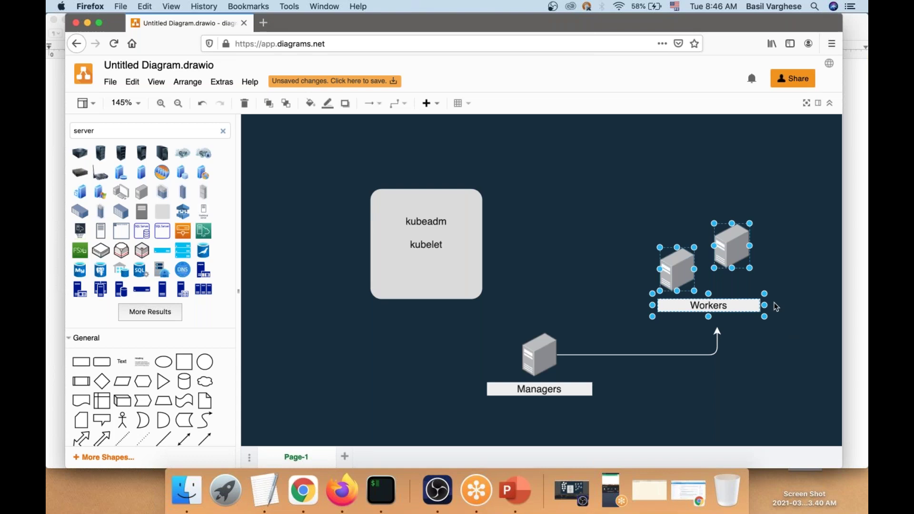
click(708, 209)
click(680, 254)
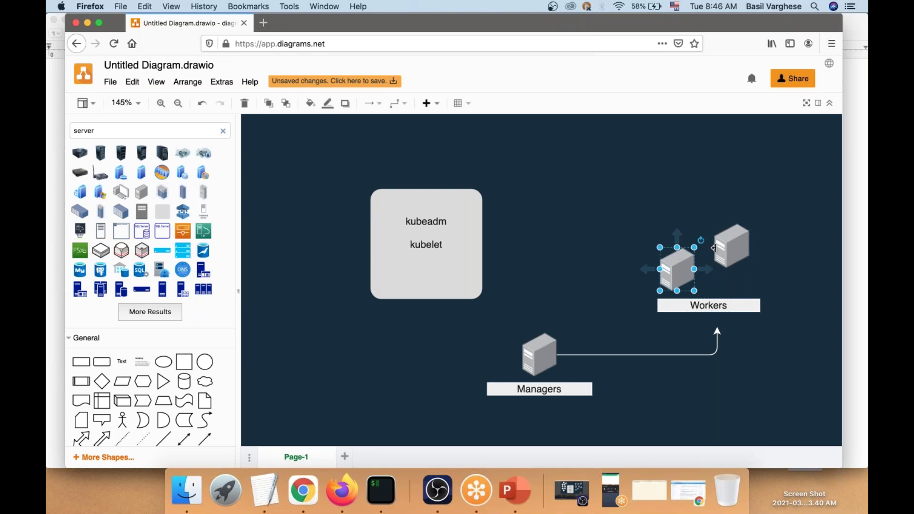
click(740, 246)
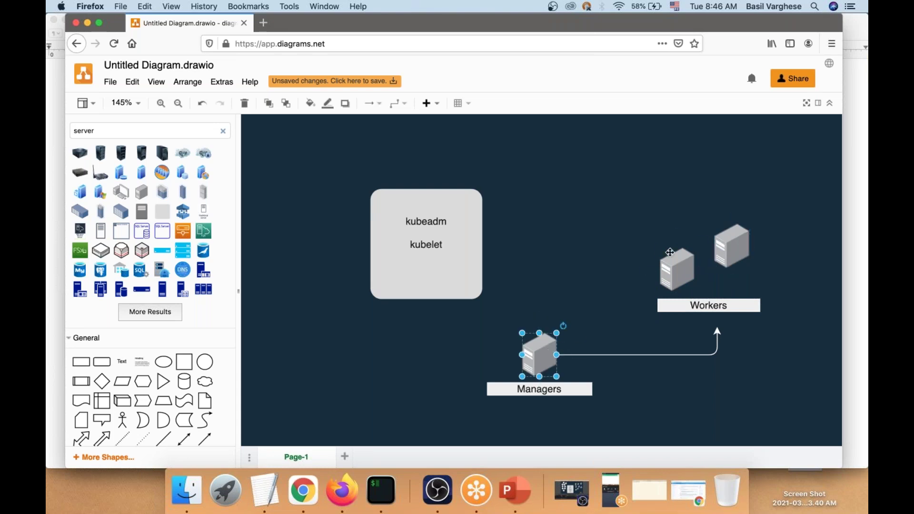
click(676, 267)
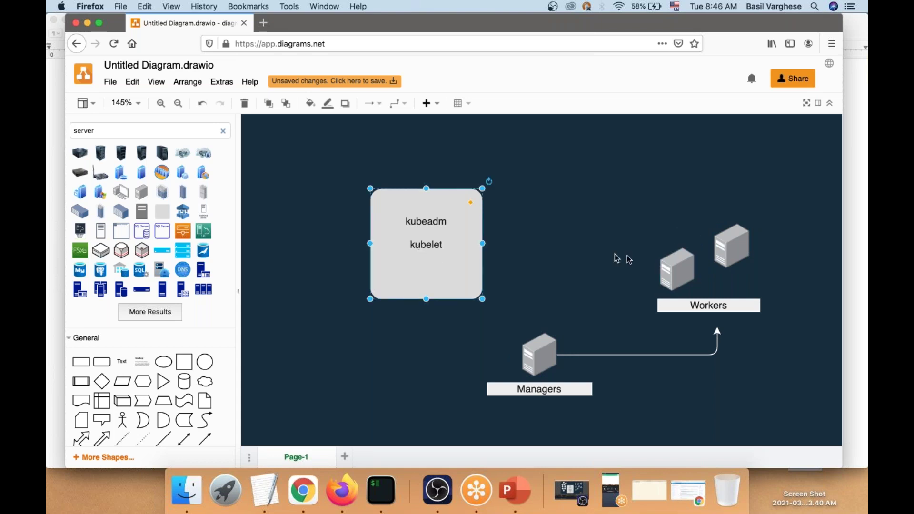
click(732, 244)
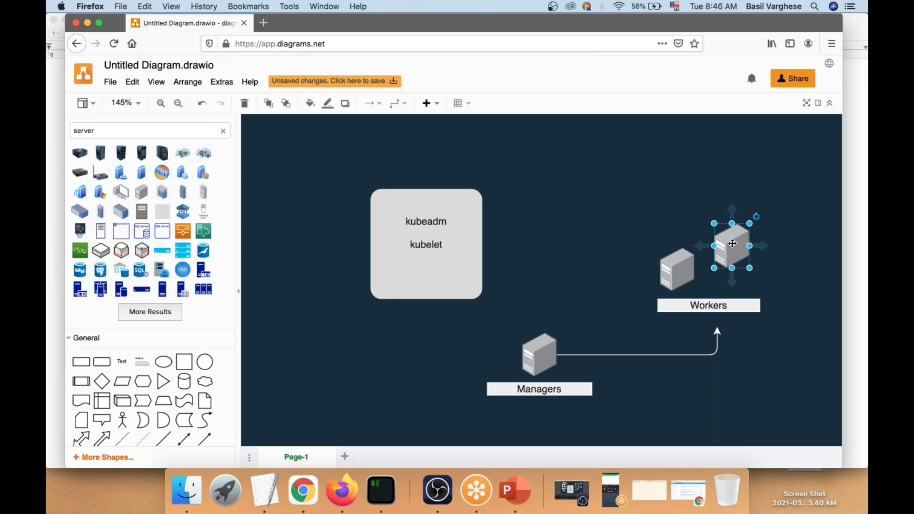
click(538, 361)
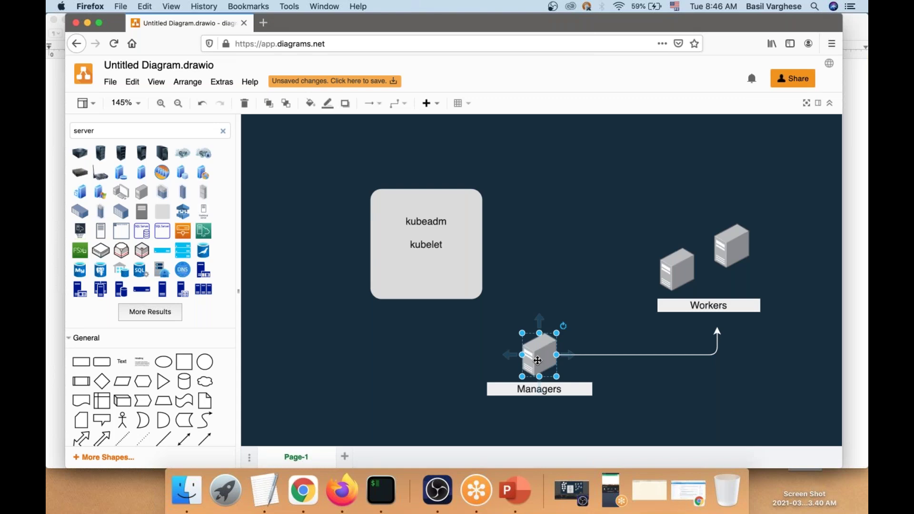
click(682, 273)
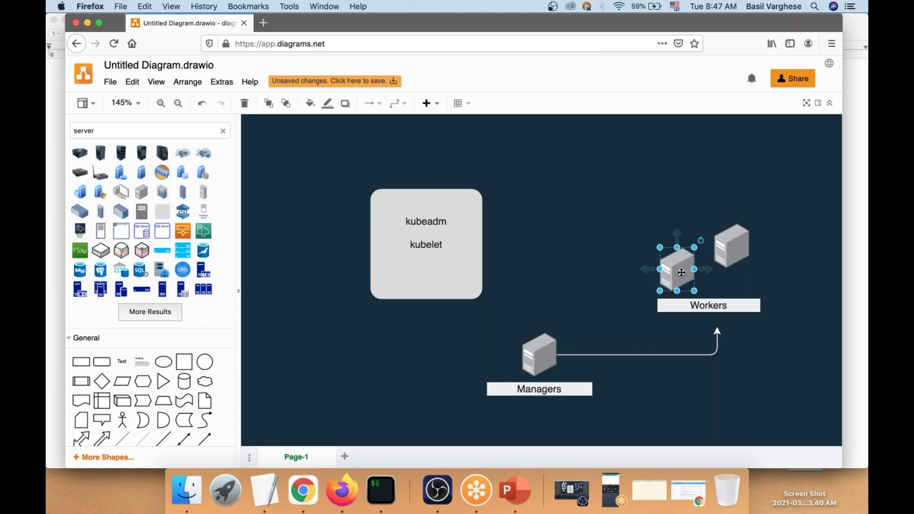
click(532, 353)
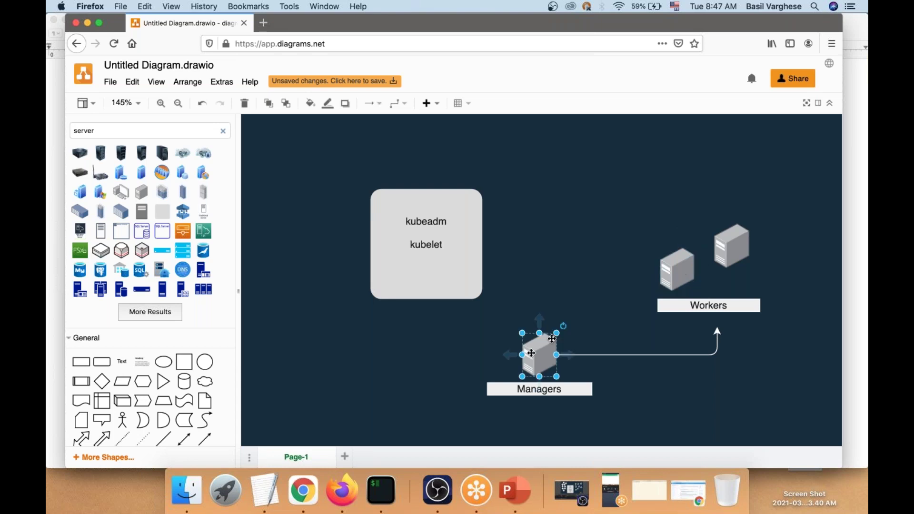
click(625, 219)
- Add kubectl as a third line beneath kubelet in the grey box
drag(626, 191, 791, 333)
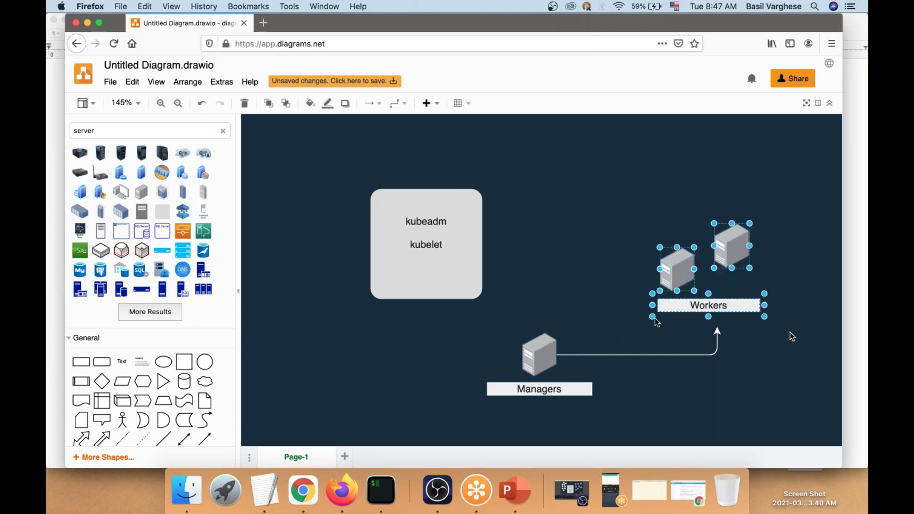
click(436, 248)
double_click(435, 248)
key(Down)
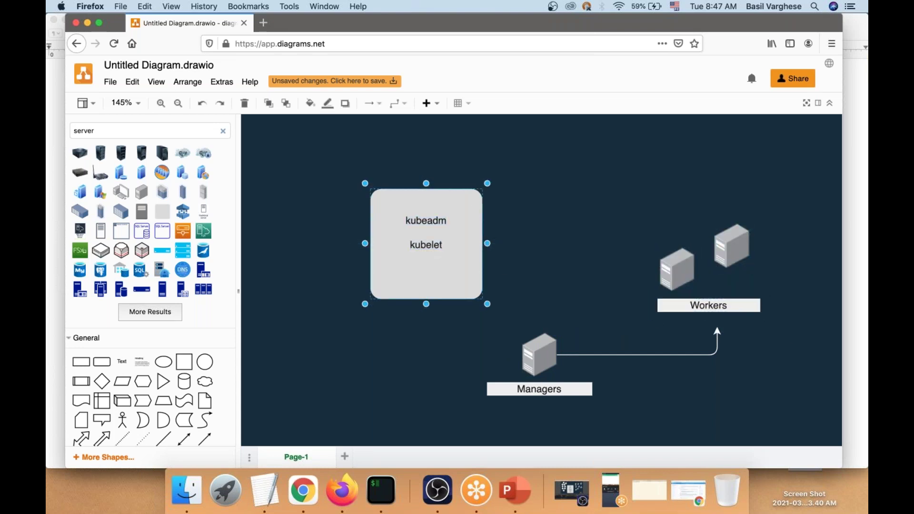
key(Return)
text(kubectl)
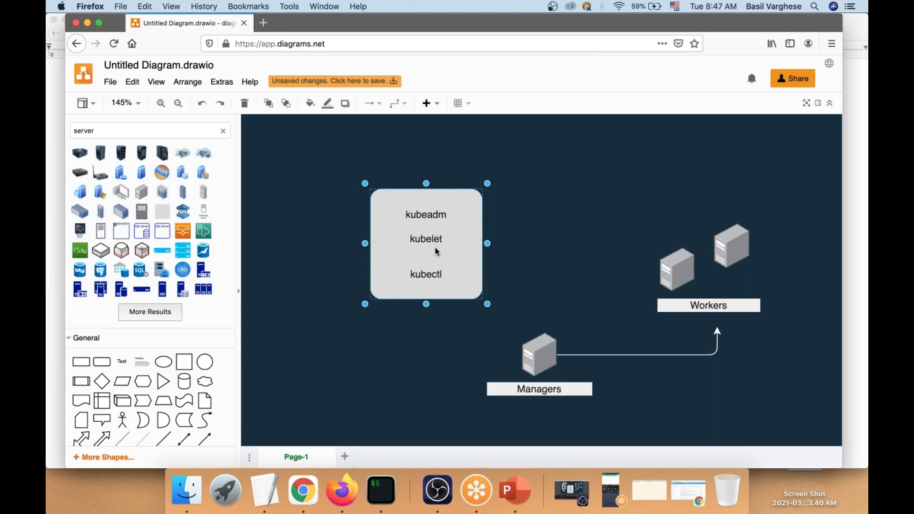
click(425, 262)
key(BackSpace)
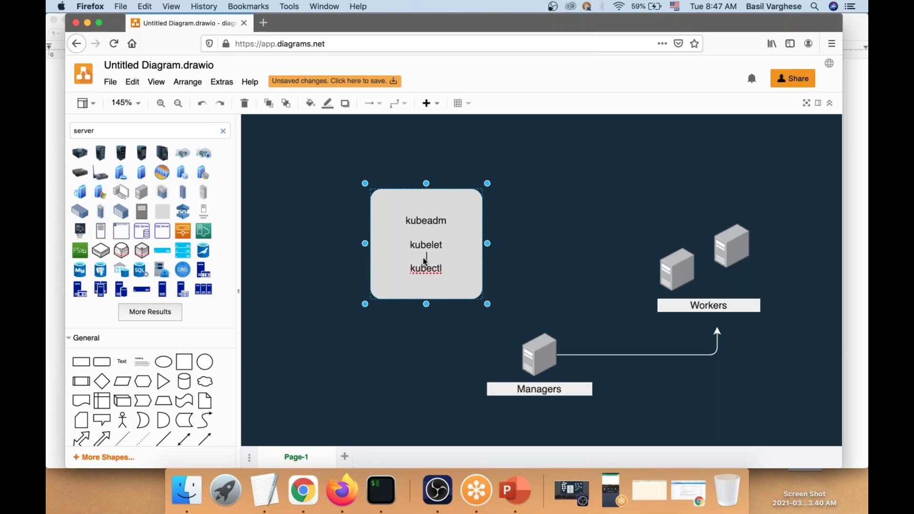
double_click(425, 269)
click(425, 346)
- Insert a line between kubelet and kubectl so the three entries are evenly spaced
click(431, 260)
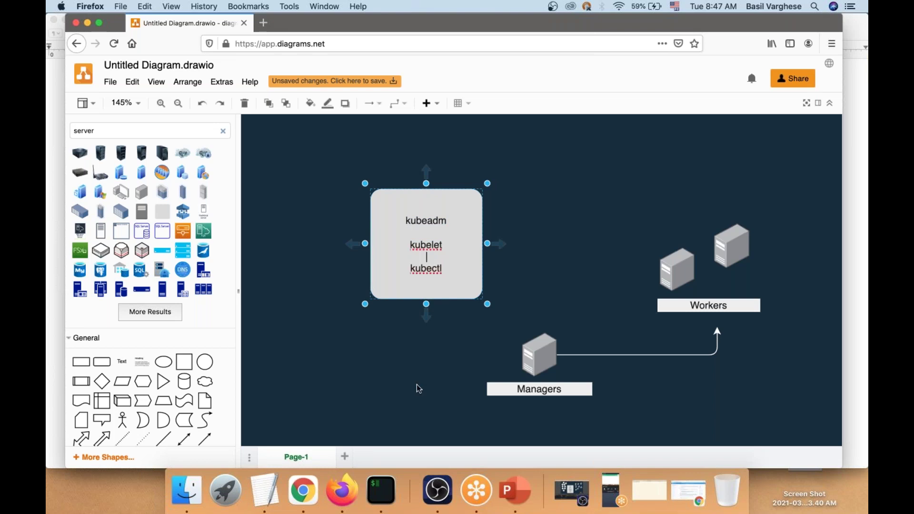
click(417, 386)
click(436, 252)
click(443, 251)
key(Return)
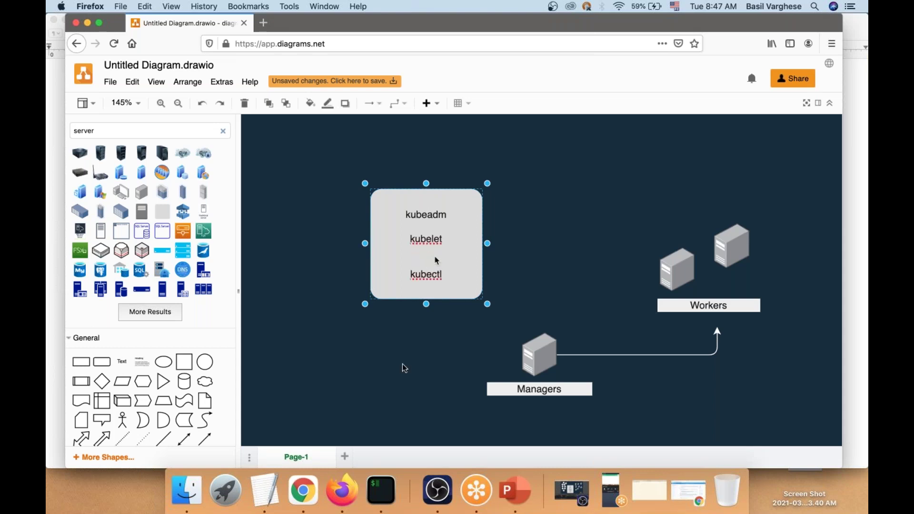
click(403, 363)
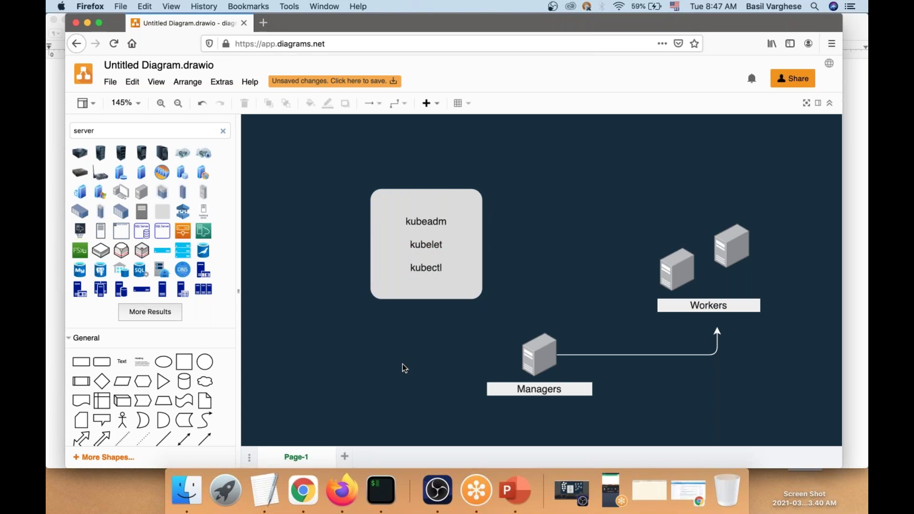
click(535, 353)
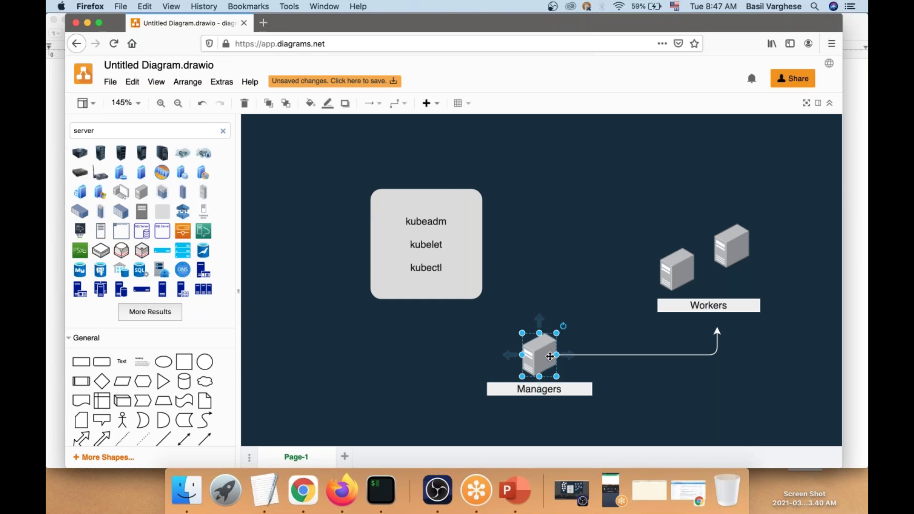
click(599, 315)
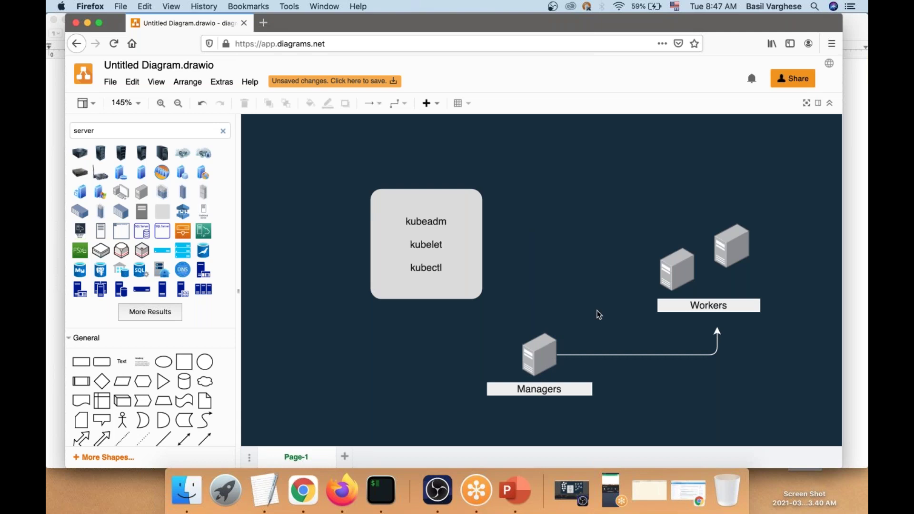
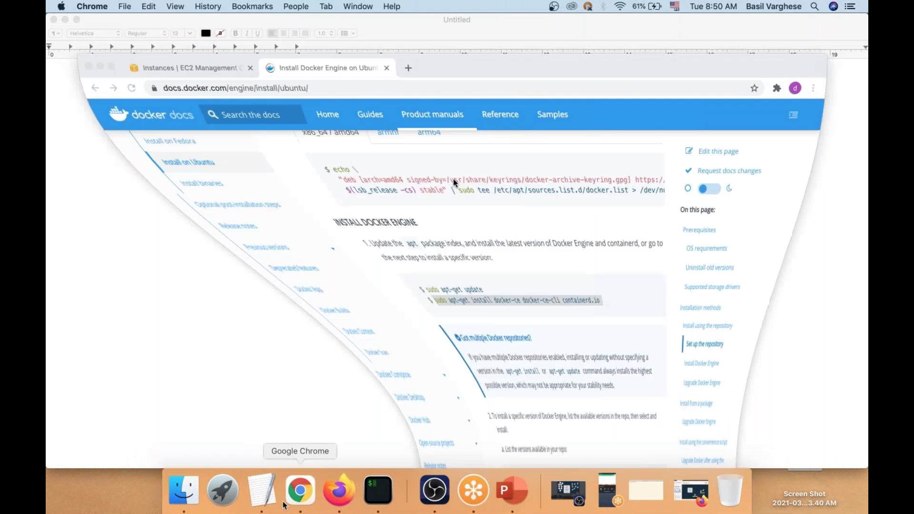
- Search Google in a new tab for 'install kubeadm ubuntu 20.04'
click(409, 68)
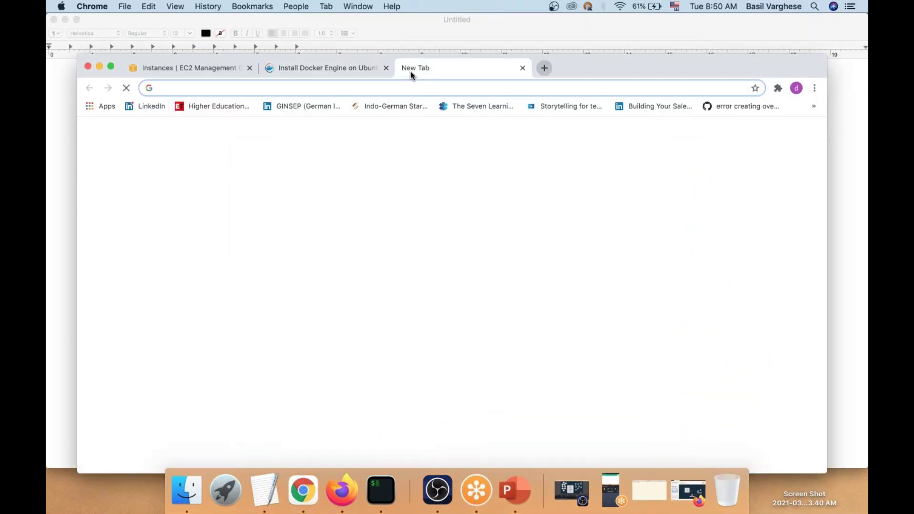
text(install kubeadm)
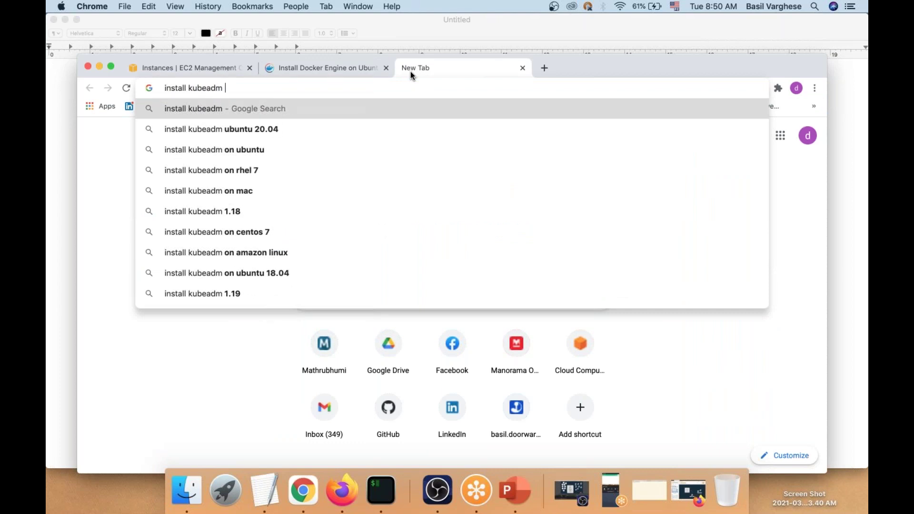
key(Down)
key(Return)
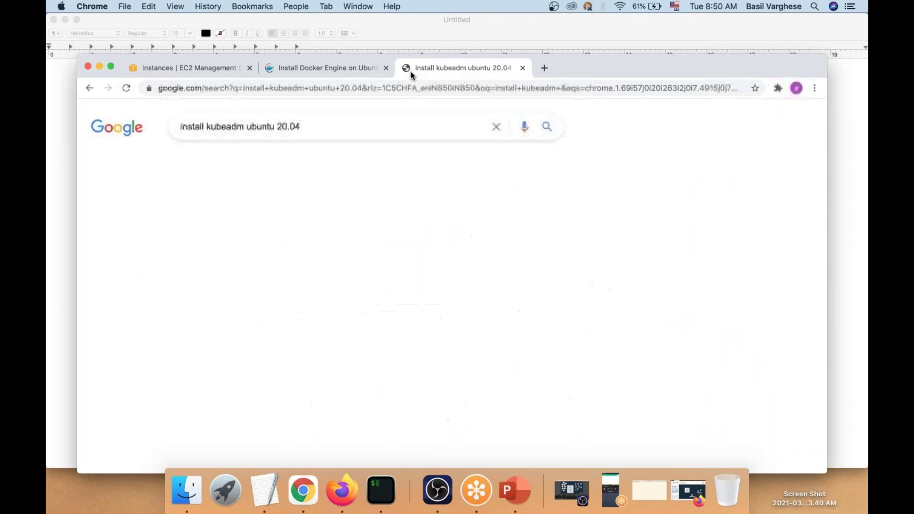
- Open the kubernetes.io Installing kubeadm result in a new tab and close the Docker install page
scroll(321, 313, down, 3)
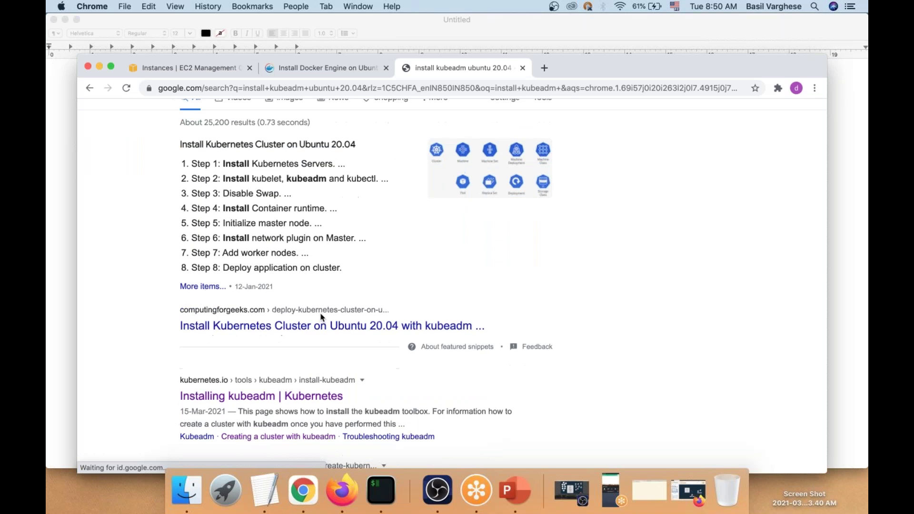
scroll(322, 318, down, 3)
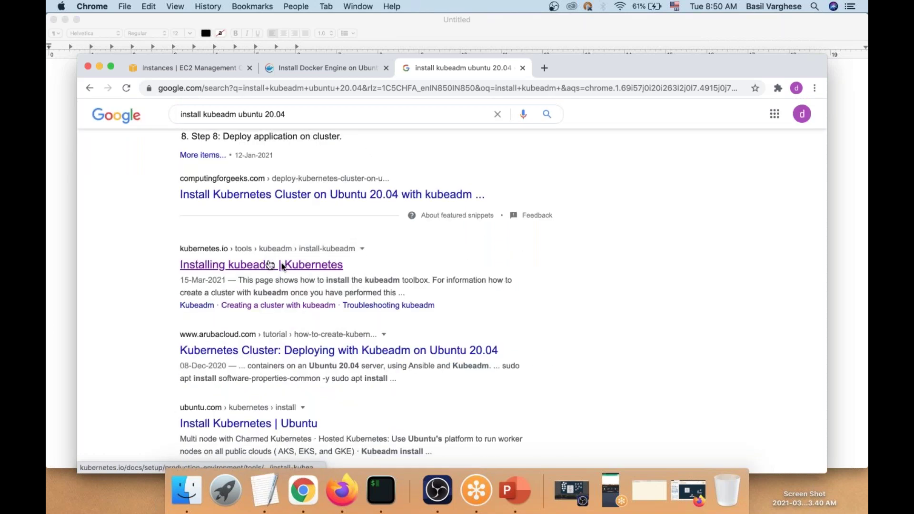
right_click(285, 264)
click(285, 266)
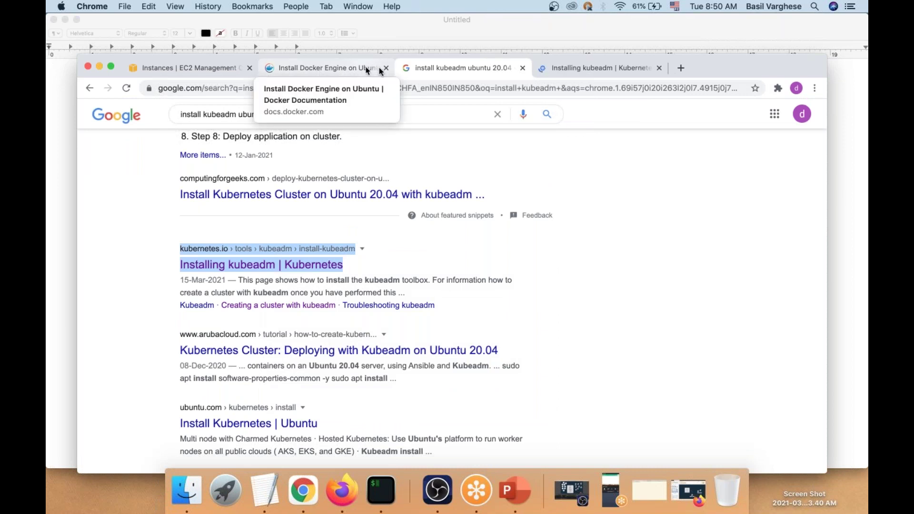
click(386, 67)
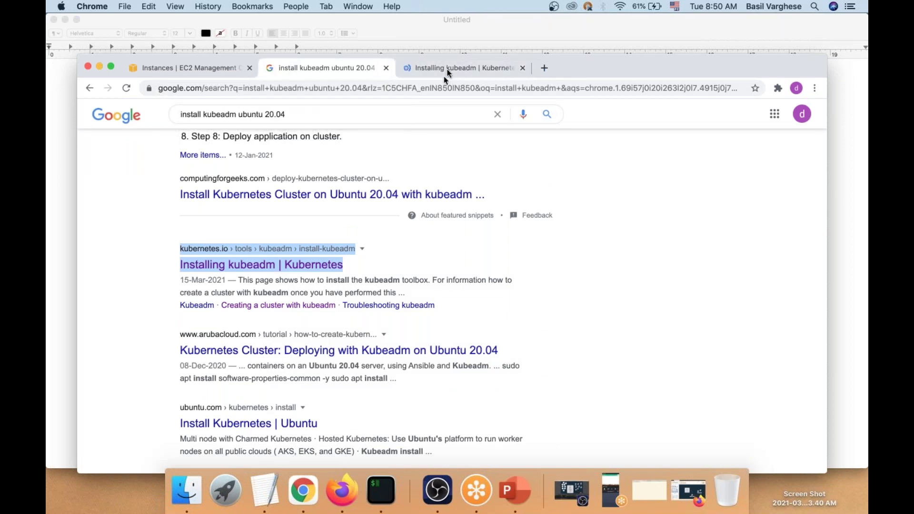
- Scroll the Installing kubeadm page to the 'Installing kubeadm, kubelet and kubectl' section
click(448, 72)
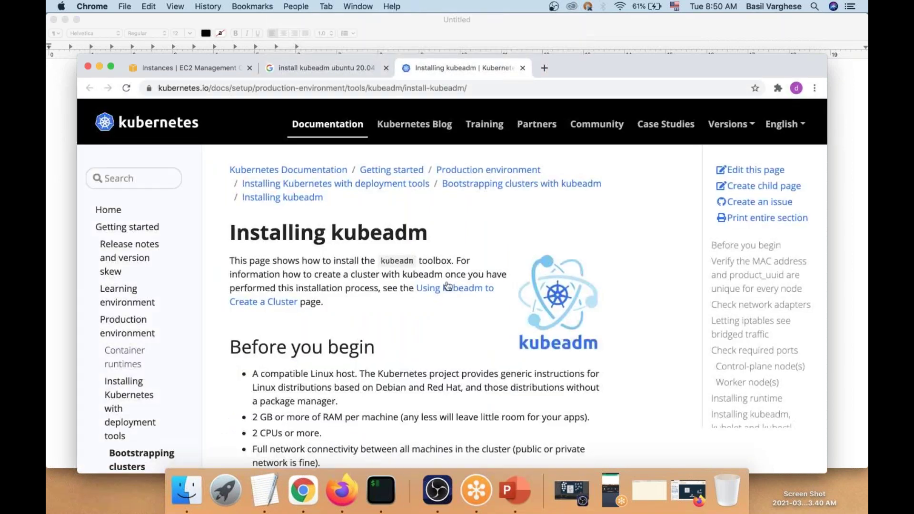
scroll(448, 286, down, 8)
scroll(447, 286, down, 10)
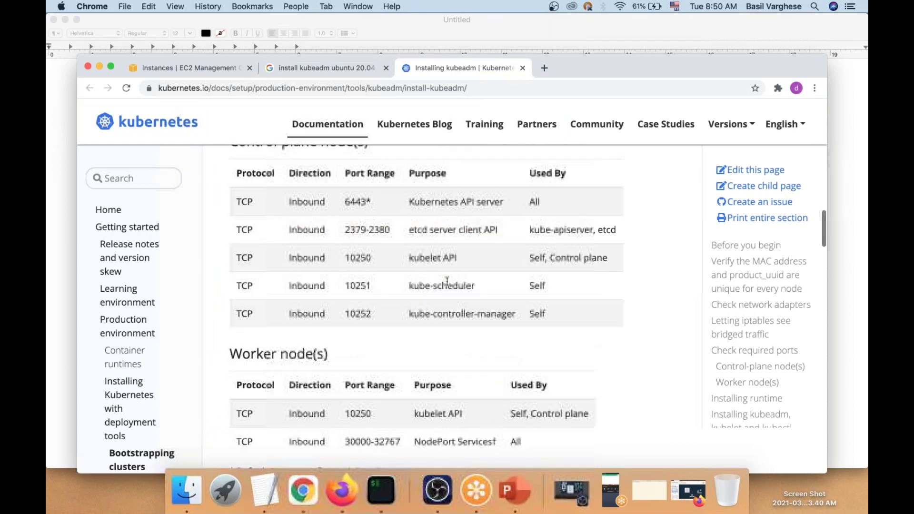
scroll(448, 285, down, 5)
scroll(448, 286, up, 10)
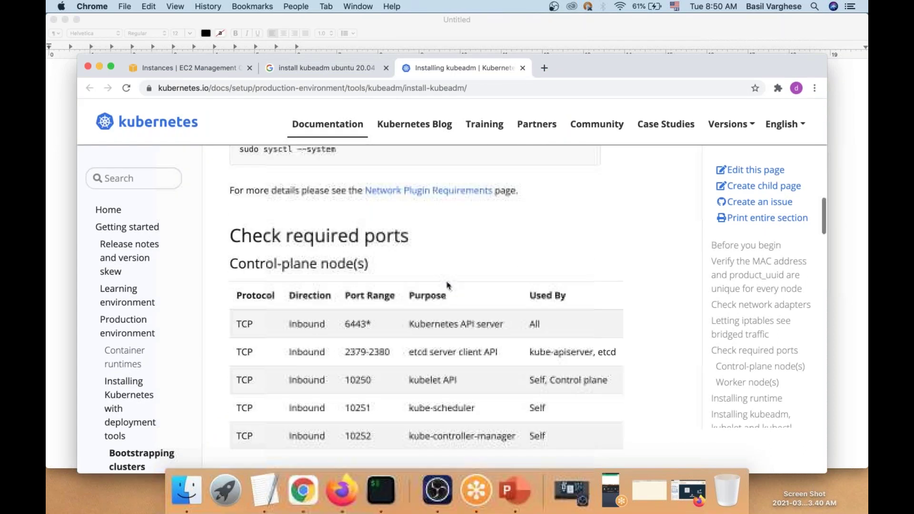
scroll(414, 364, down, 3)
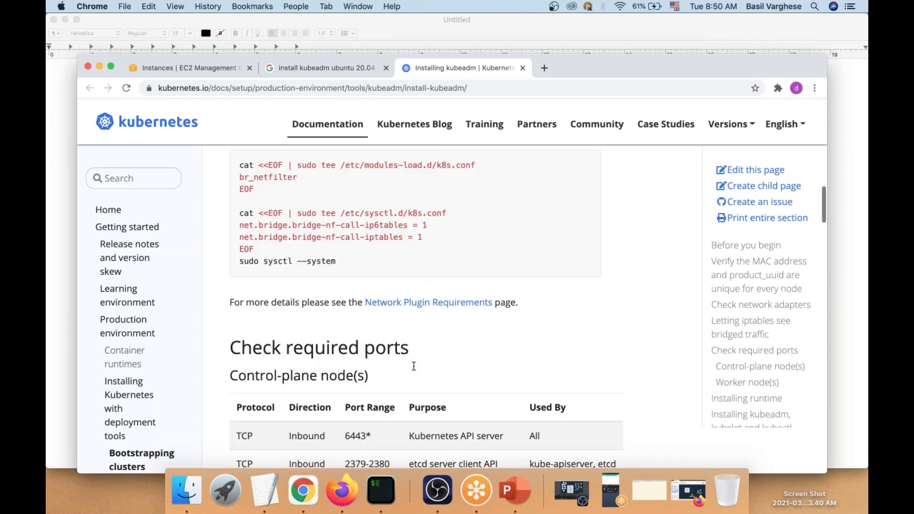
scroll(414, 366, down, 15)
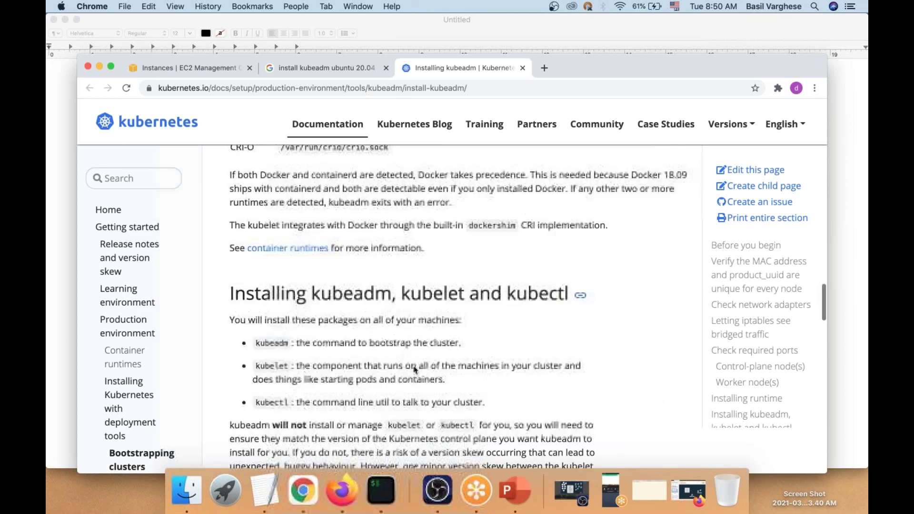
scroll(414, 370, down, 5)
scroll(414, 370, up, 3)
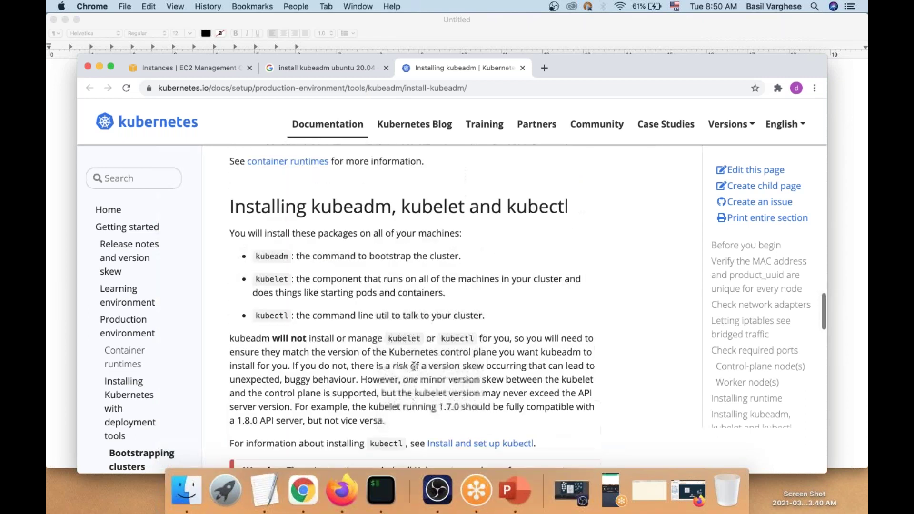
double_click(278, 208)
drag(505, 214, 570, 205)
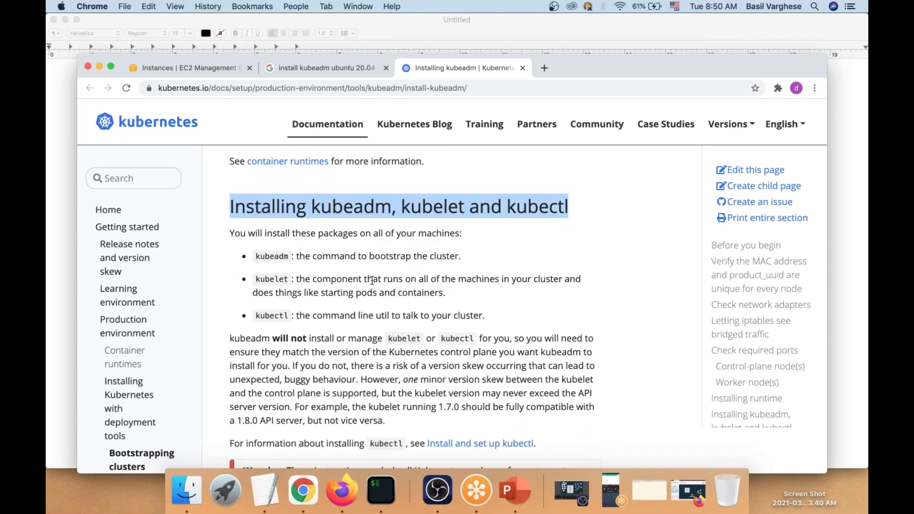
- Copy the 'sudo apt-get update' command from the Debian-based distribution steps
scroll(372, 280, down, 10)
scroll(272, 174, up, 2)
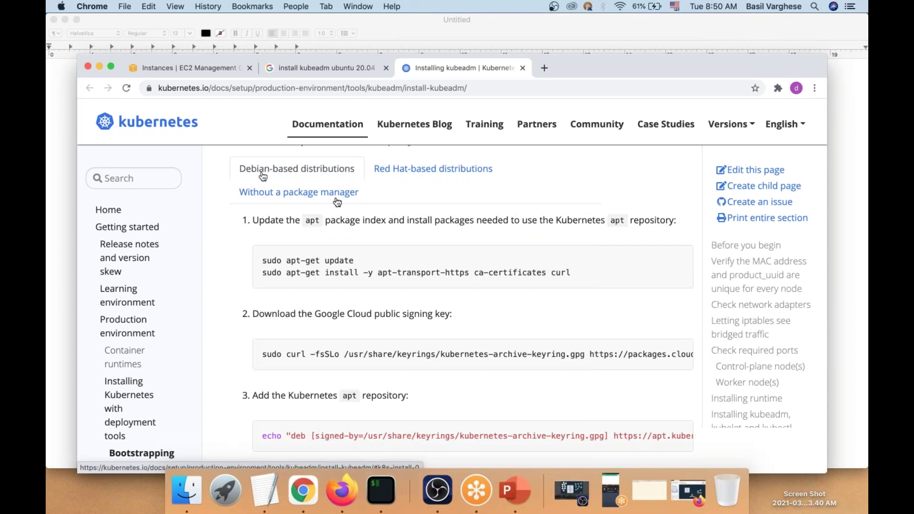
drag(262, 261, 360, 261)
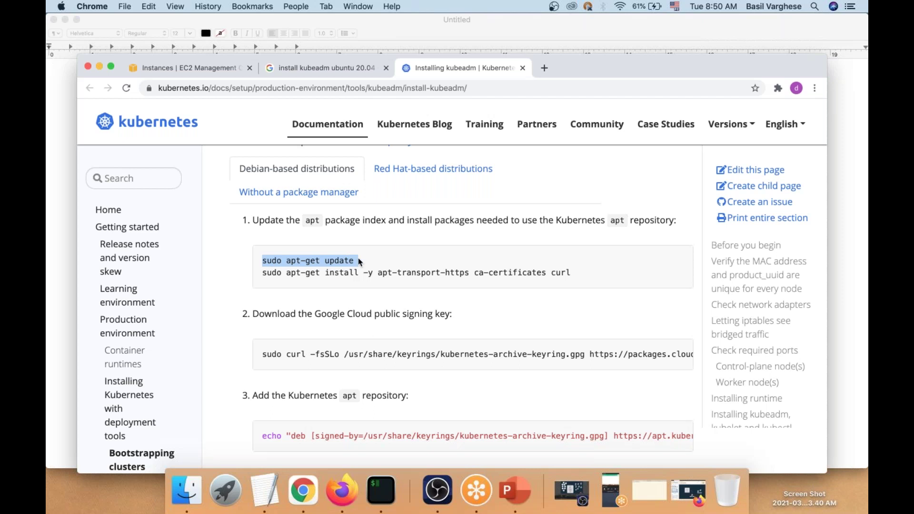
key(super+c)
key(super+c)
click(378, 500)
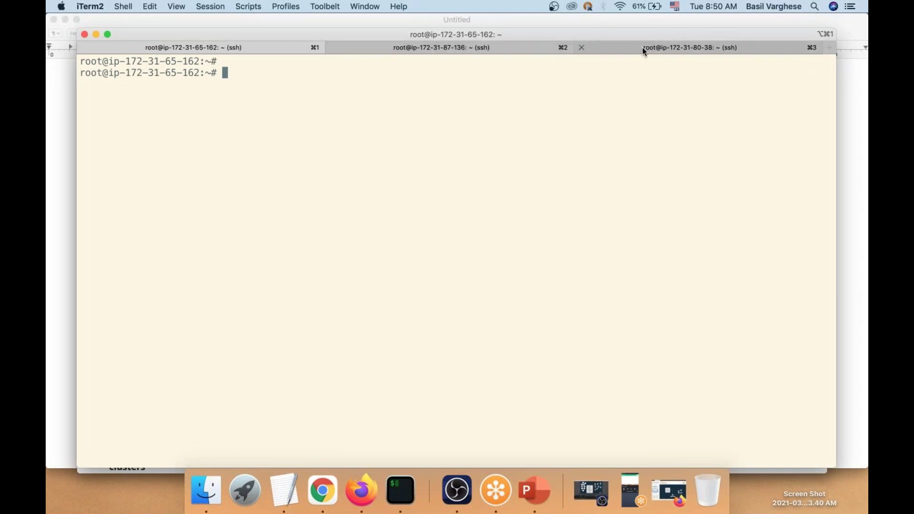
- Cycle through the 80-38, 87-136 and 65-162 SSH sessions, then return to the kubeadm guide
click(642, 47)
click(536, 50)
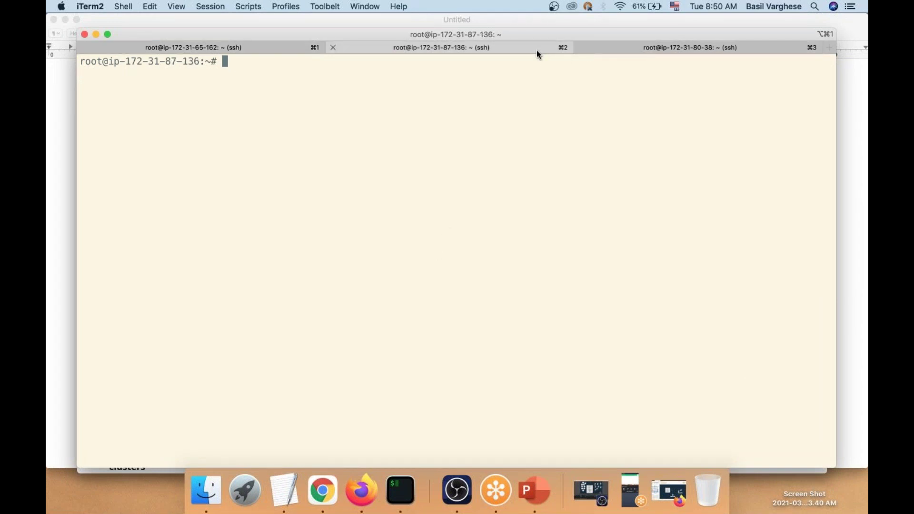
click(229, 50)
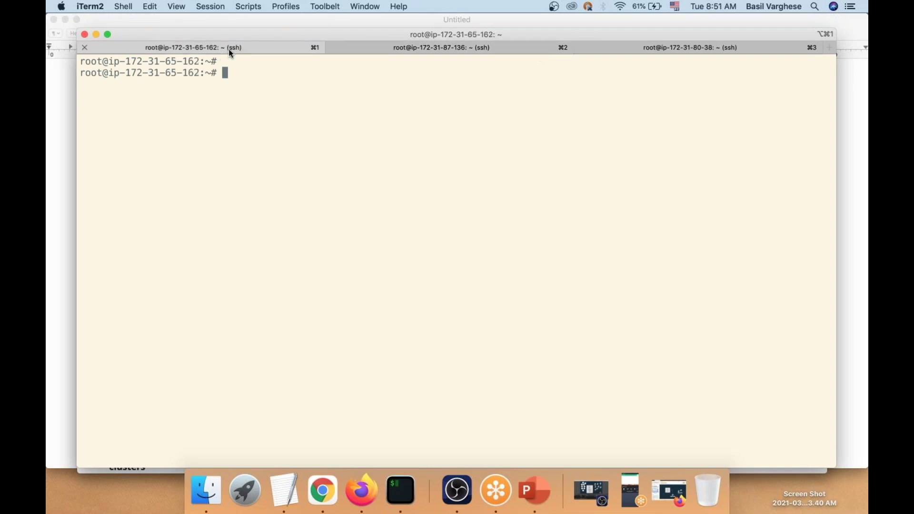
click(555, 49)
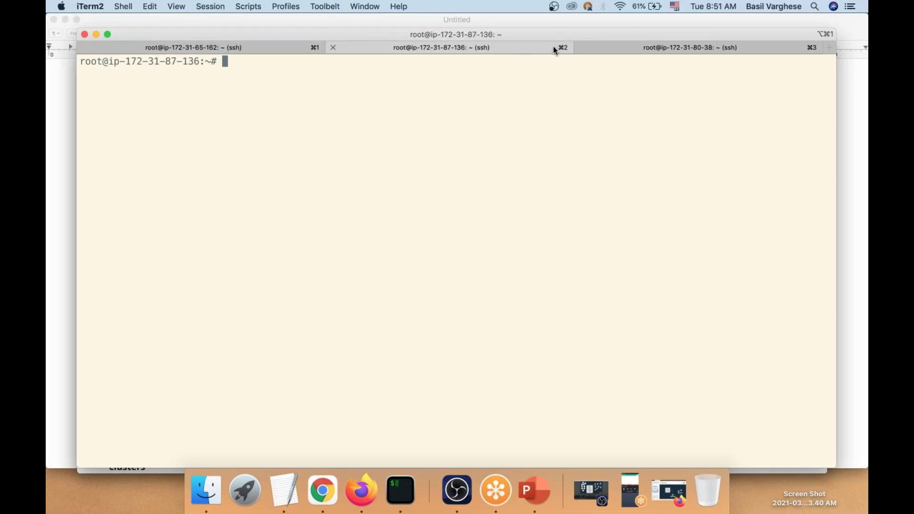
click(622, 48)
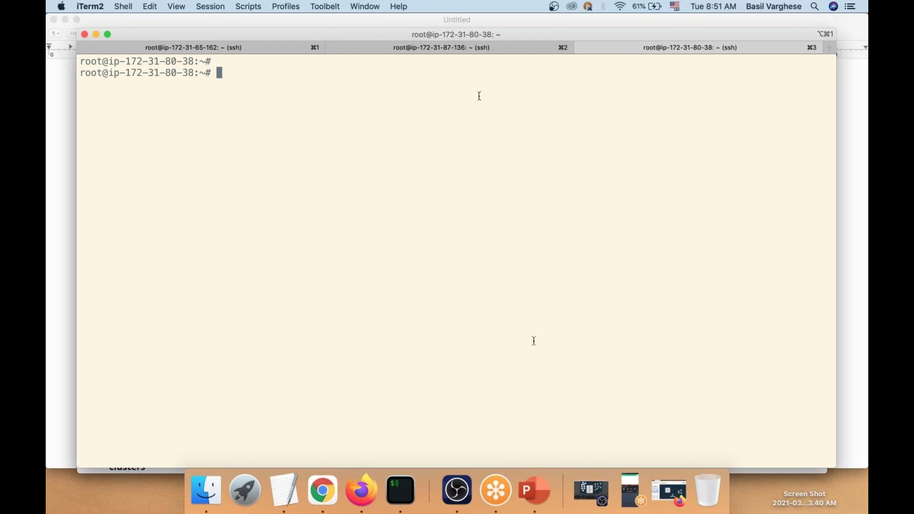
click(322, 492)
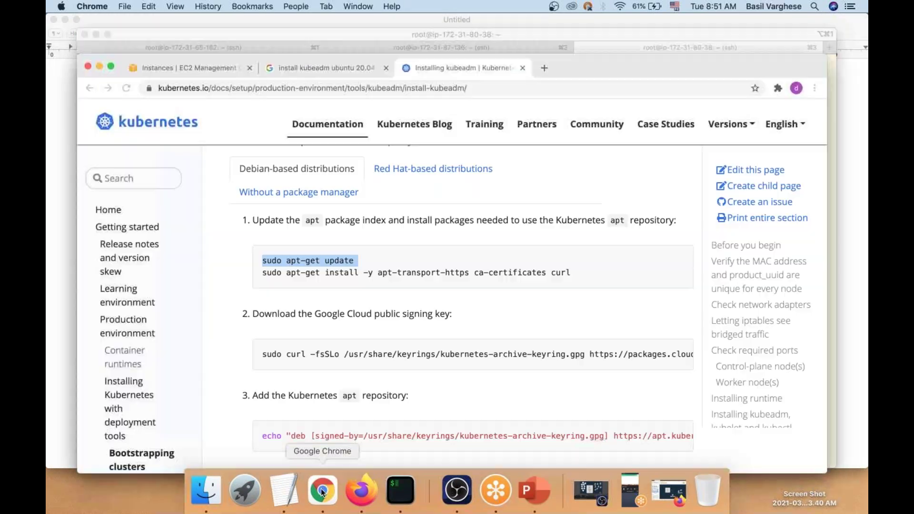
- Copy the manager's public IPv4 54.160.80.121 from EC2 and return to its 65-162 session
click(193, 68)
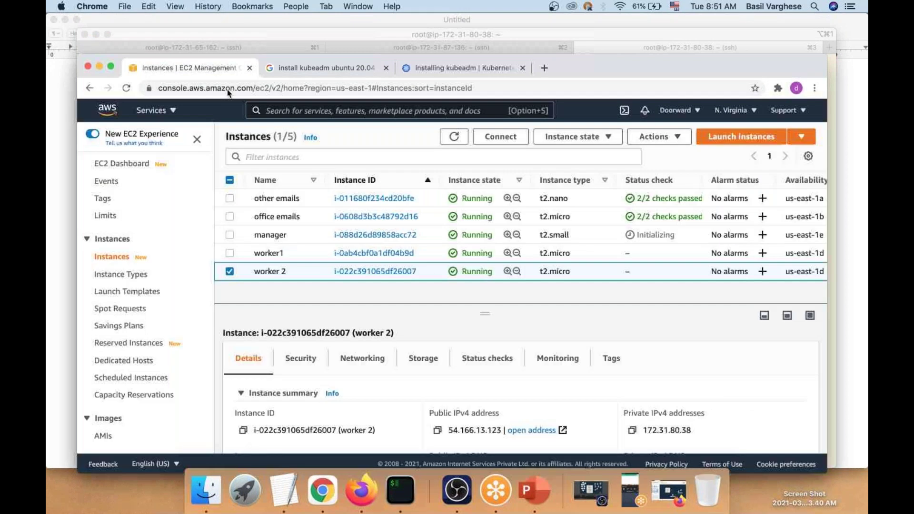
click(299, 235)
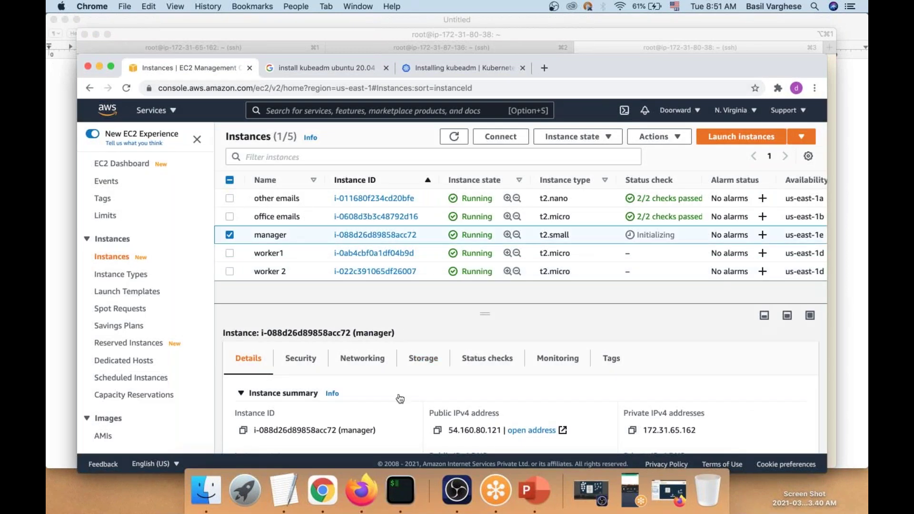
double_click(455, 431)
key(super+c)
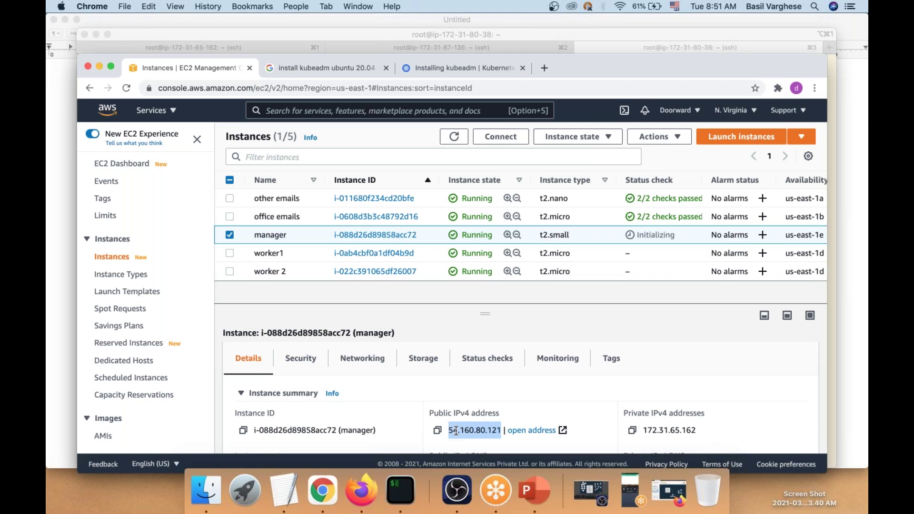
key(super+Tab)
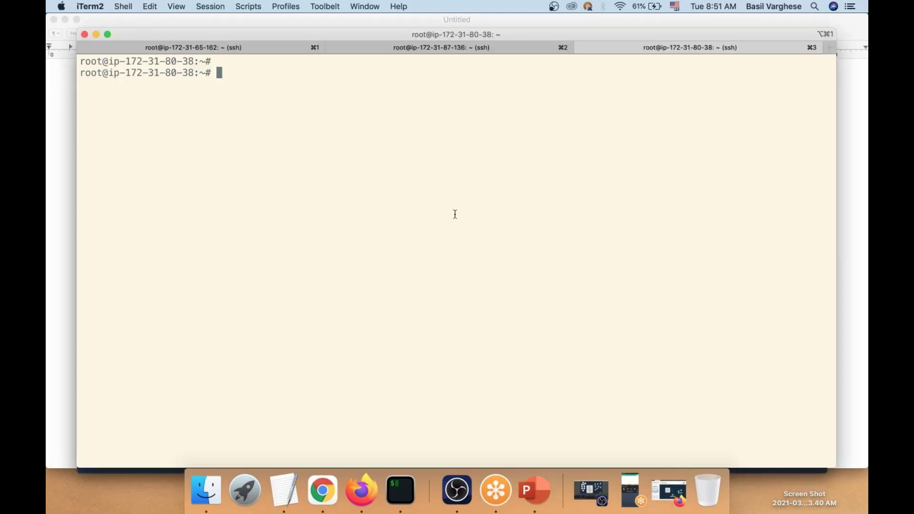
click(240, 47)
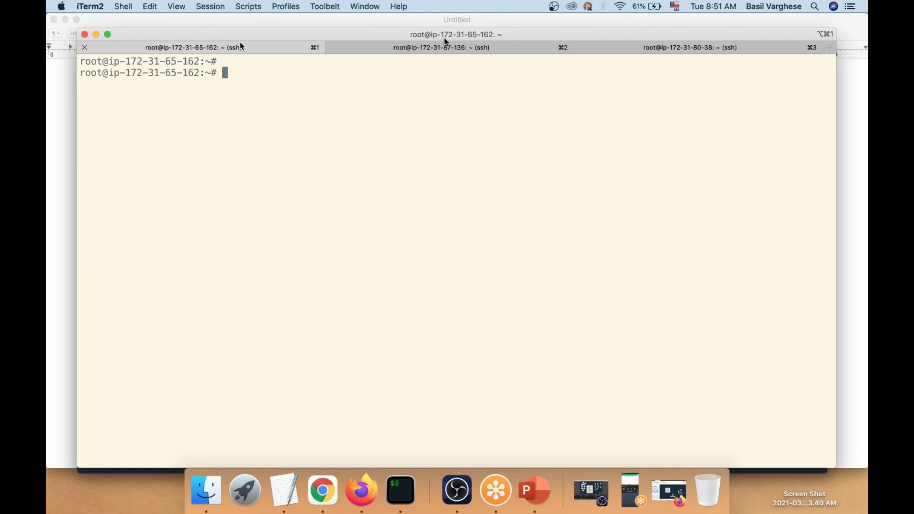
- Start a new session and SSH as ubuntu to the manager at 54.160.80.121
click(546, 50)
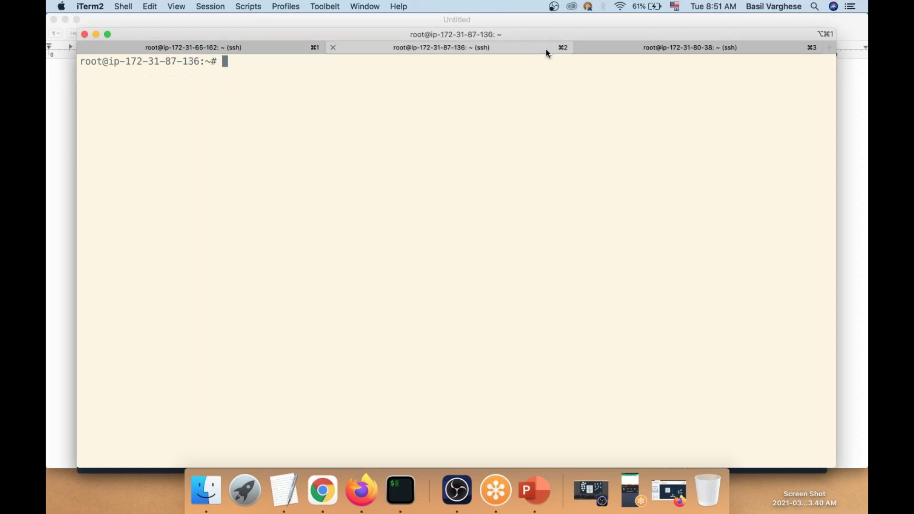
click(659, 46)
key(super+shift+i)
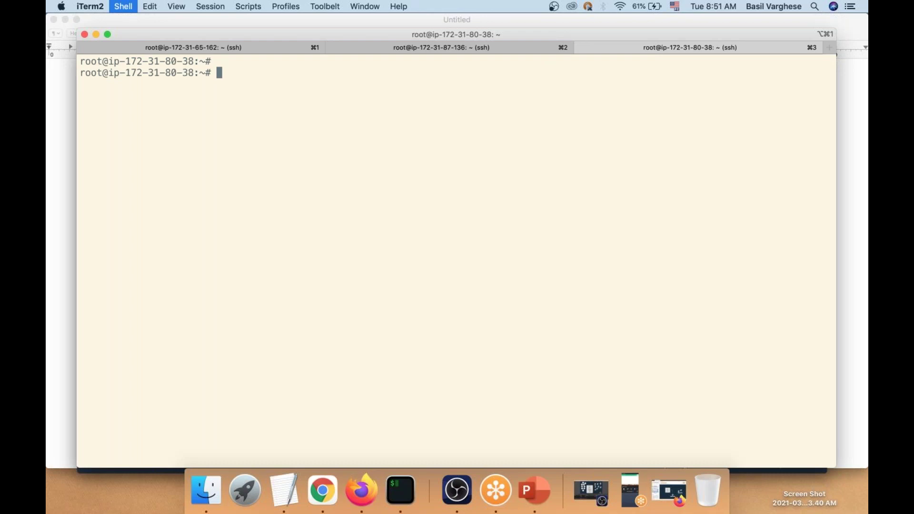
text(ssh ubuntu)
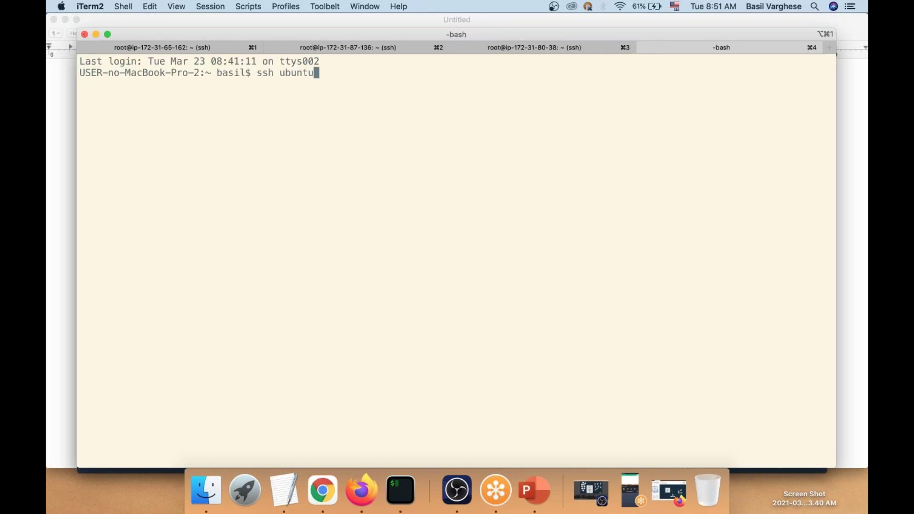
key(super+v)
key(Return)
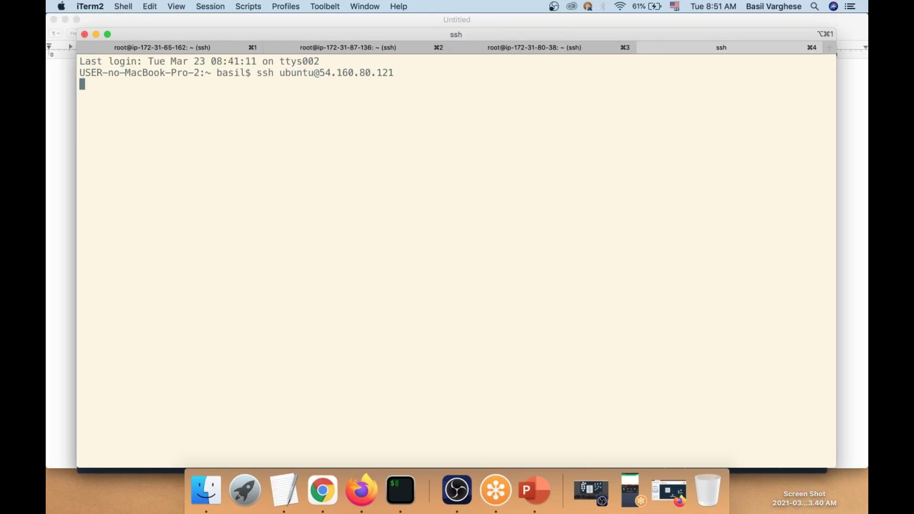
key(super+Tab)
click(438, 257)
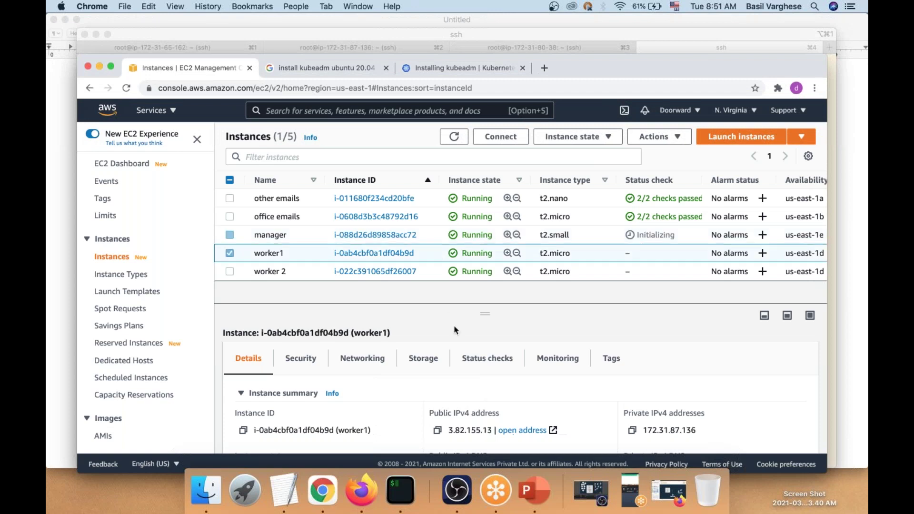
- SSH as ubuntu to worker1 at 3.82.155.13 in a new terminal session
double_click(476, 430)
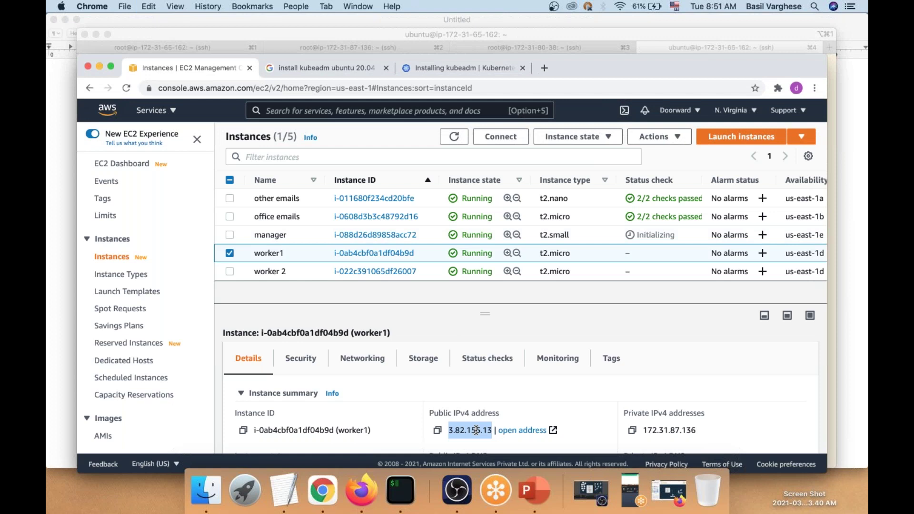
key(super+Tab)
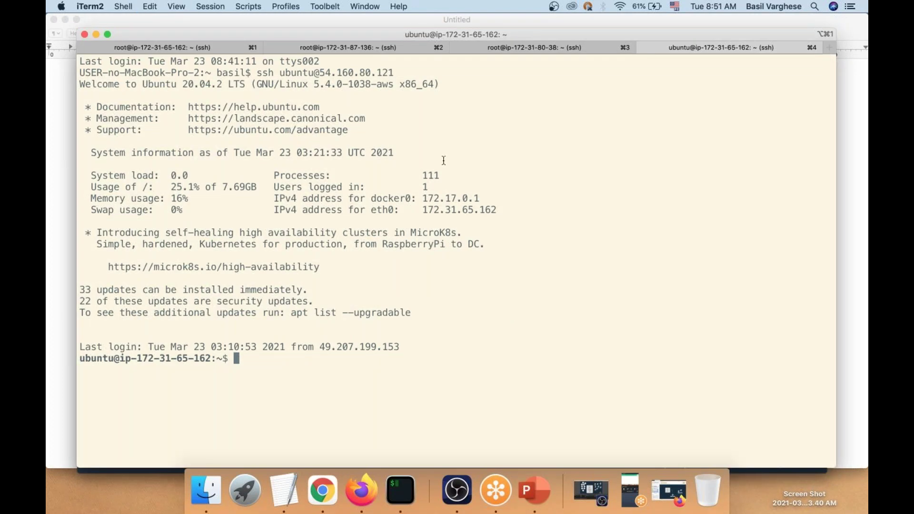
key(super+t)
text(ssh ubuntu@)
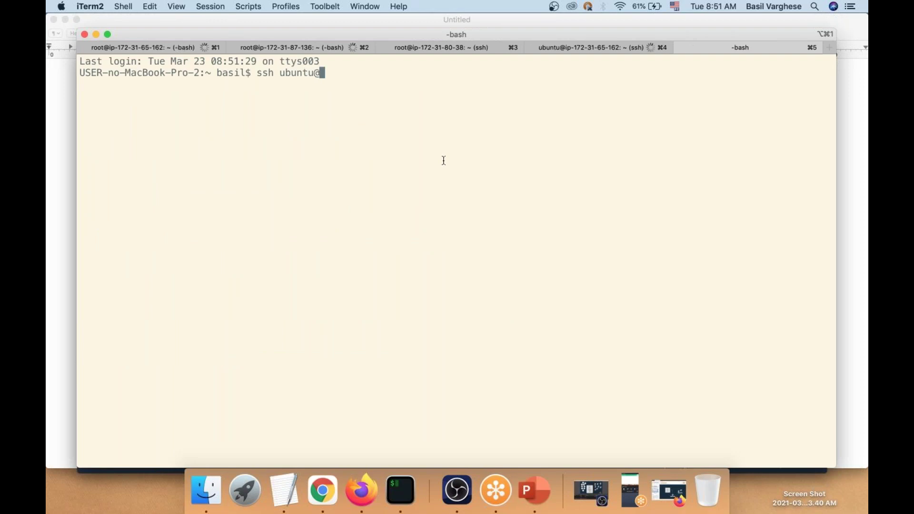
key(super+v)
key(Return)
- Copy worker 2's public IPv4 54.166.13.123 from EC2 for a new session
key(super+Tab)
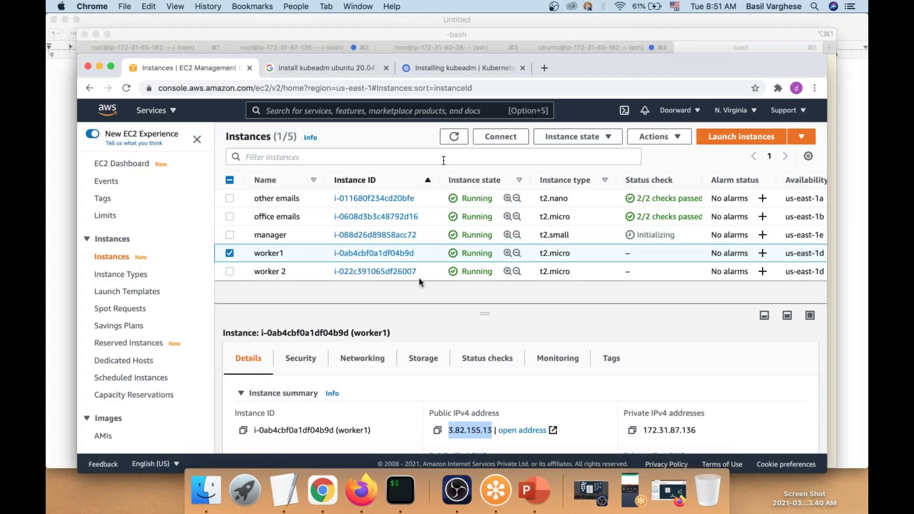
click(435, 276)
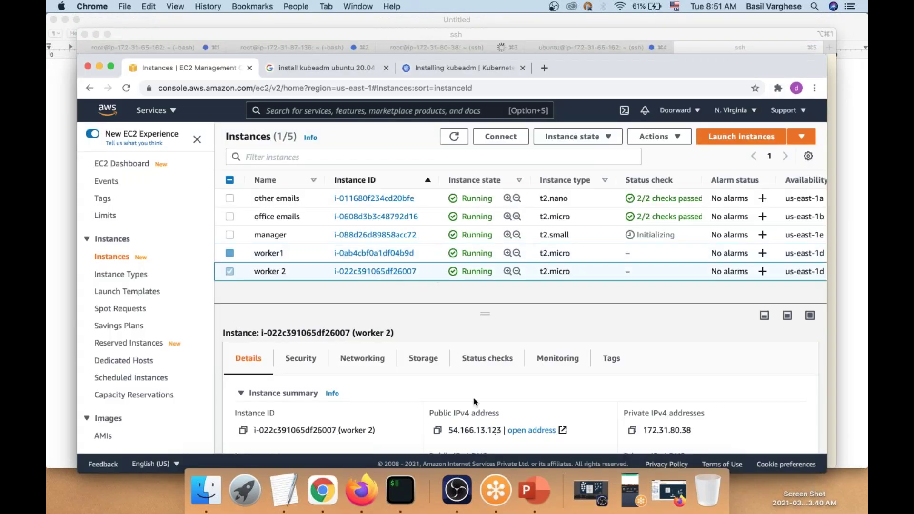
double_click(473, 431)
key(super+c)
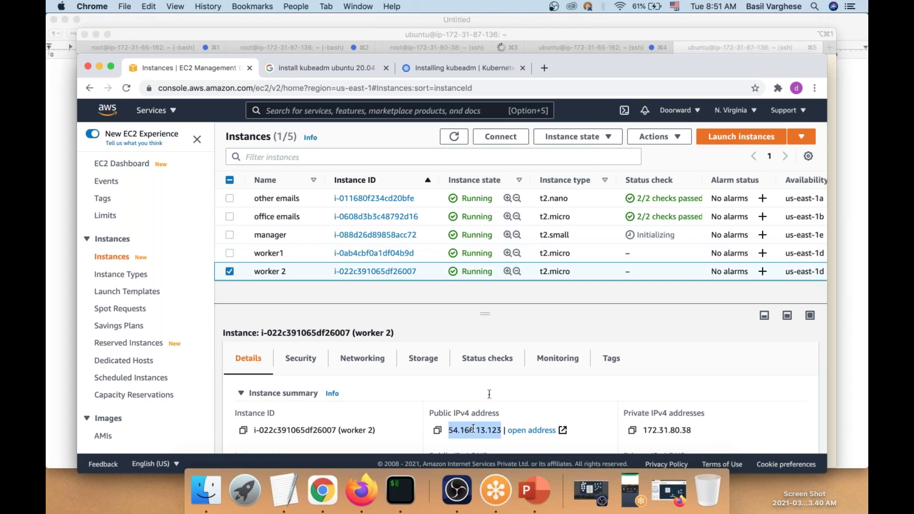
key(super+Tab)
key(super+t)
- SSH as ubuntu to worker 2 at 54.166.13.123 and switch to a root shell
text(ssh ubuntu@)
key(super+v)
key(Return)
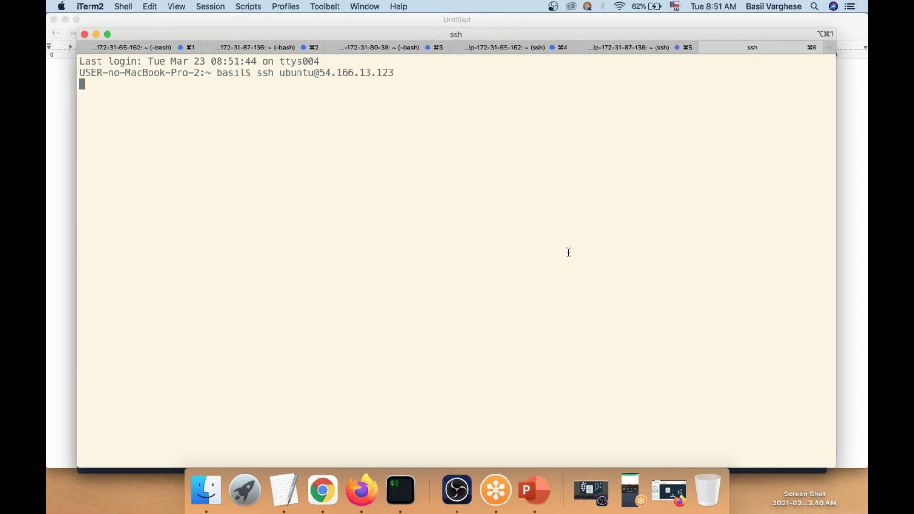
text(sudo su -)
key(Return)
key(ctrl+l)
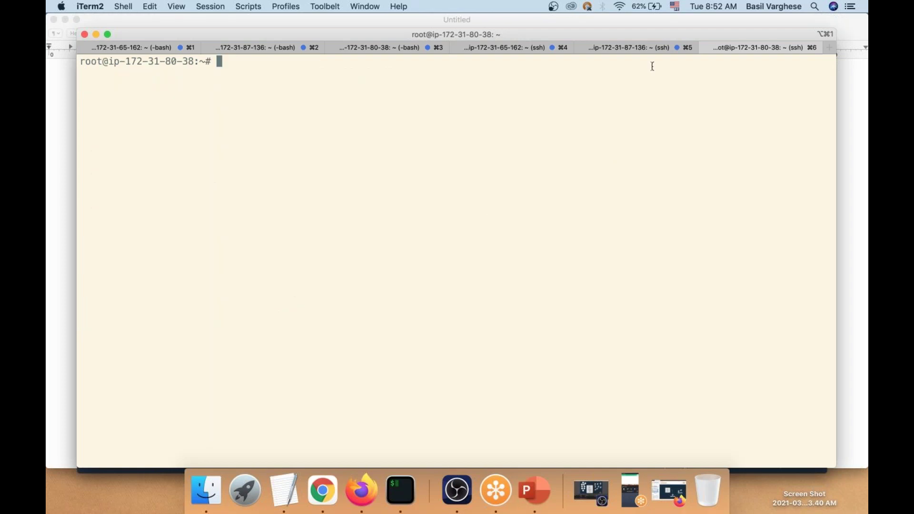
- Become root with 'sudo su -' on worker1 and the manager, clearing each screen
click(652, 47)
text(sudo su -)
key(Return)
key(ctrl+l)
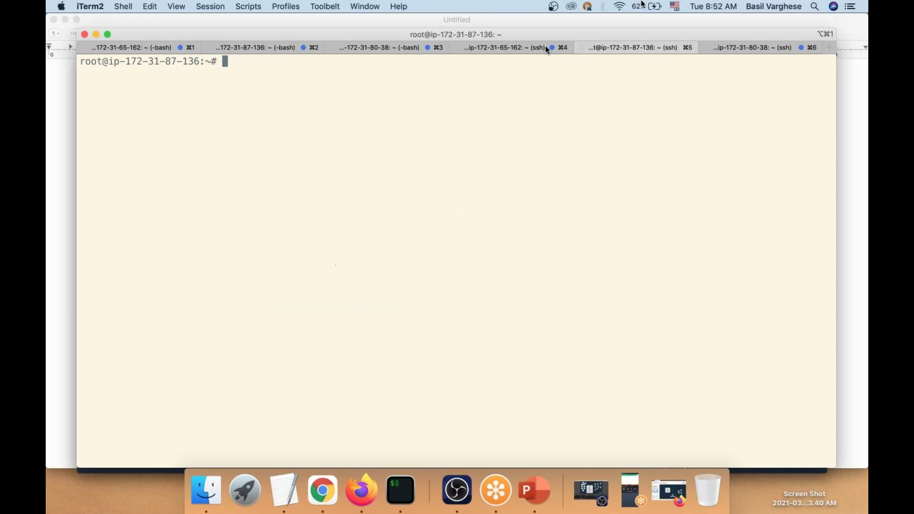
click(543, 47)
text(sudo su -)
key(Return)
key(ctrl+l)
key(Return)
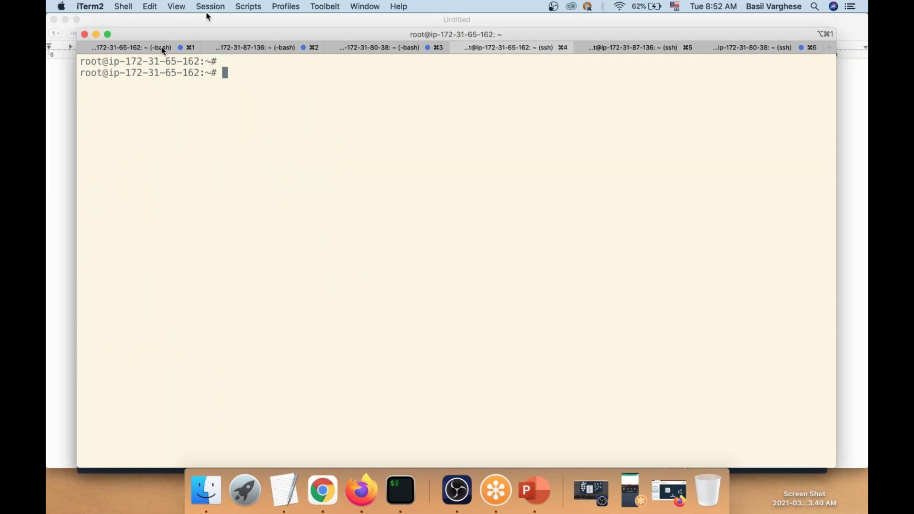
- Close the stale local -bash tabs, leaving only the three SSH sessions
key(super+w)
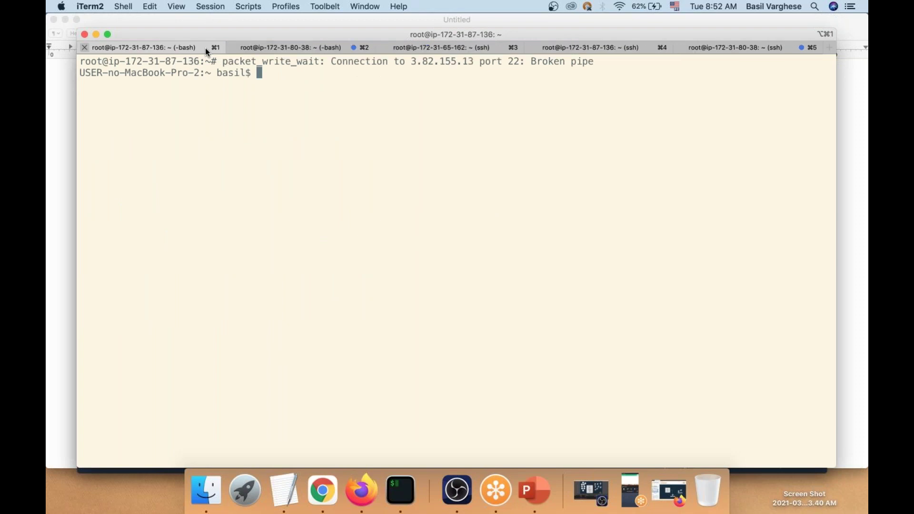
key(super+w)
key(super+w)
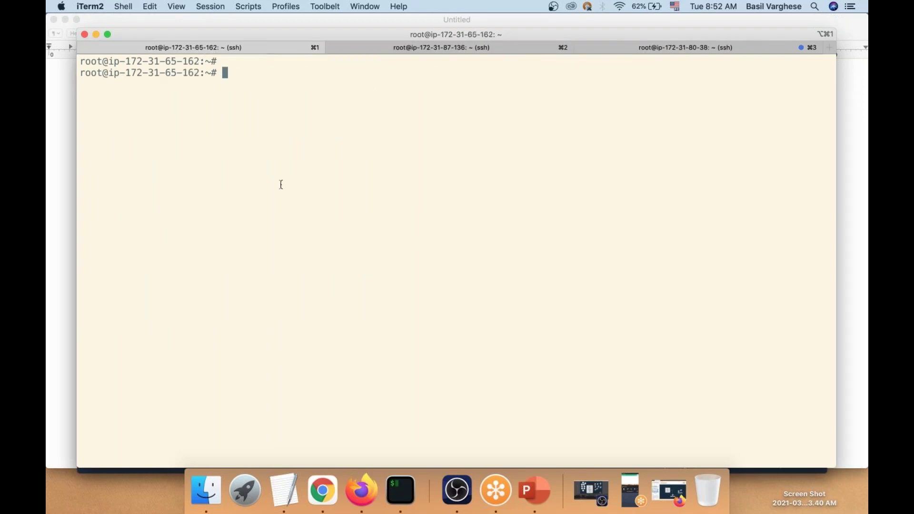
key(Return)
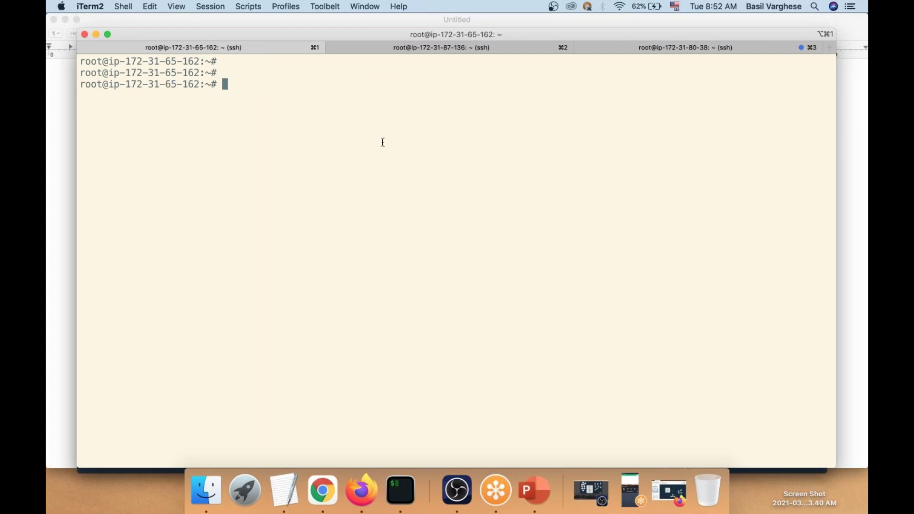
key(super+Tab)
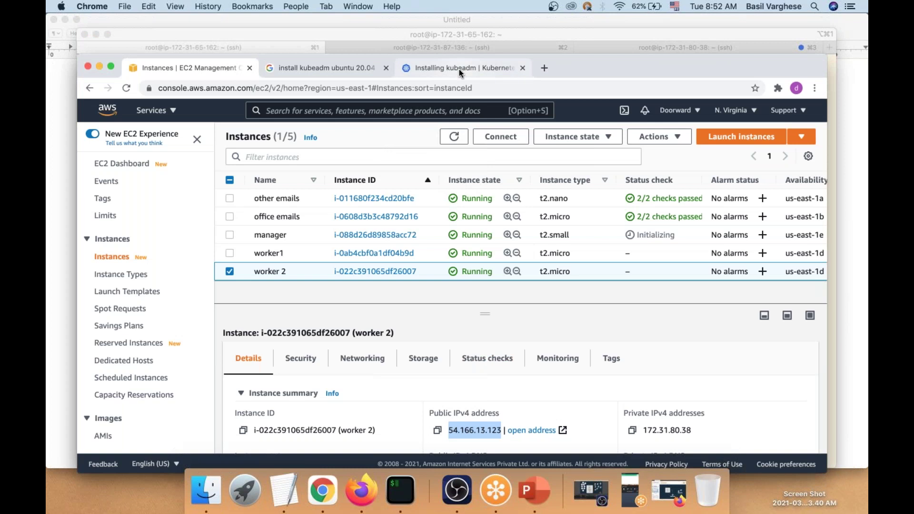
click(459, 70)
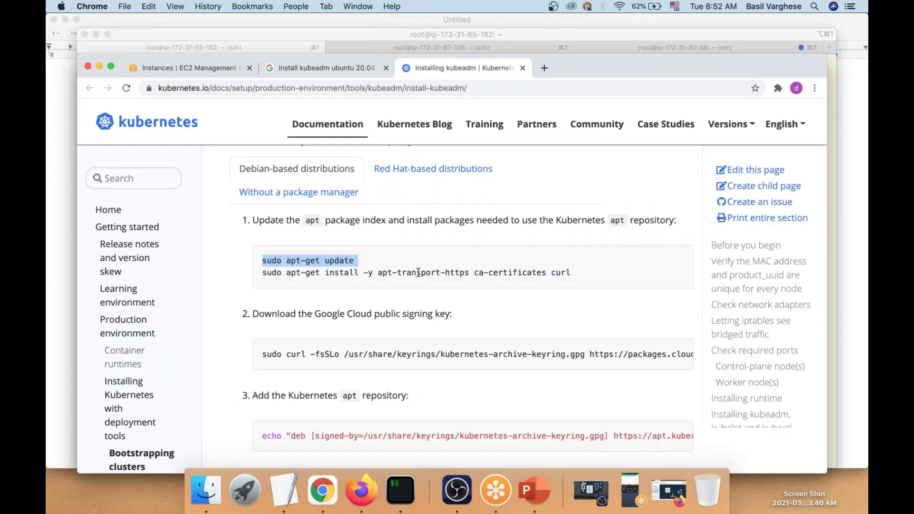
- Run the apt-get install of apt-transport-https, ca-certificates and curl on all three hosts
triple_click(383, 272)
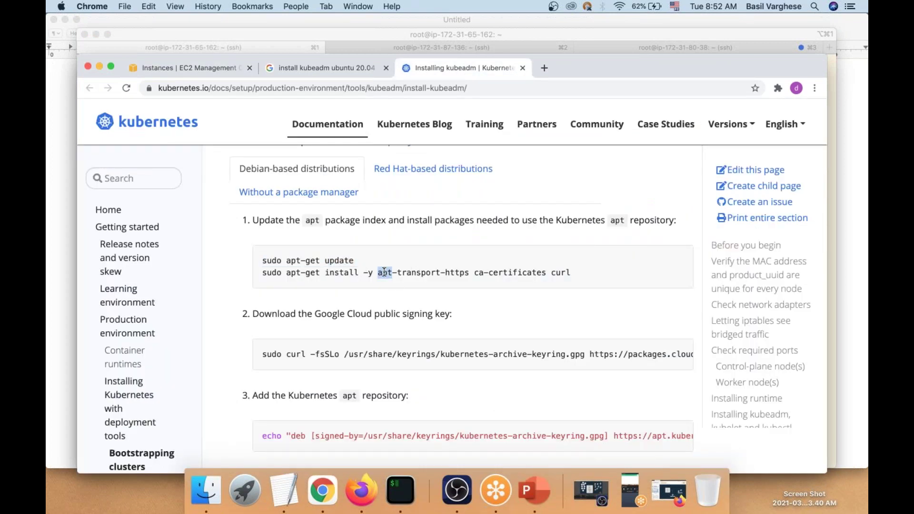
key(super+c)
key(super+Tab)
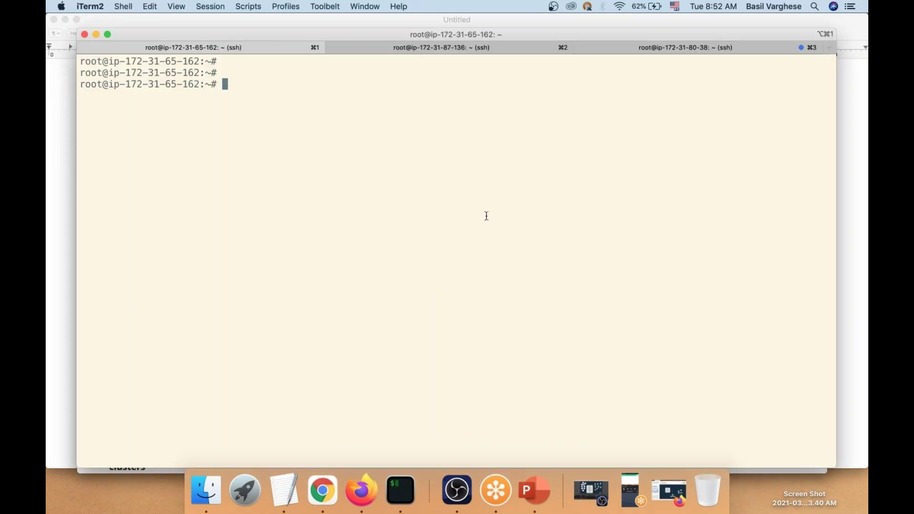
key(super+v)
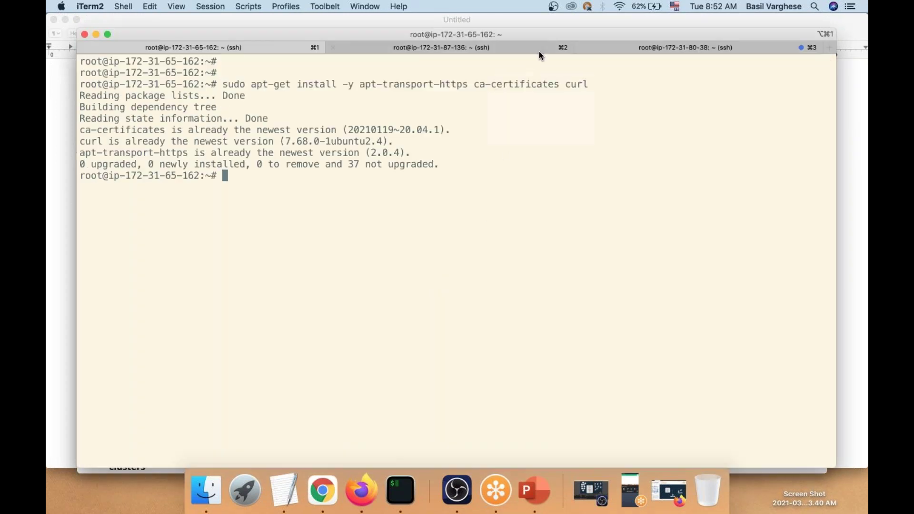
click(540, 50)
key(super+v)
click(645, 48)
key(super+v)
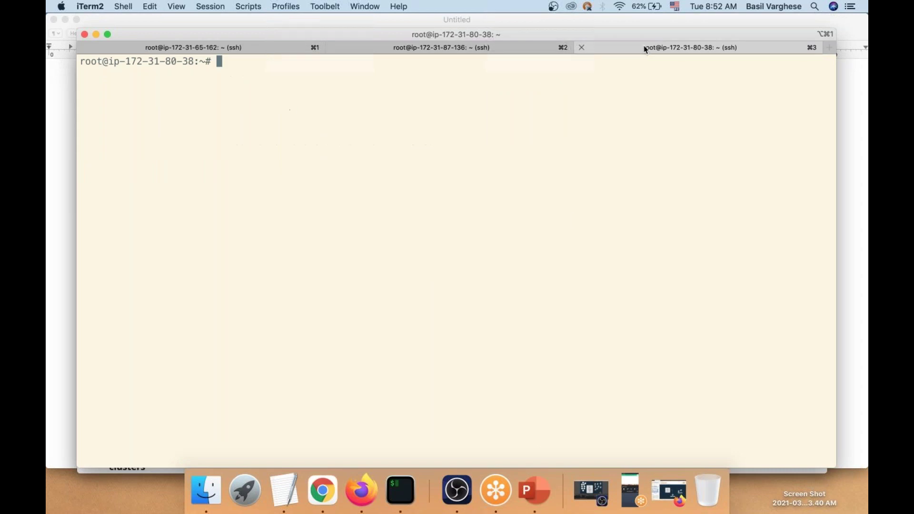
key(super+Tab)
- Run the curl command downloading the Kubernetes signing key on worker 2, worker1 and the manager
triple_click(446, 353)
key(super+c)
key(super+Tab)
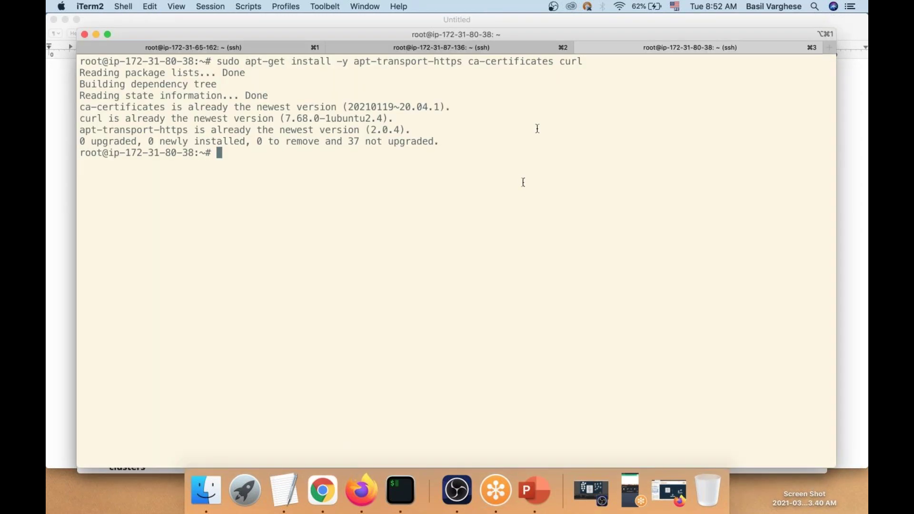
key(super+v)
click(545, 50)
key(super+v)
click(236, 53)
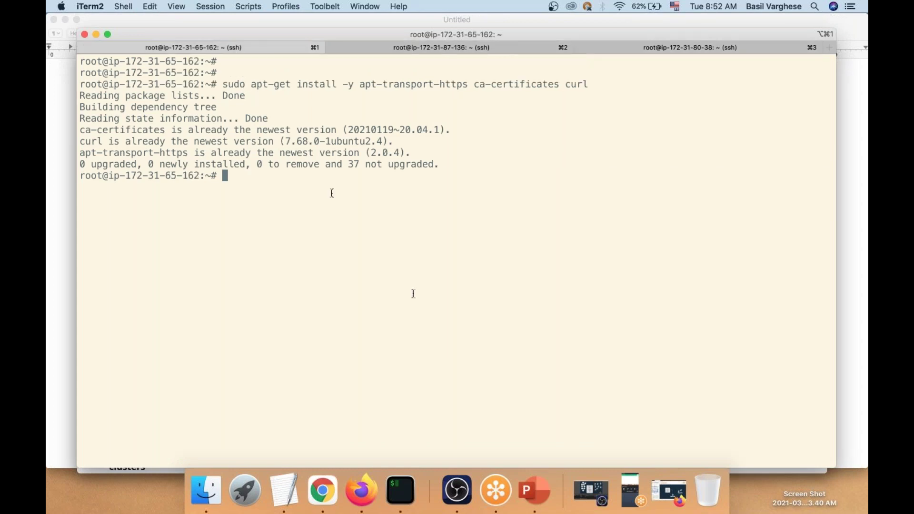
key(super+v)
key(super+Tab)
scroll(417, 286, down, 3)
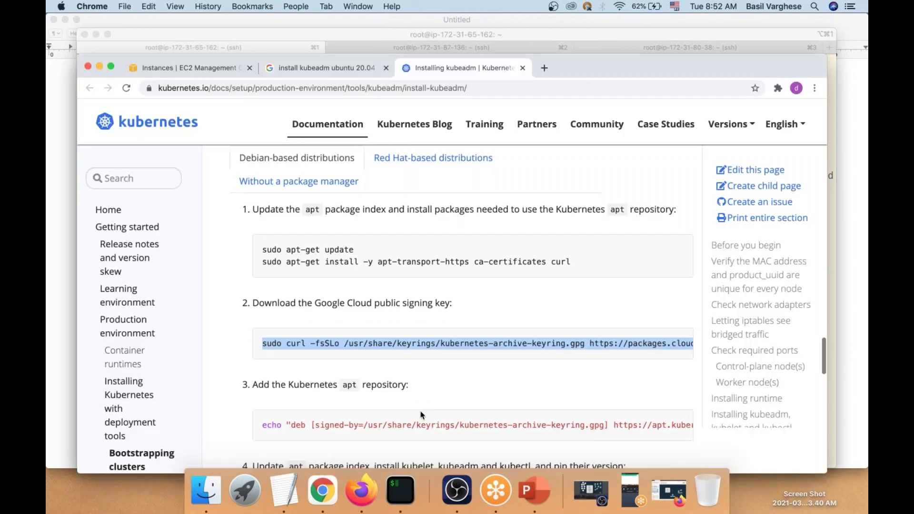
- Add the kubernetes-xenial apt repository with the echo | tee command on all three hosts
triple_click(419, 275)
key(super+c)
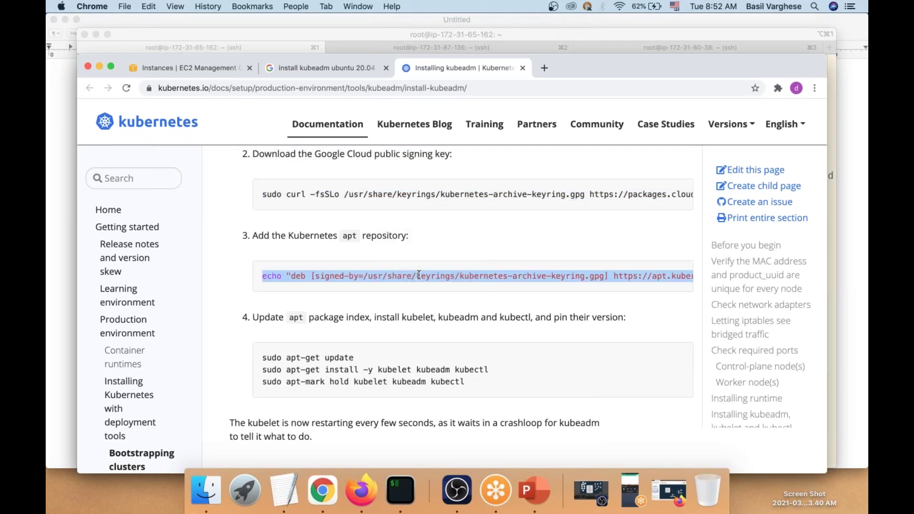
key(super+Tab)
key(super+v)
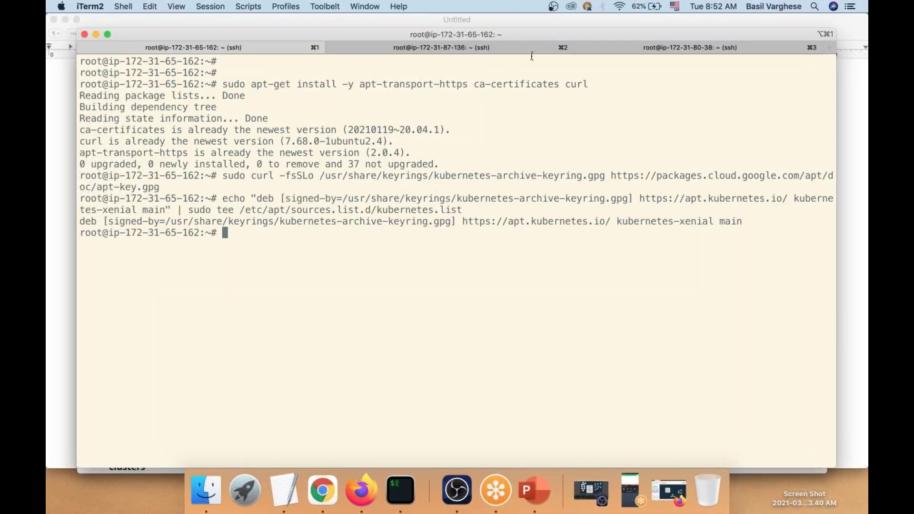
click(538, 50)
key(super+v)
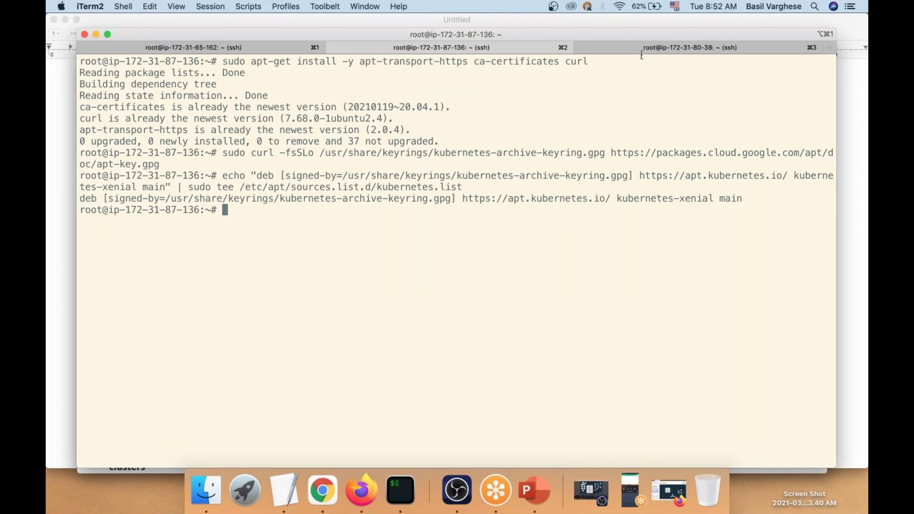
click(647, 50)
key(super+v)
key(super+Tab)
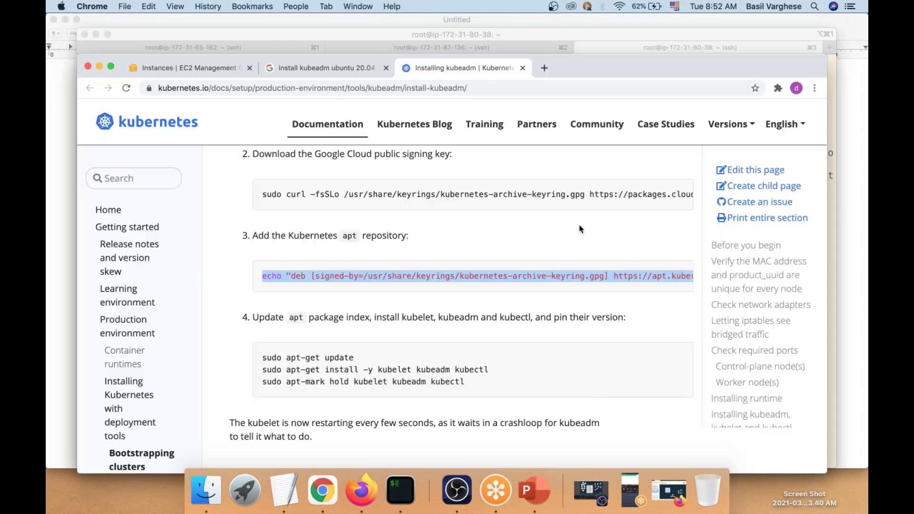
- Run 'sudo apt-get update' on the 80-38, 87-136 and 65-162 hosts
scroll(388, 338, down, 1)
drag(358, 328, 262, 328)
key(super+c)
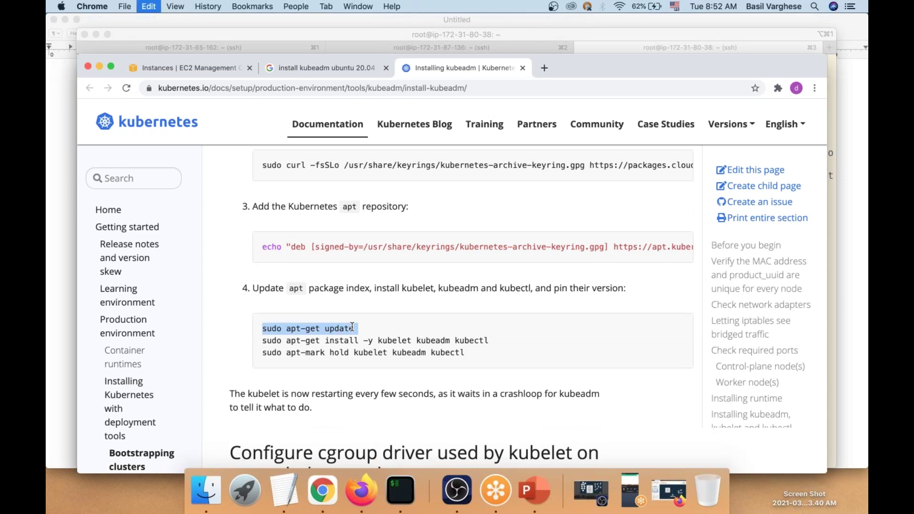
key(super+Tab)
key(super+v)
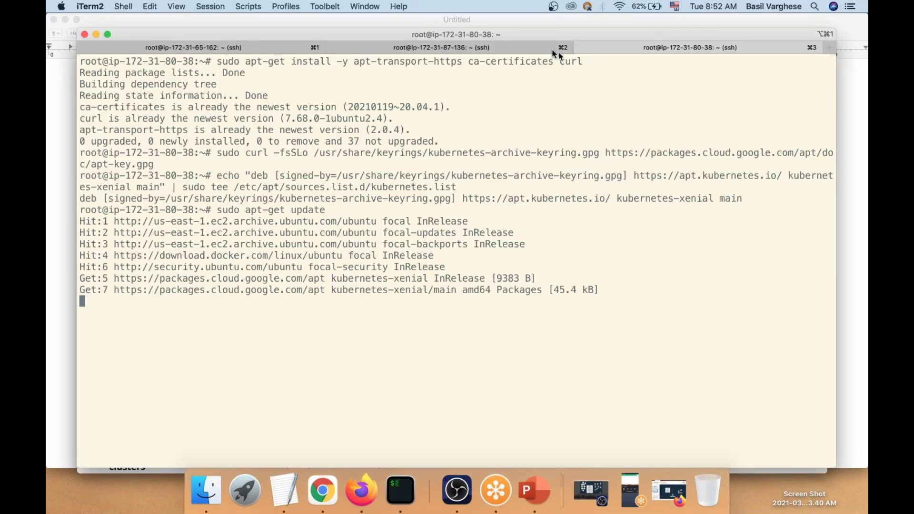
click(553, 51)
key(super+v)
key(Return)
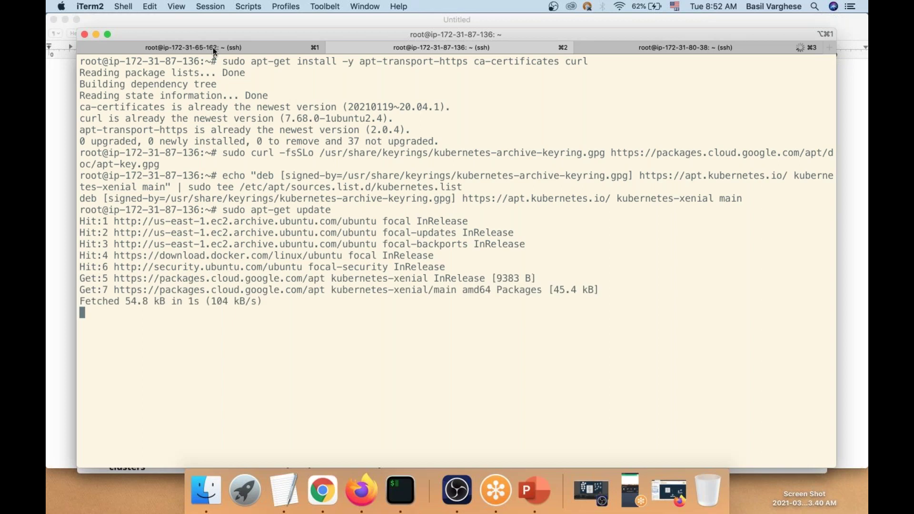
click(213, 47)
key(super+v)
key(Return)
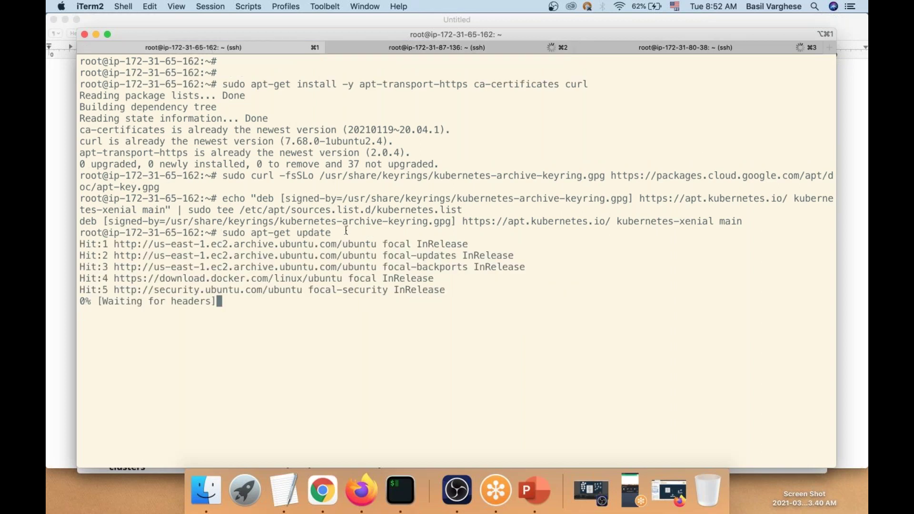
key(super+Tab)
- Start 'apt-get install -y kubelet kubeadm kubectl' on the 65-162 and 87-136 hosts
triple_click(363, 340)
key(super+c)
key(super+Tab)
key(super+v)
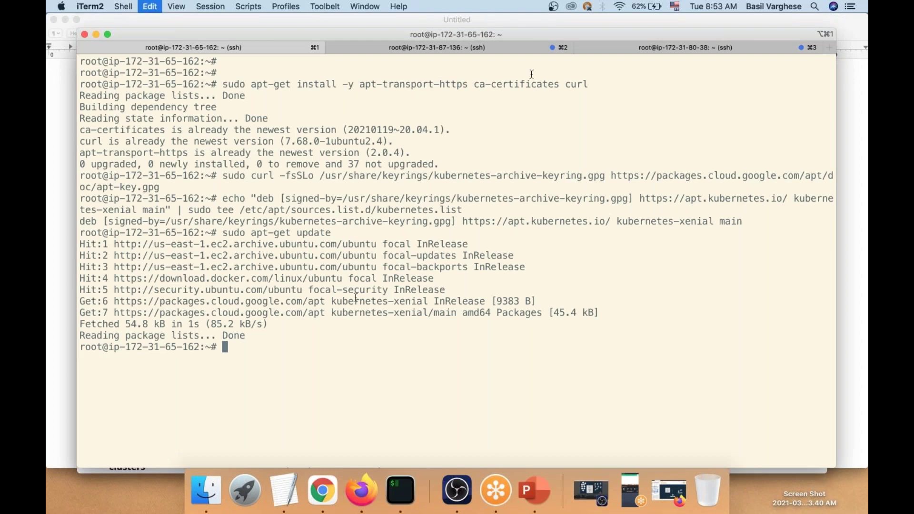
key(Return)
key(super+2)
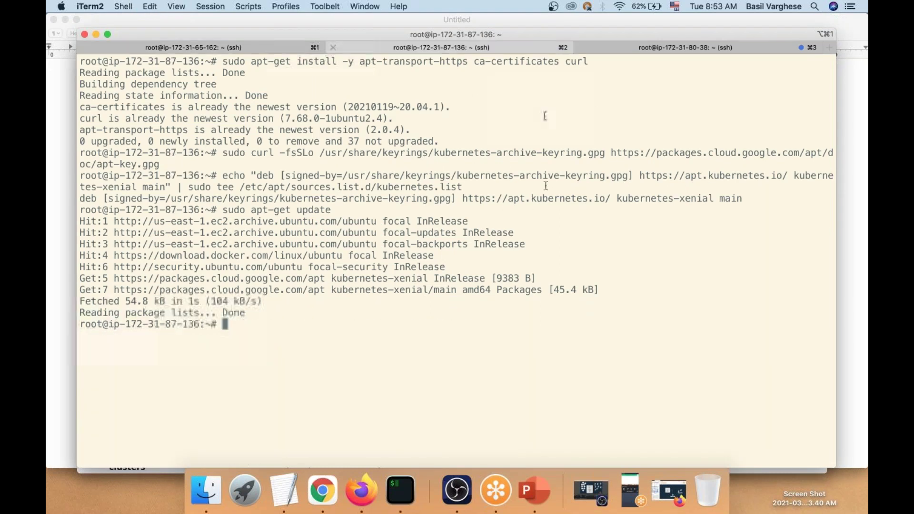
key(super+v)
key(Return)
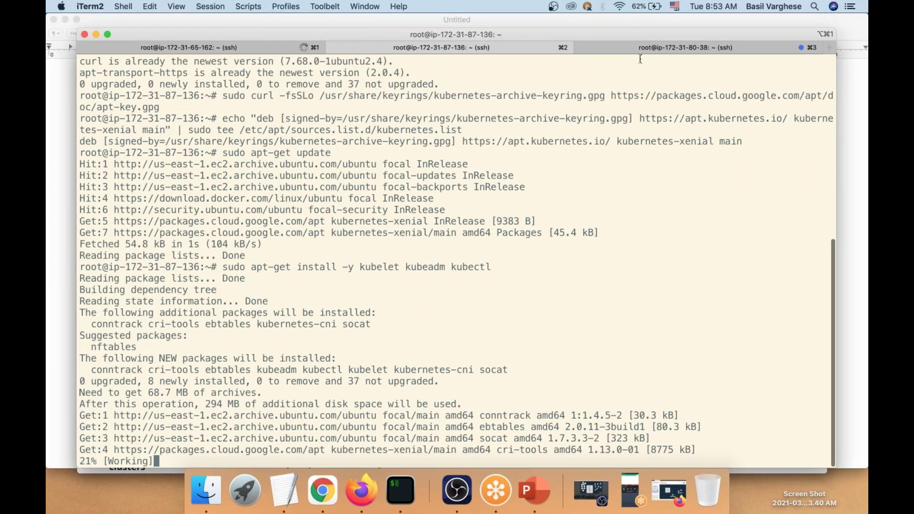
- Run the pasted Kubernetes tools install command on the 80-38 host
key(super+3)
key(super+v)
key(Return)
- Copy 'sudo apt-mark hold kubelet kubeadm kubectl' from the installation documentation
key(super+Tab)
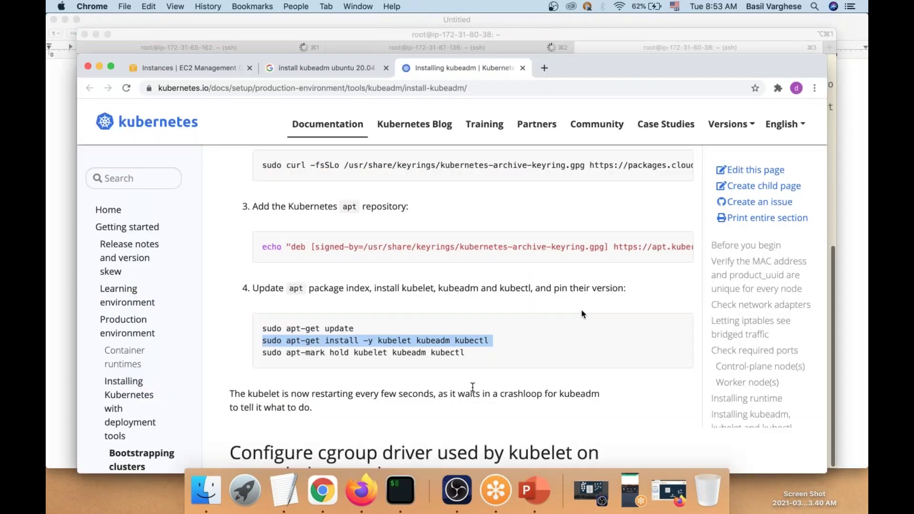
double_click(295, 353)
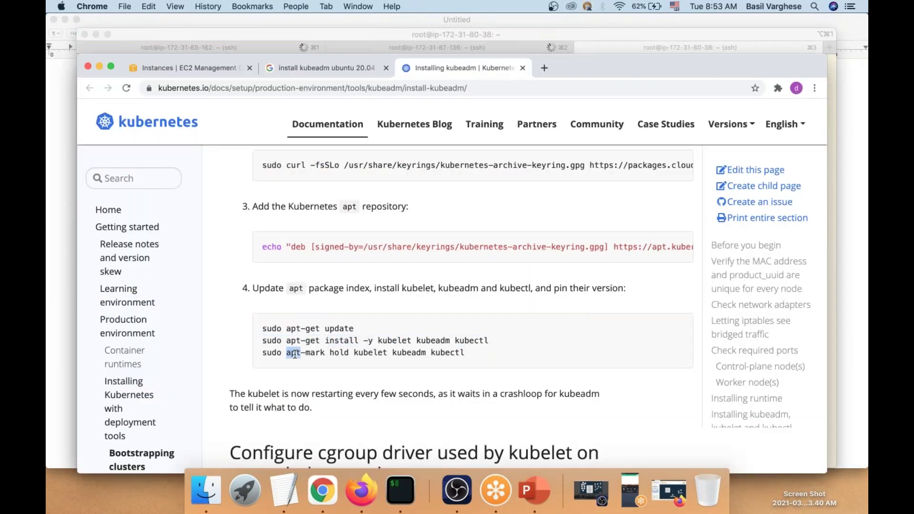
triple_click(295, 353)
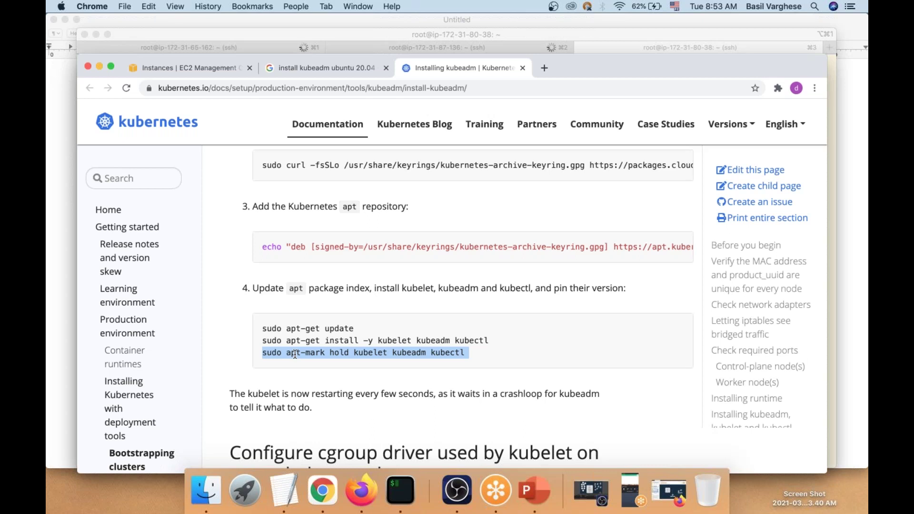
key(super+c)
key(super+c)
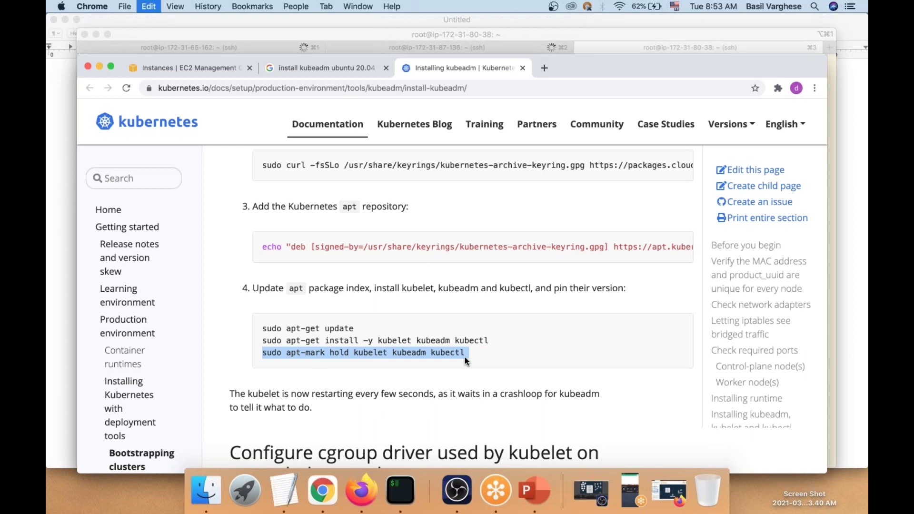
key(super+Tab)
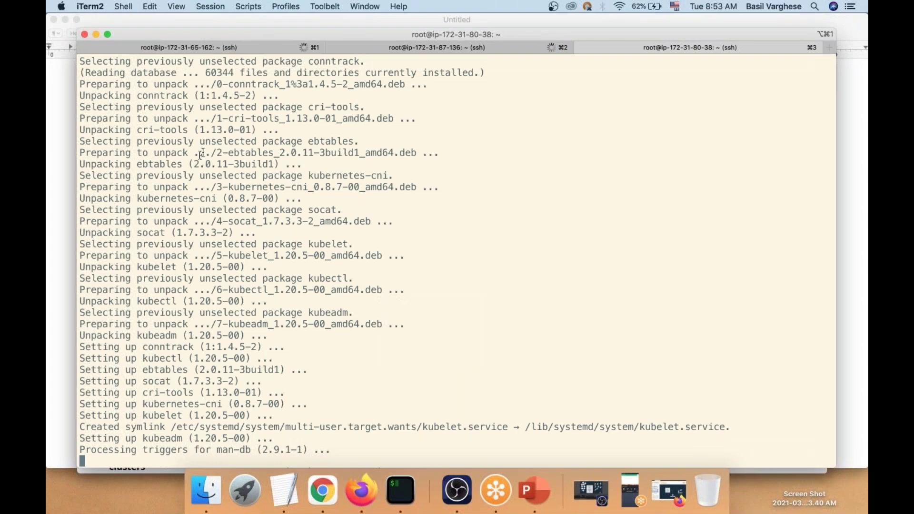
- Run the apt-mark hold command on the 65-162, 87-136 and 80-38 hosts
click(186, 48)
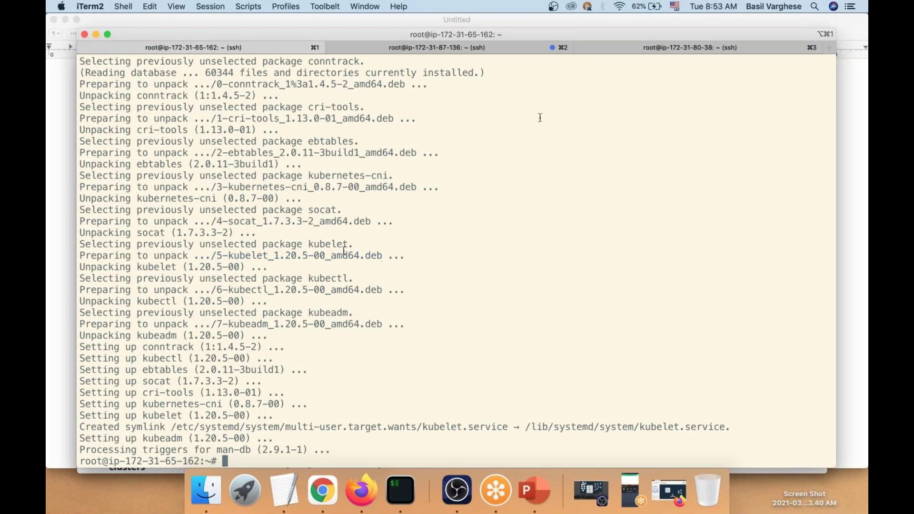
key(super+v)
click(545, 50)
key(super+v)
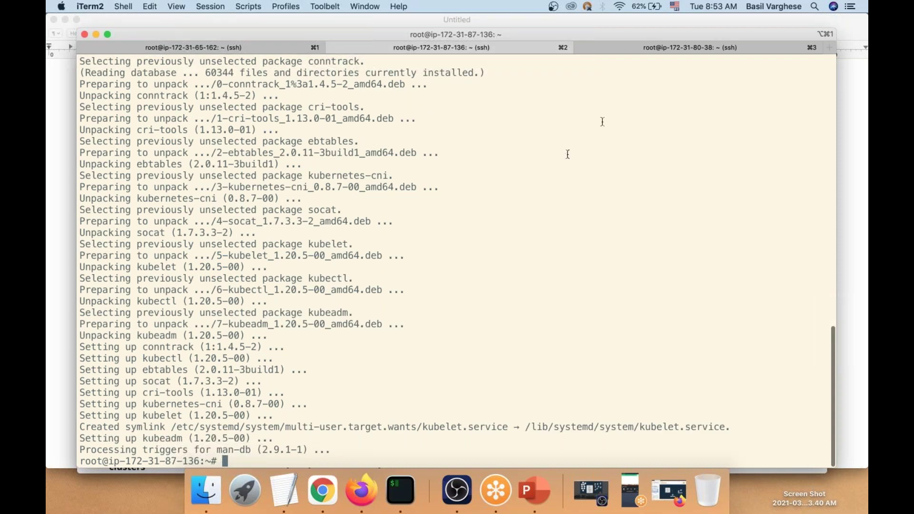
click(661, 48)
key(super+v)
- Clear the 80-38, 87-136 and 65-162 terminals and start a fresh prompt
key(super+k)
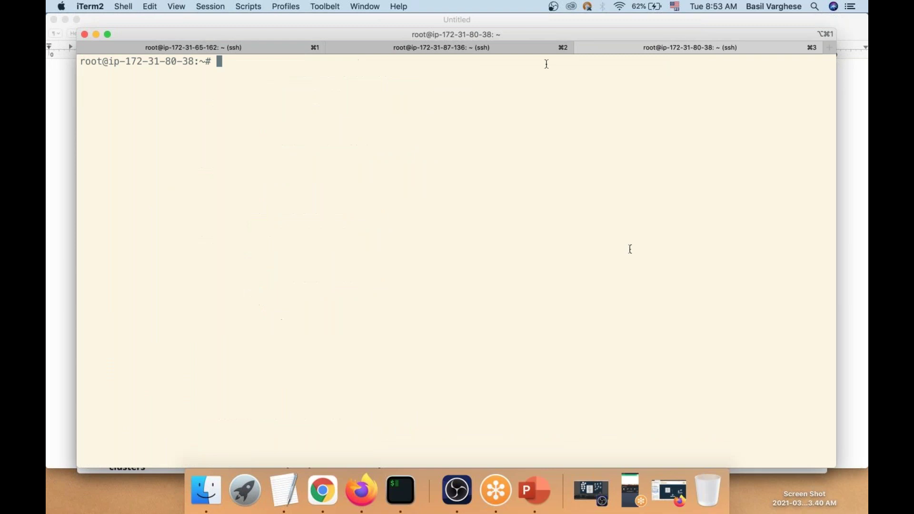
click(546, 50)
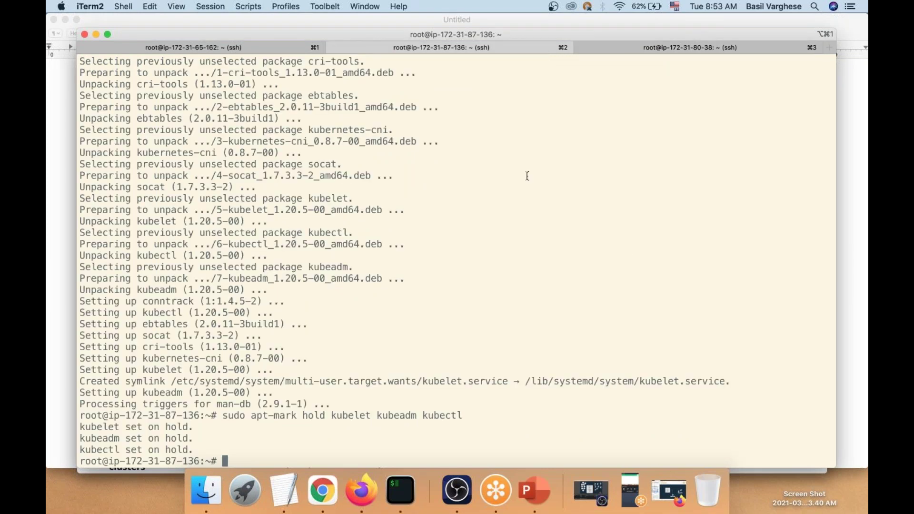
key(super+k)
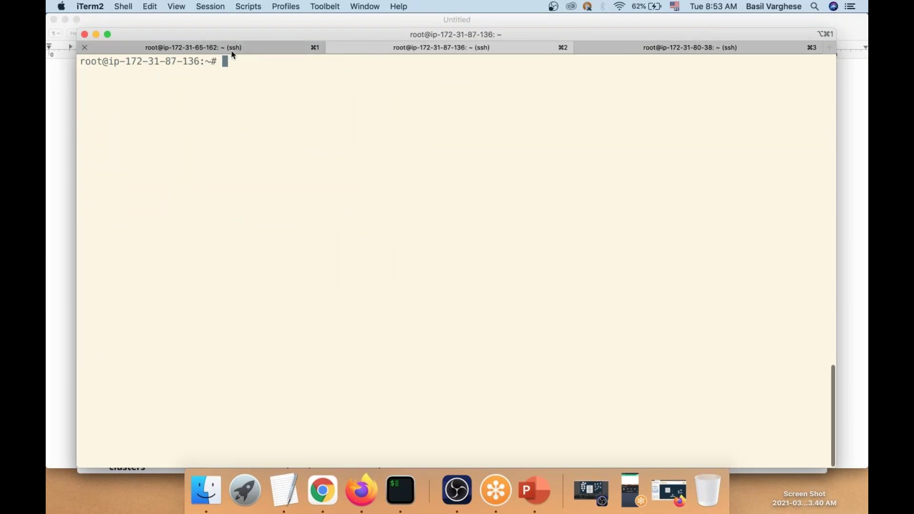
click(231, 47)
key(super+k)
key(Return)
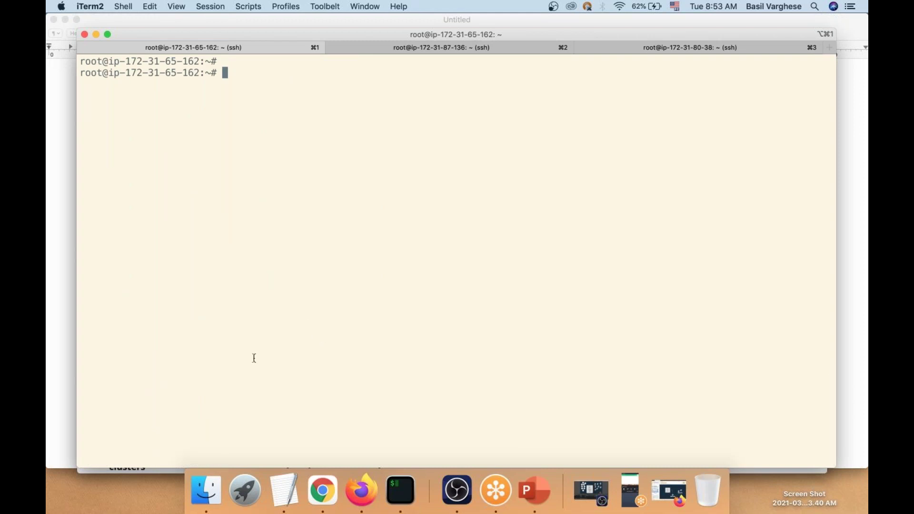
- Minimise the documentation browser and bring up fresh prompts on the 65-162, 87-136 and 80-38 hosts
click(323, 491)
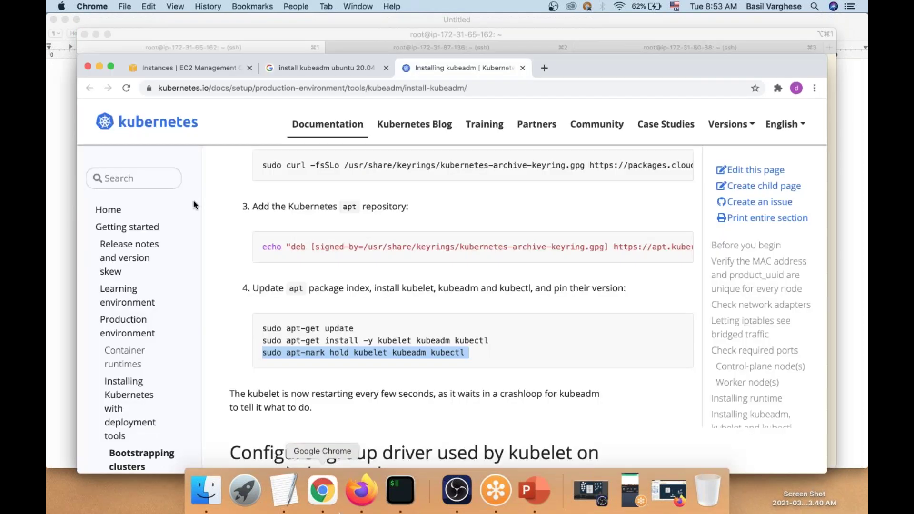
click(99, 67)
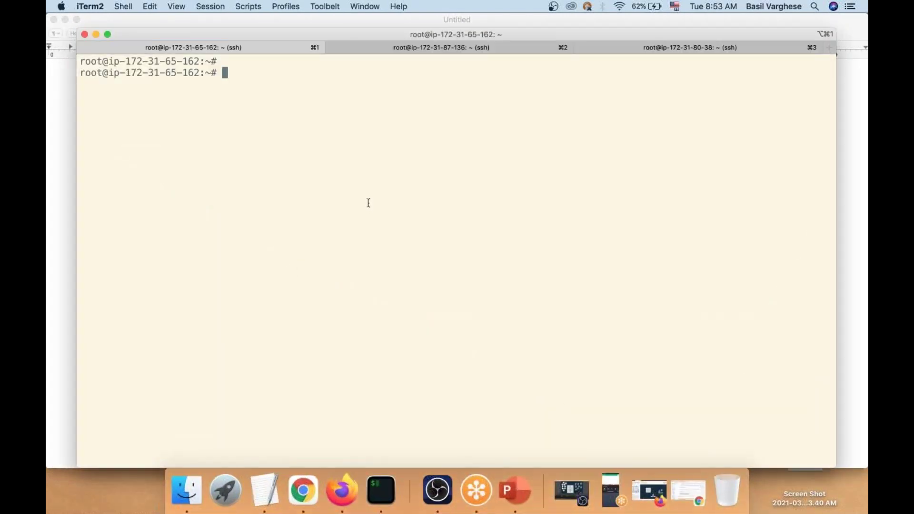
key(Return)
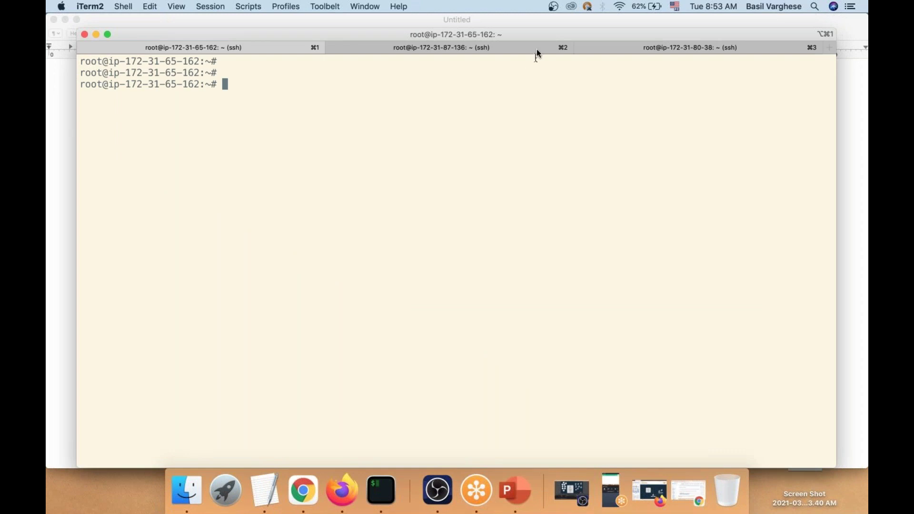
click(537, 50)
key(Return)
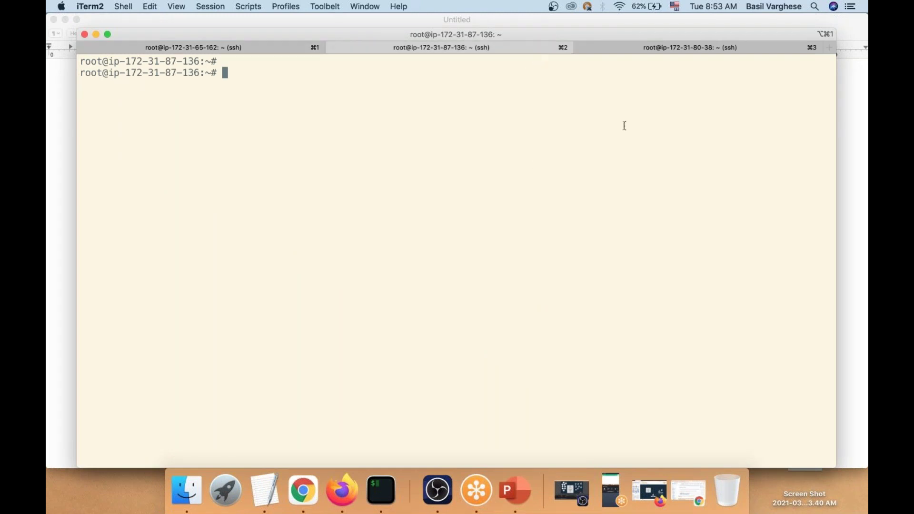
click(668, 49)
key(Return)
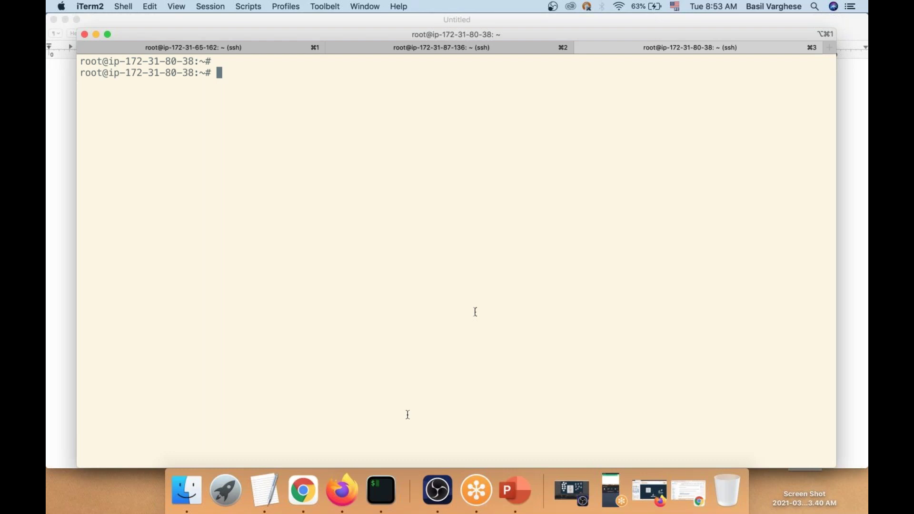
- Restore the diagrams.net Untitled Diagram and select the Managers and both Workers server icons
click(349, 497)
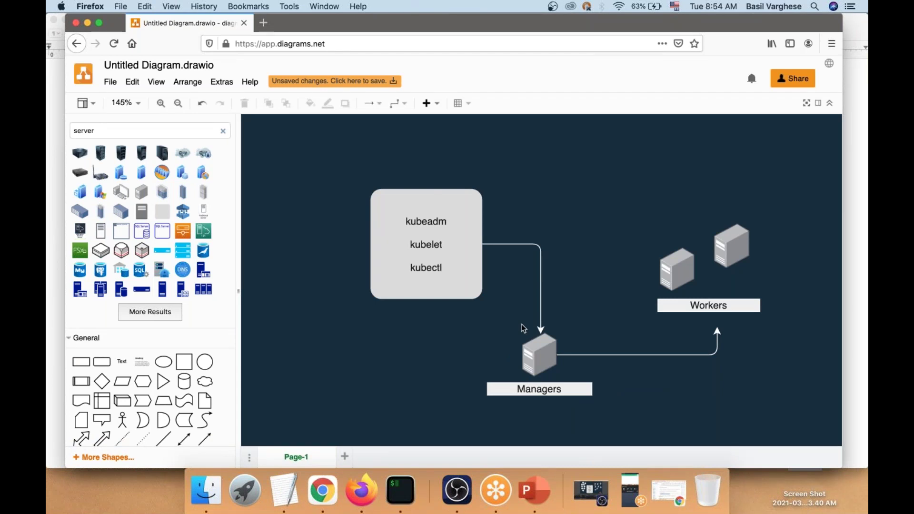
click(529, 340)
click(666, 281)
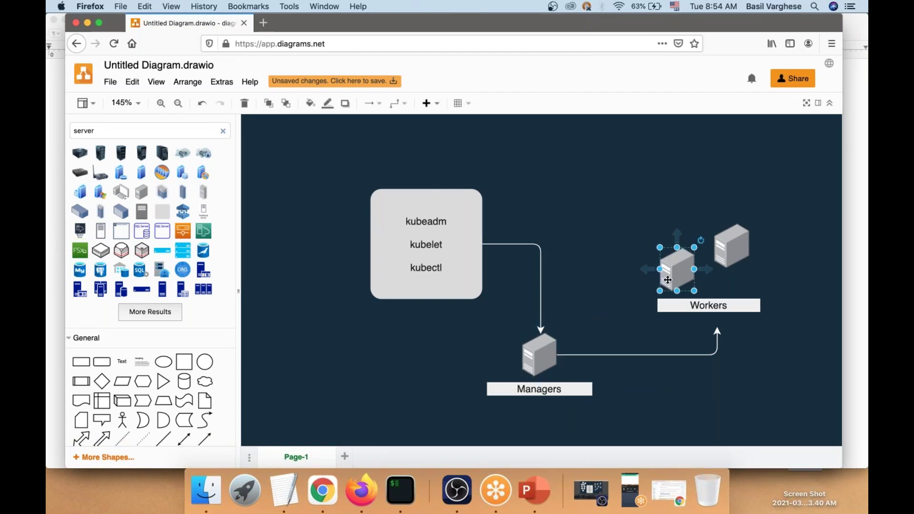
key(Tab)
click(664, 324)
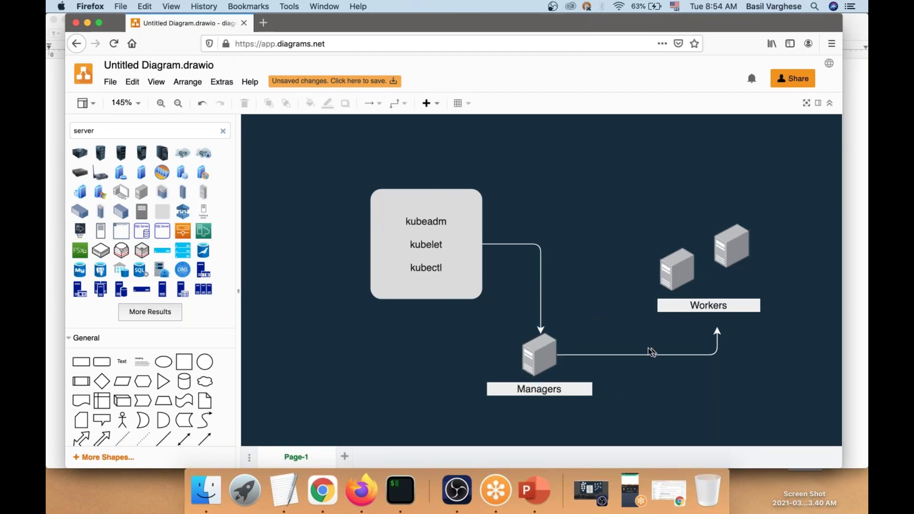
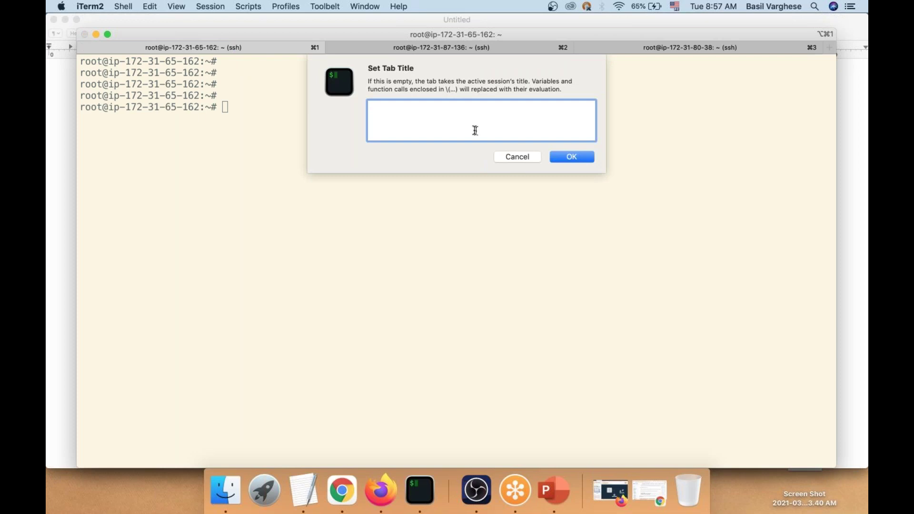
- Retitle the first SSH tab to 'Manager', correcting an initial 'Master' title, and get a fresh prompt
text(Master)
key(Return)
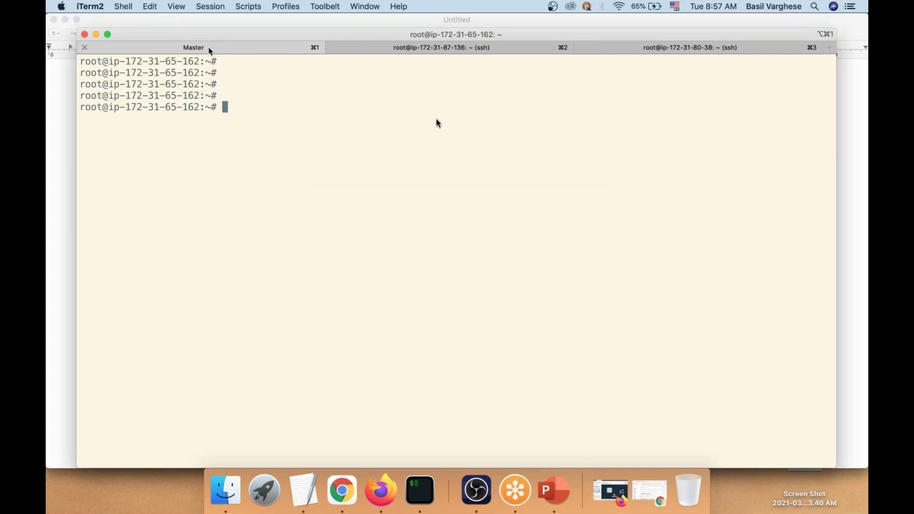
key(super+shift+i)
text(Master)
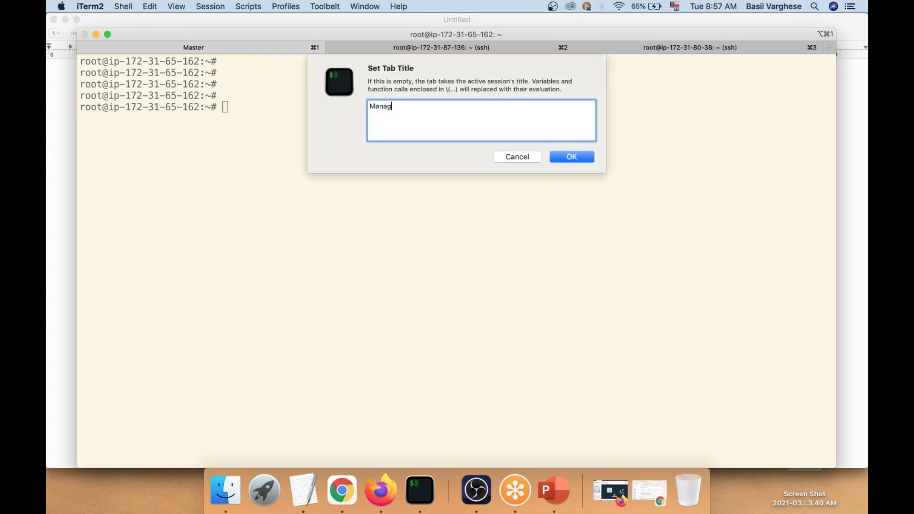
key(Return)
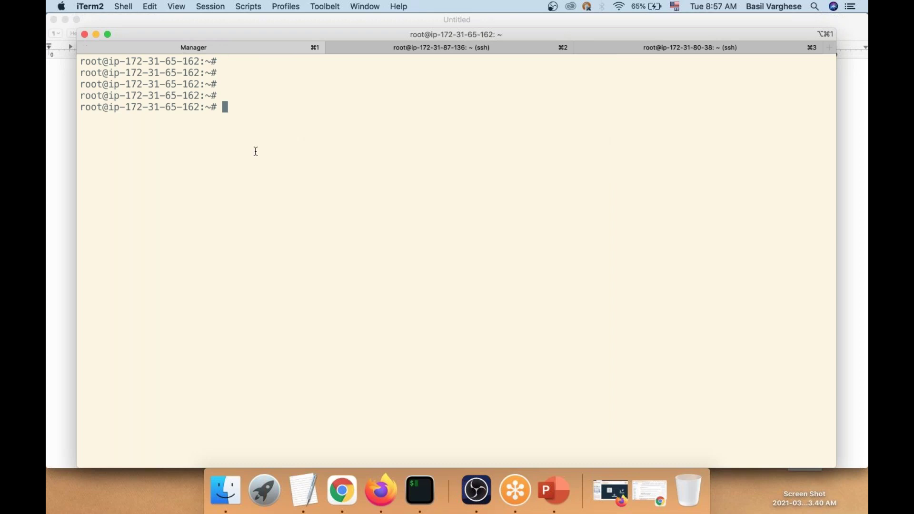
key(Return)
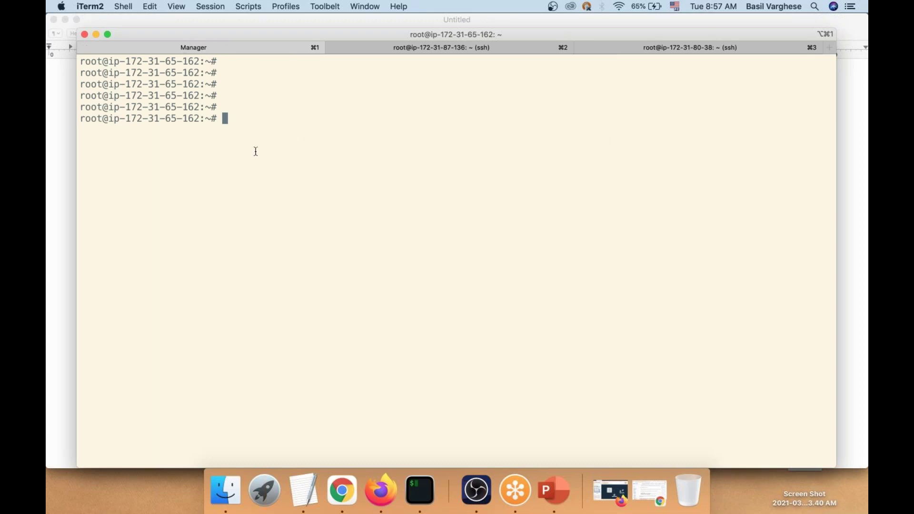
- Run kubeadm init, see it fail preflight on NumCPU, and recall the command
text(kubeadm init)
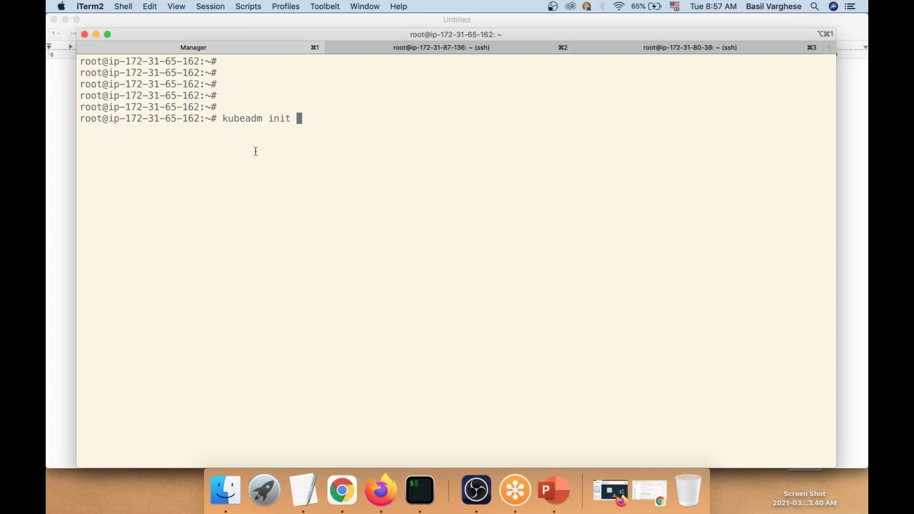
key(Return)
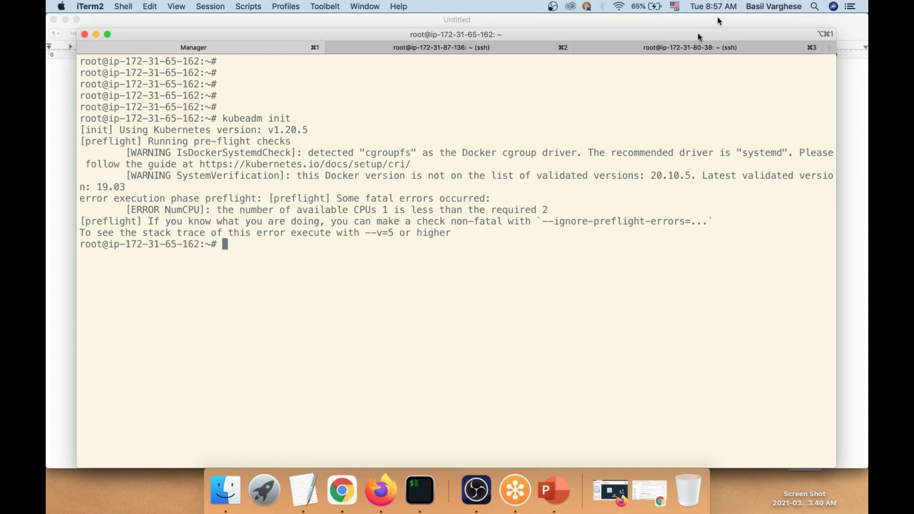
key(Return)
key(Return)
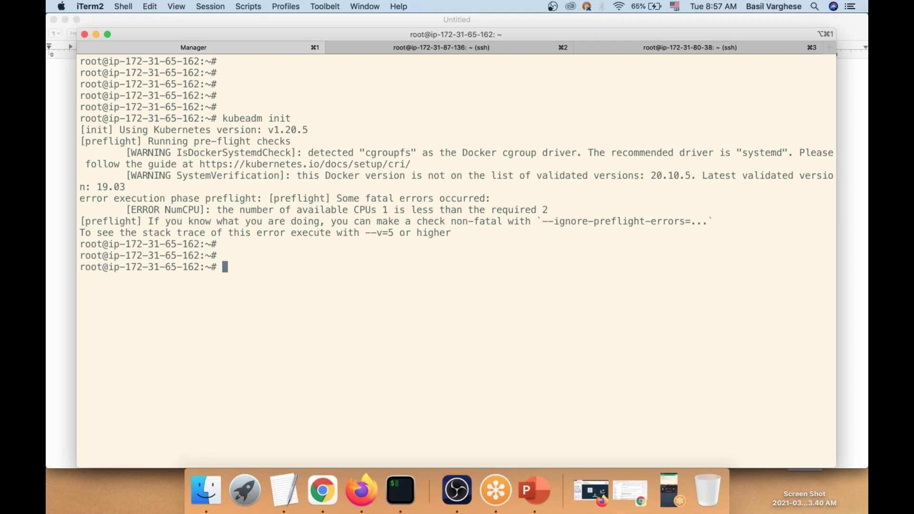
key(Up)
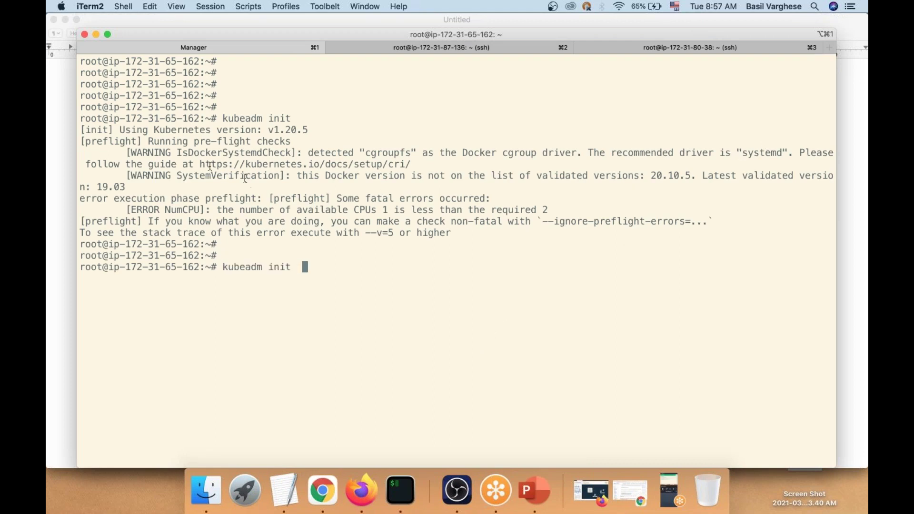
- Append --ignore-preflight-errors=NumCPU to the recalled kubeadm init command, copying text from the output
drag(132, 210, 199, 210)
double_click(189, 210)
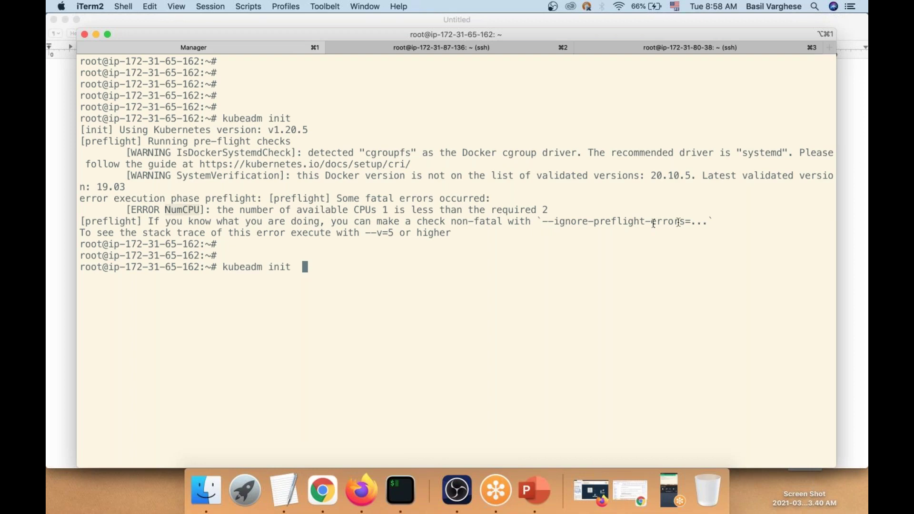
drag(692, 223, 542, 224)
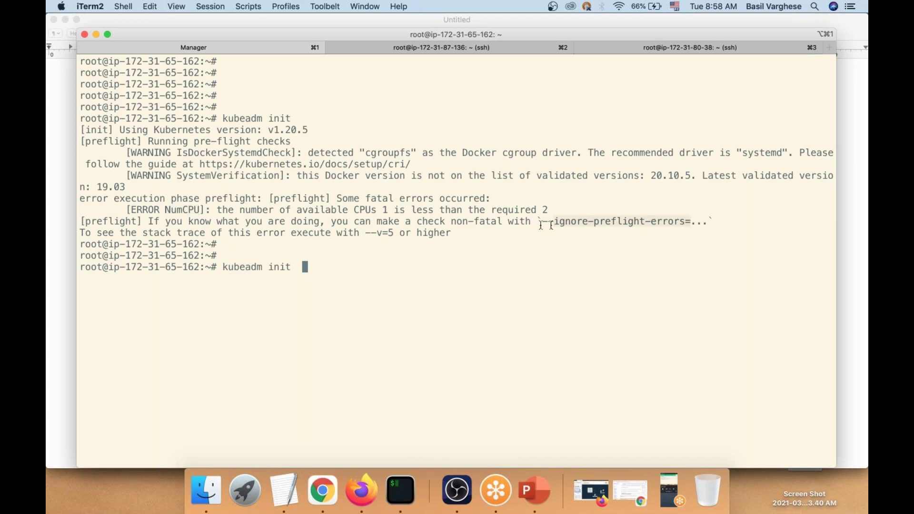
key(super+c)
key(super+v)
double_click(184, 210)
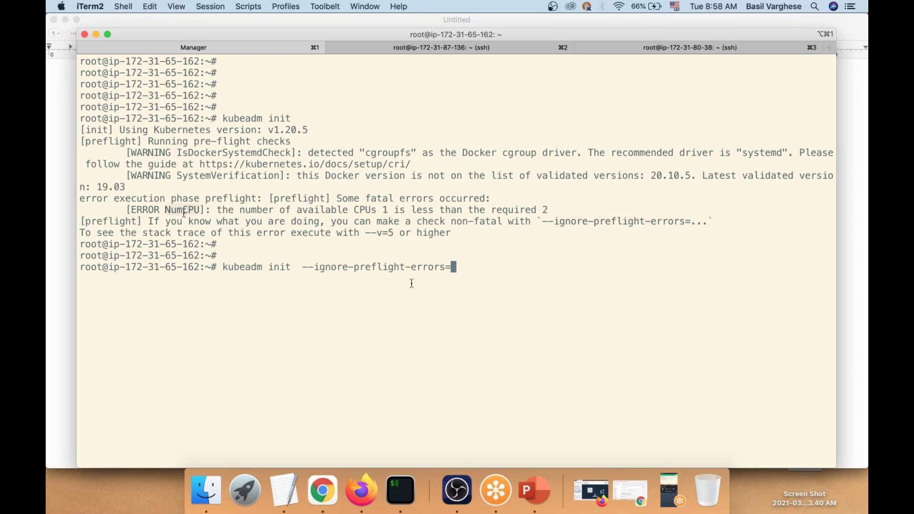
key(super+v)
- Run kubeadm init with the NumCPU preflight error ignored so it pulls the images
drag(302, 268, 498, 266)
click(482, 282)
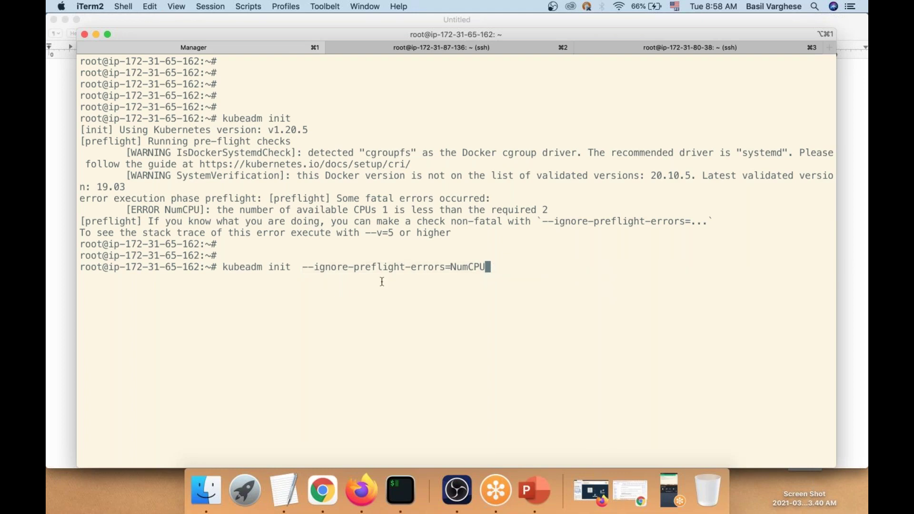
key(Return)
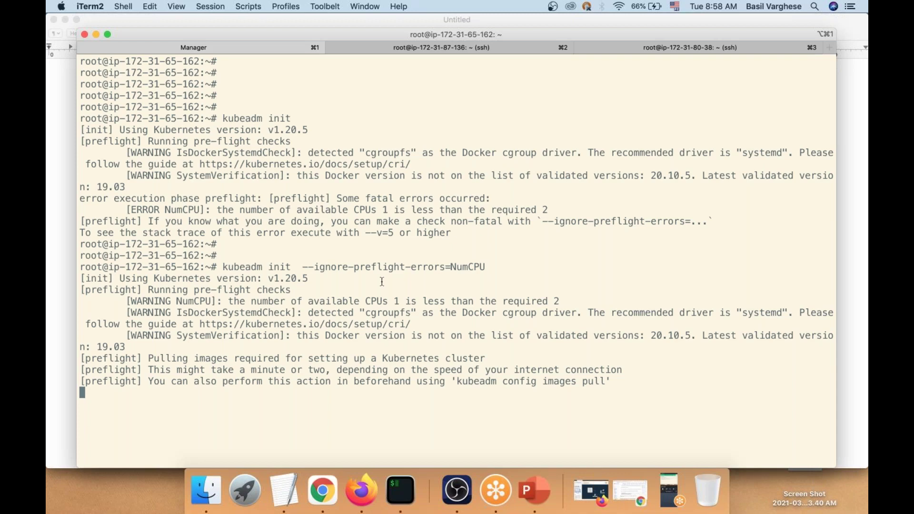
triple_click(245, 265)
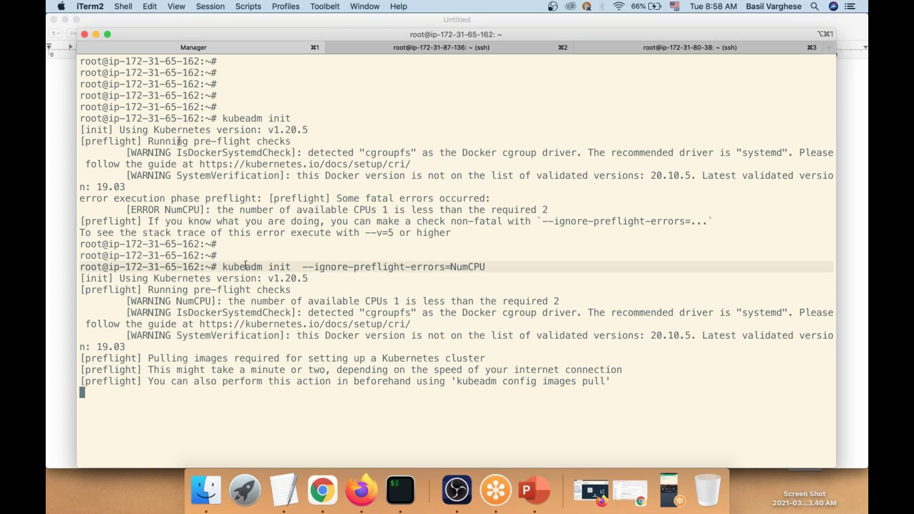
- Show the diagram linking kubeadm, kubelet and kubectl to Managers and Workers, then minimize it
click(96, 35)
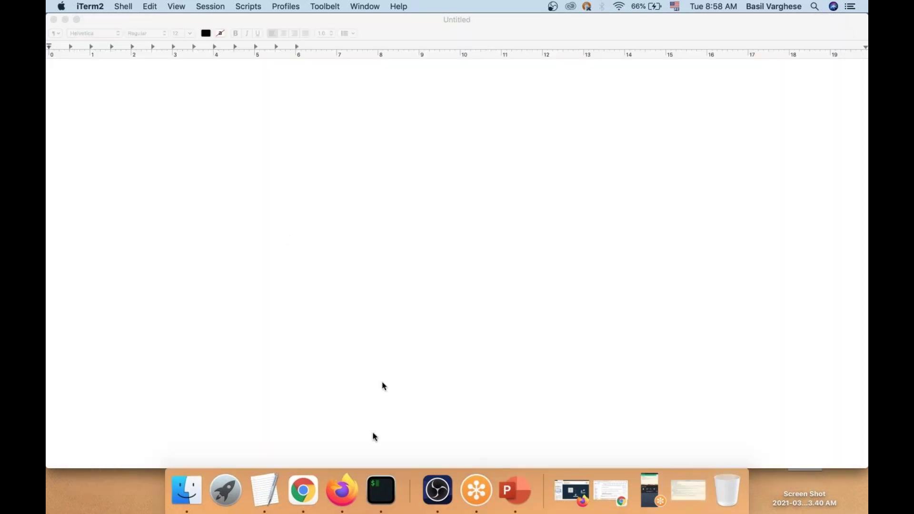
click(346, 498)
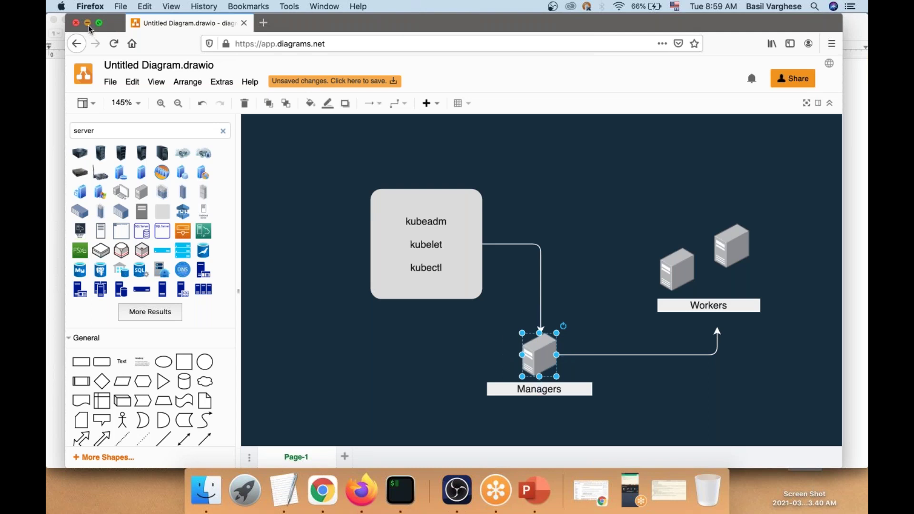
click(88, 24)
- Restore iTerm2 to see kubeadm init's successful control-plane initialization and worker join command
click(382, 498)
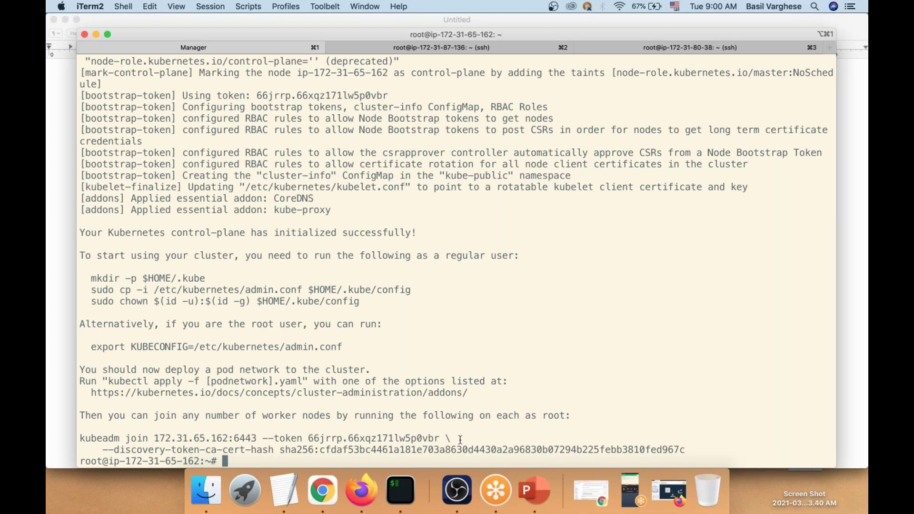
key(Return)
key(Return)
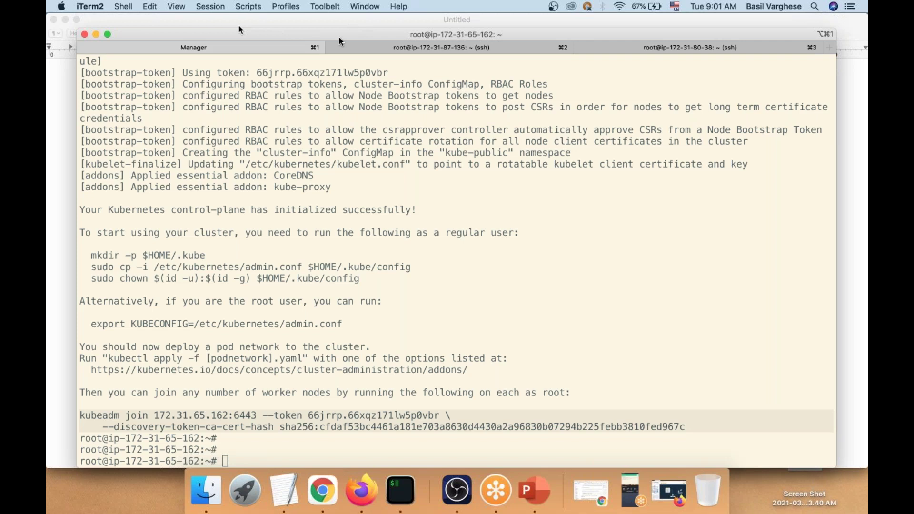
- Stop the screen recording from the menu bar
click(554, 7)
click(575, 64)
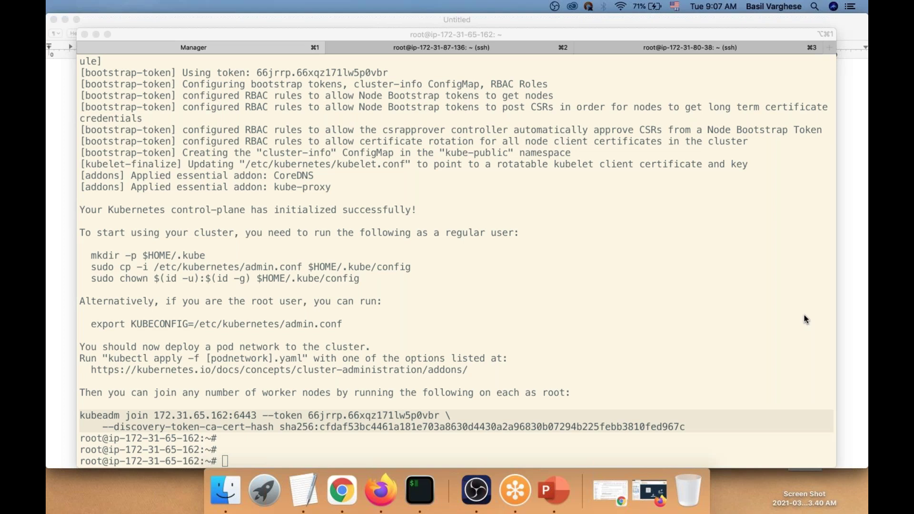
- Return to the EC2 Instances list, dismiss worker 2's actions menu, and deselect worker 2
click(339, 500)
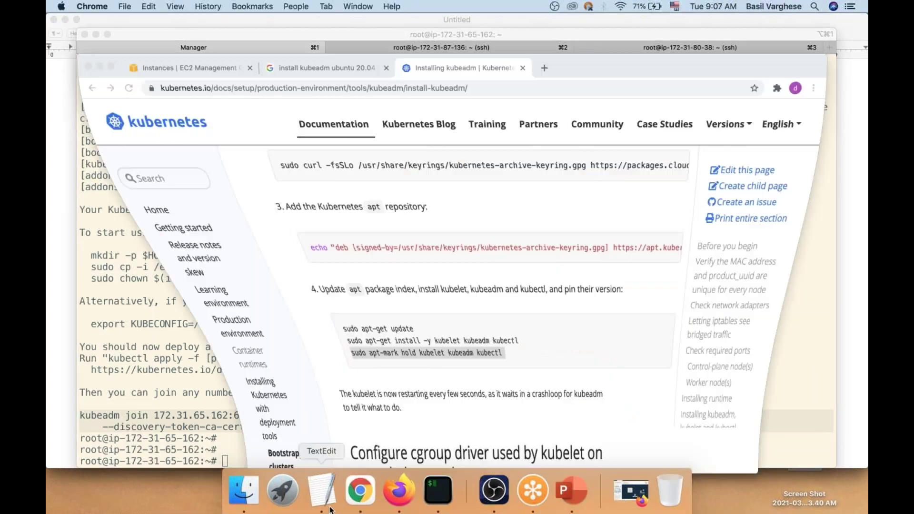
click(187, 67)
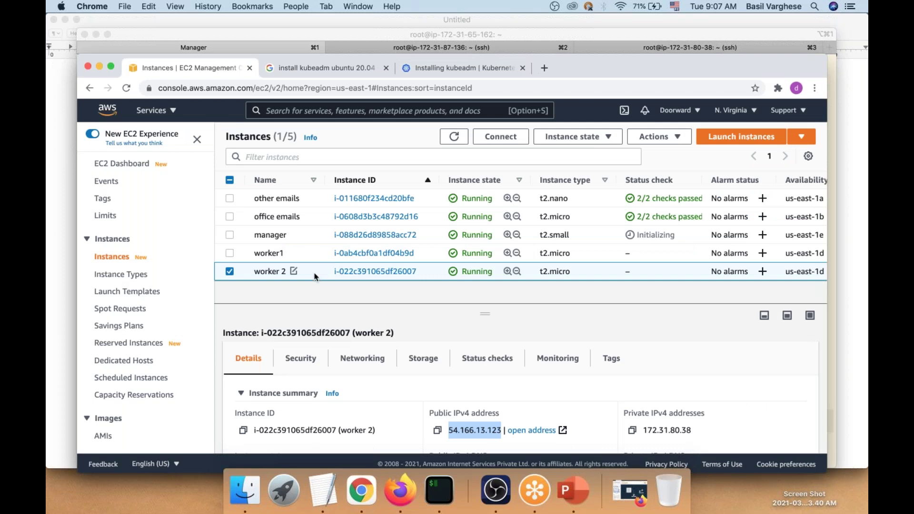
right_click(314, 276)
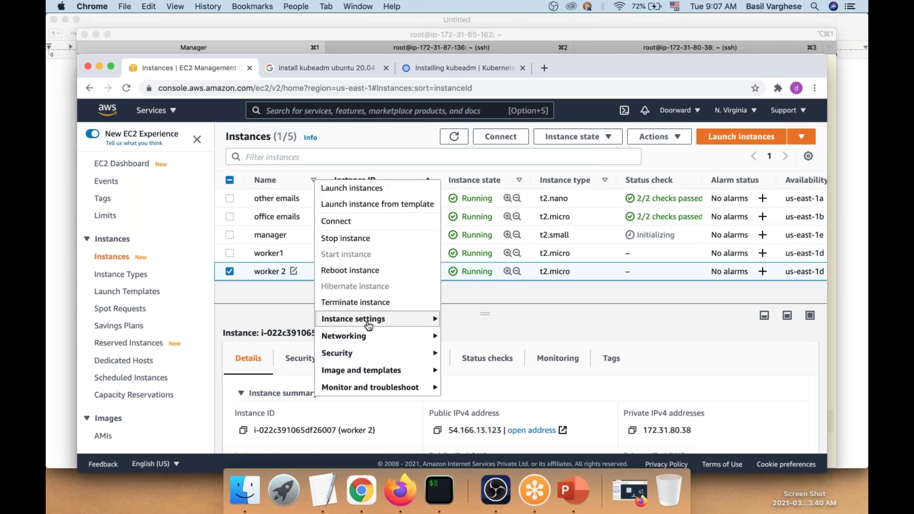
mouse_move(369, 317)
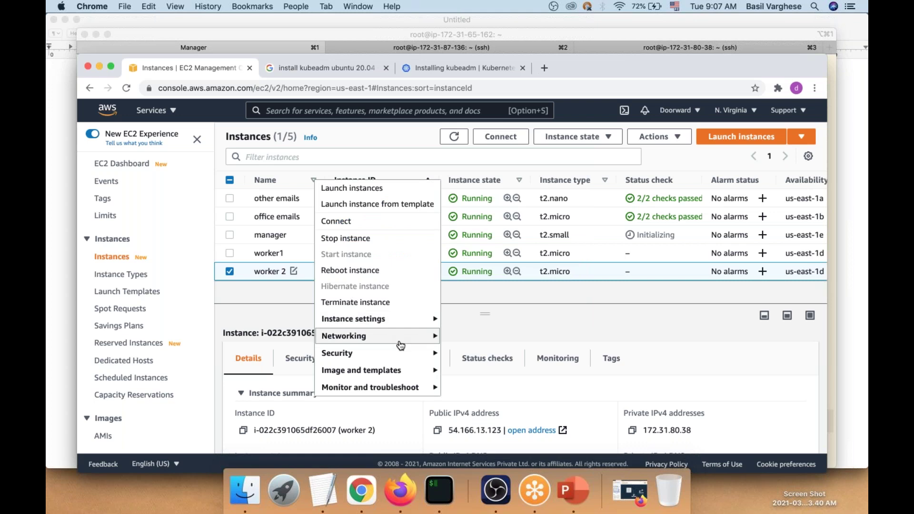
mouse_move(401, 345)
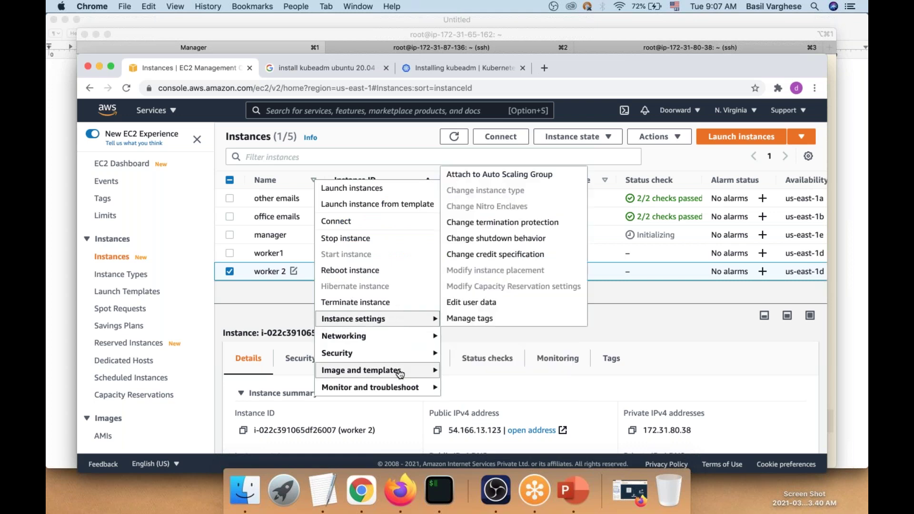
mouse_move(400, 374)
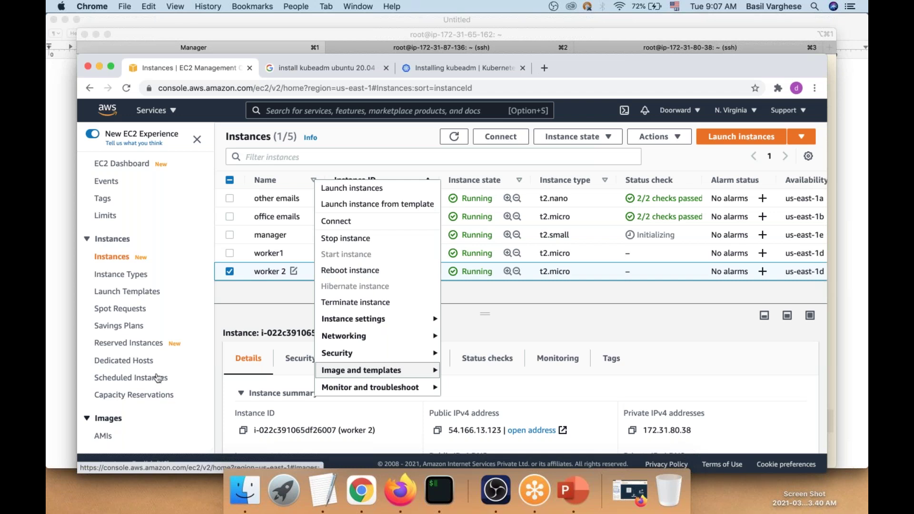
click(270, 294)
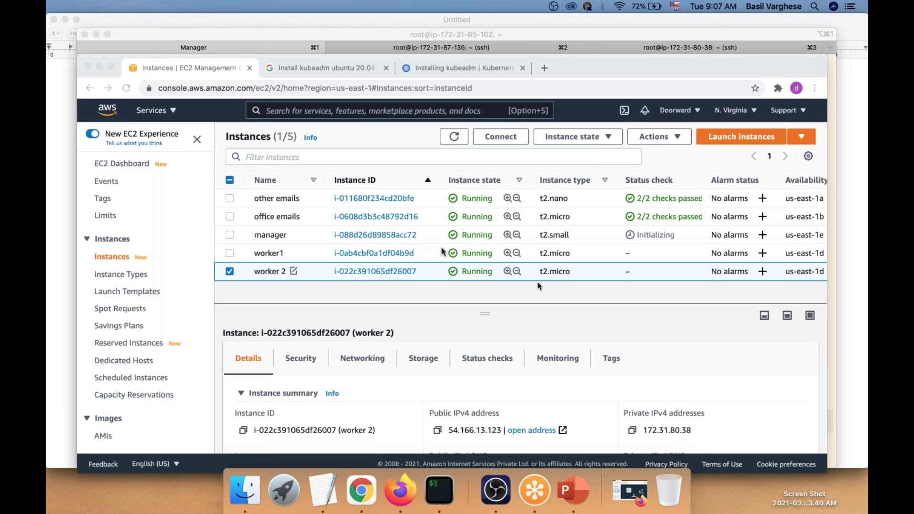
click(230, 273)
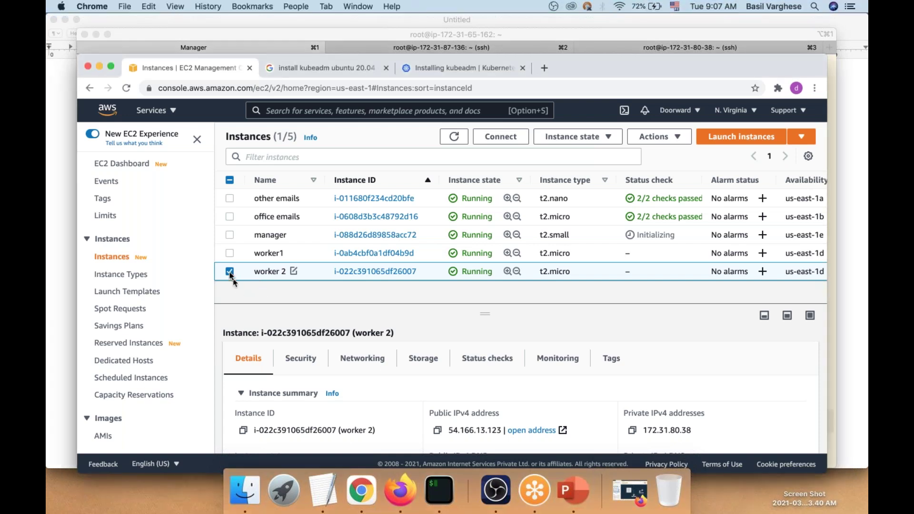
click(229, 272)
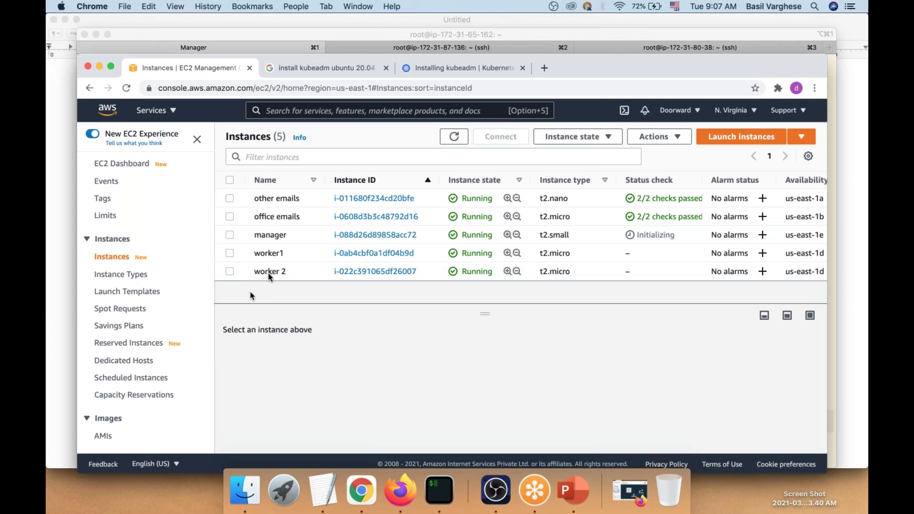
- Quit OBS Studio from its menu-bar icon
click(555, 6)
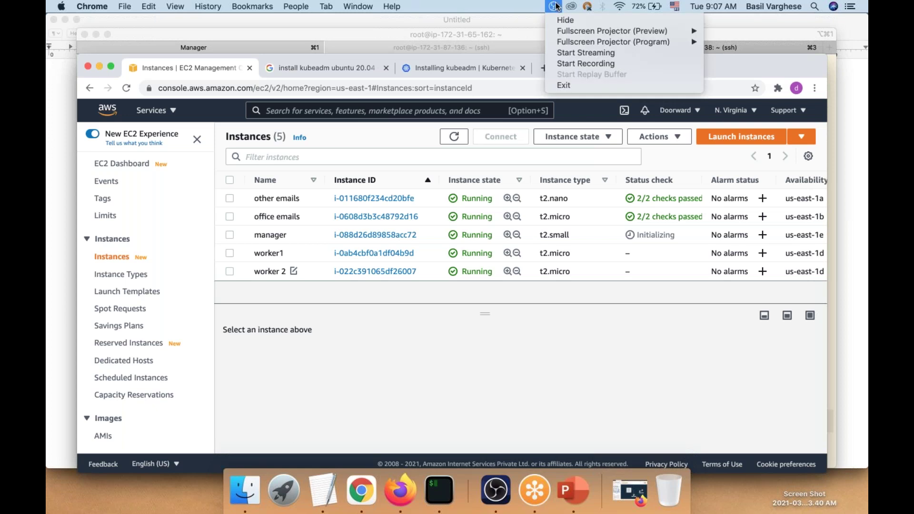
click(570, 84)
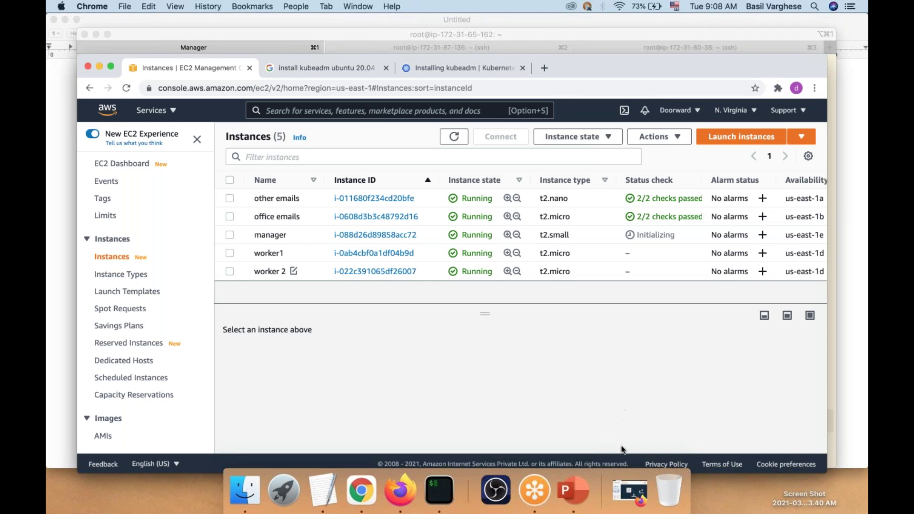
- Restore the diagrams.net window, switch back to the EC2 Instances page, and mute the audio
click(402, 492)
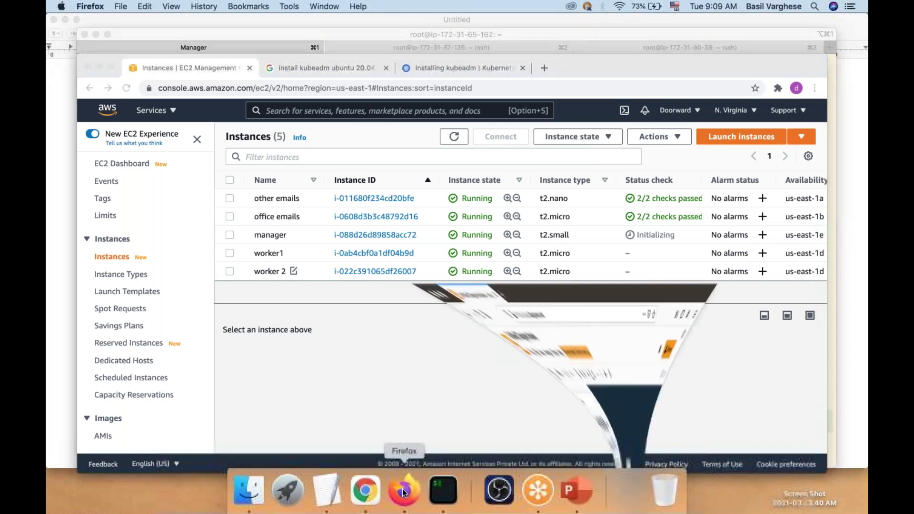
key(super+Tab)
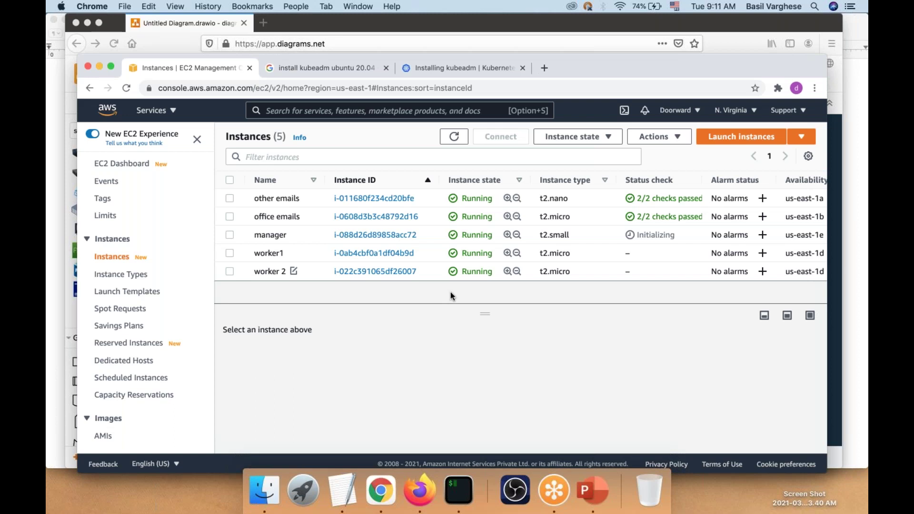
key(XF86AudioMute)
- Refresh the EC2 list to confirm all five instances pass 2/2, then show the Kubernetes diagram
click(455, 142)
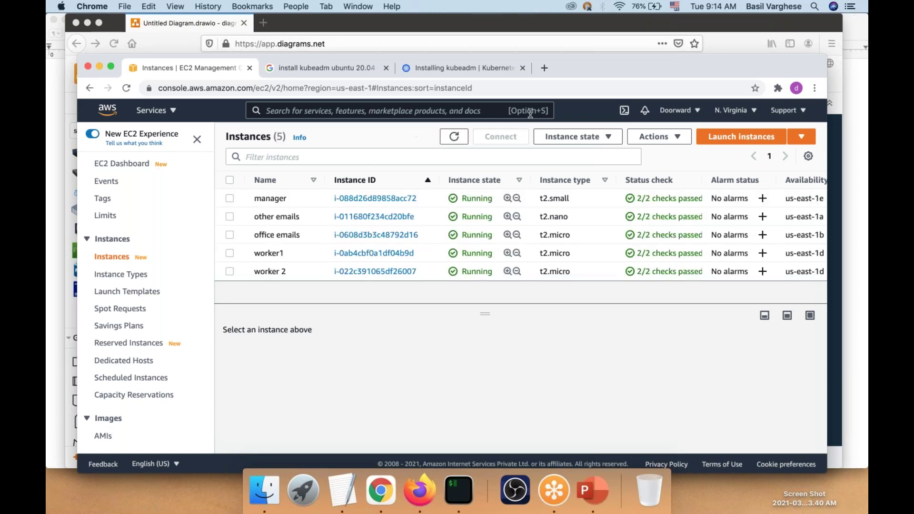
click(711, 16)
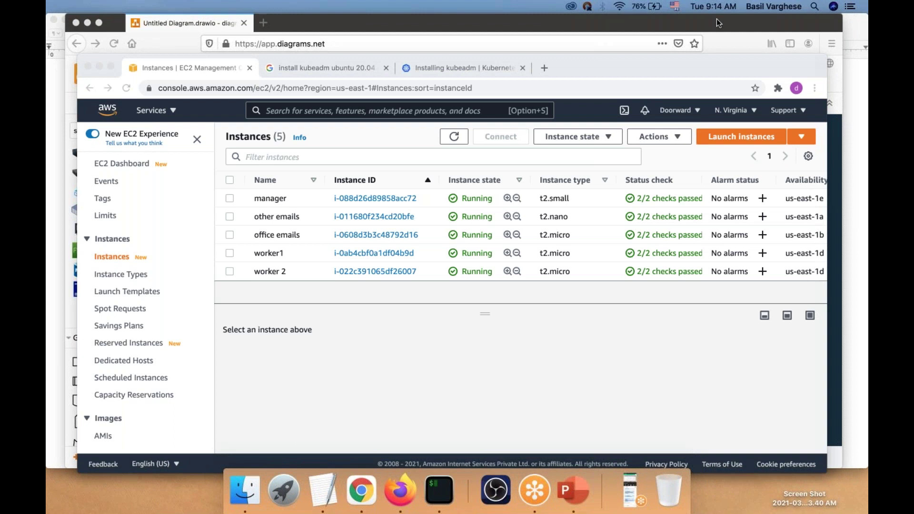
click(710, 61)
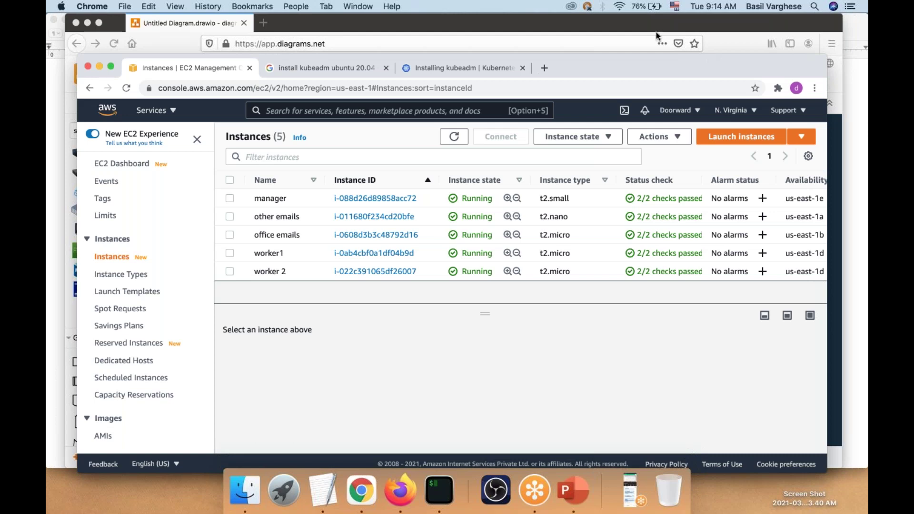
click(643, 23)
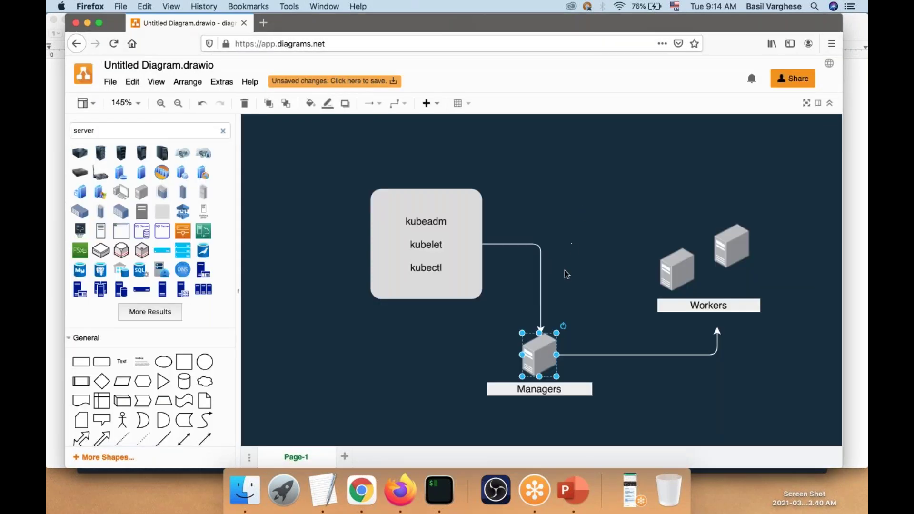